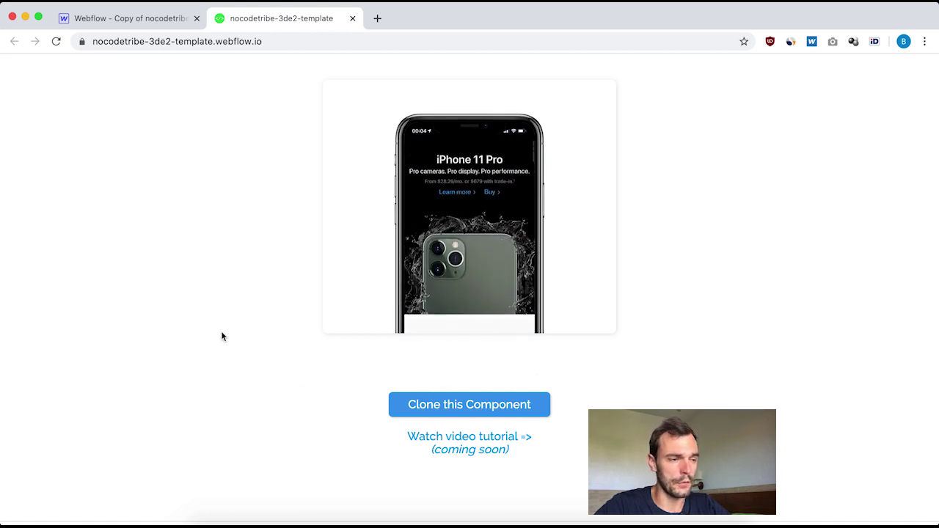
# - Switch to the Webflow designer and look over the TEMPLATE section and the NEW section below it
pyautogui.click(116, 19)
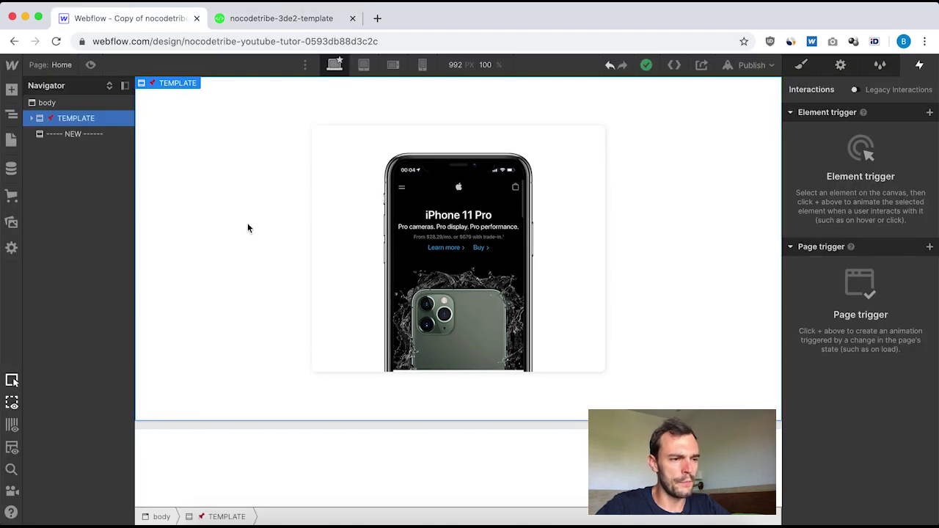
pyautogui.scroll(-4, 248, 275)
pyautogui.scroll(3, 248, 275)
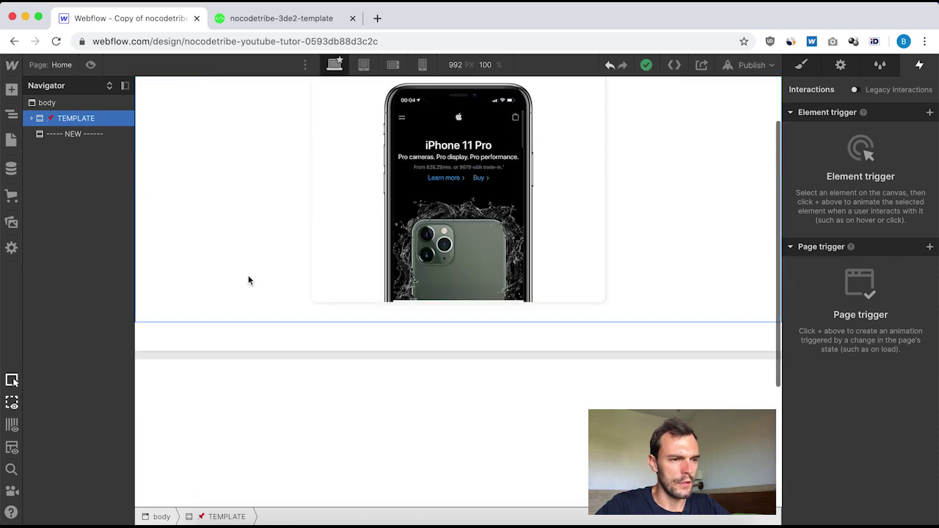
pyautogui.scroll(2, 248, 280)
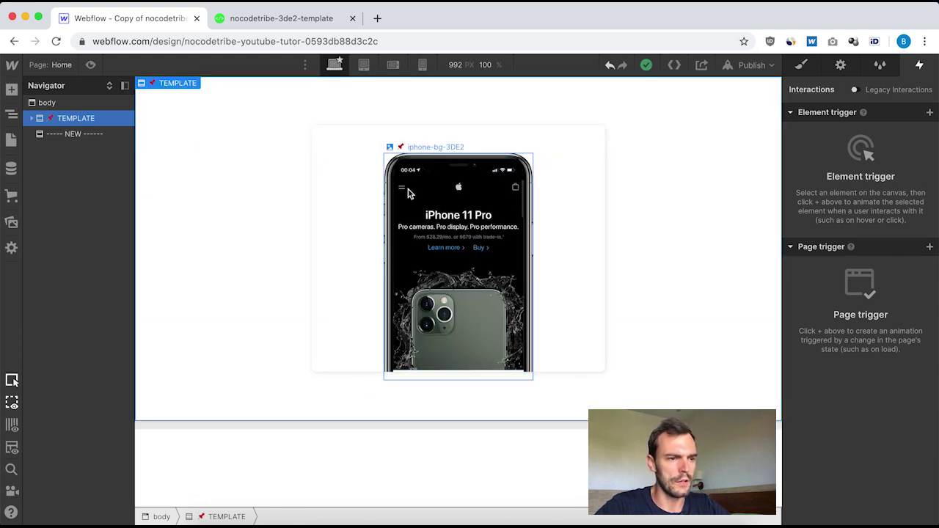
pyautogui.scroll(-5, 355, 241)
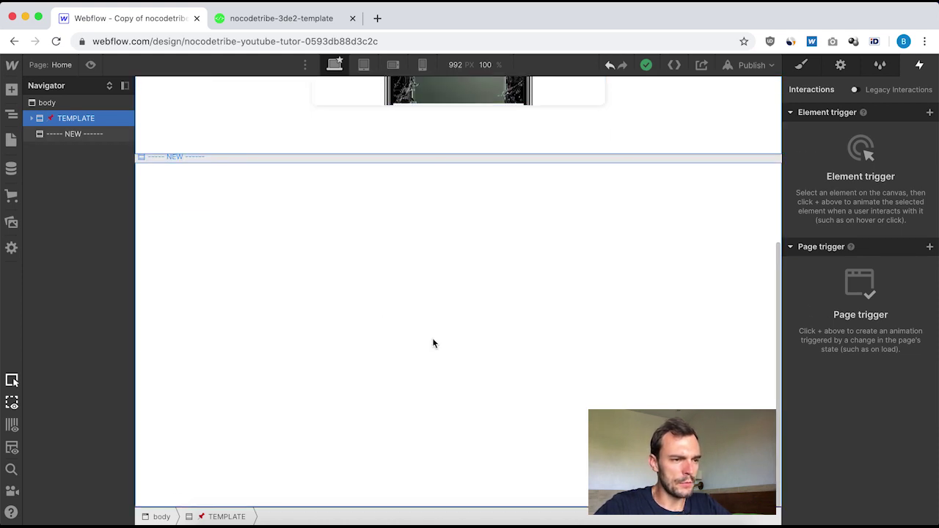
pyautogui.click(433, 342)
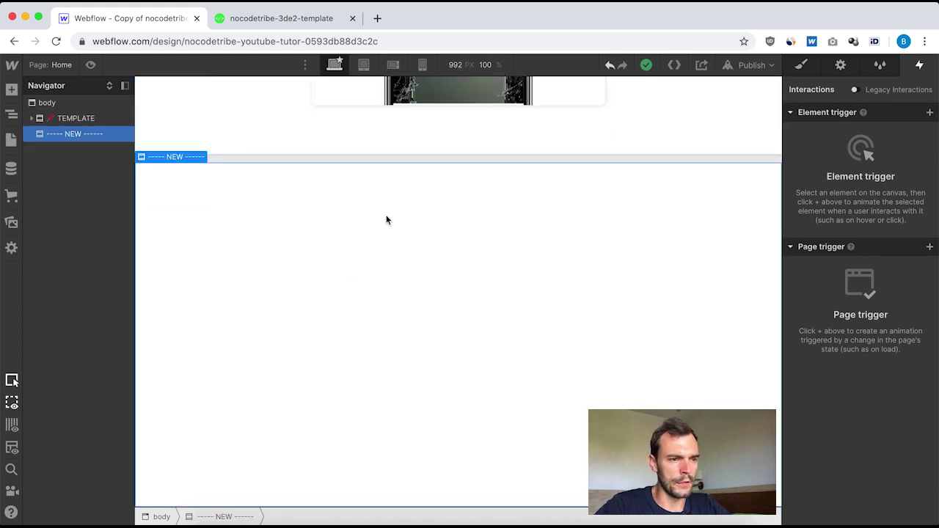
pyautogui.scroll(4, 451, 309)
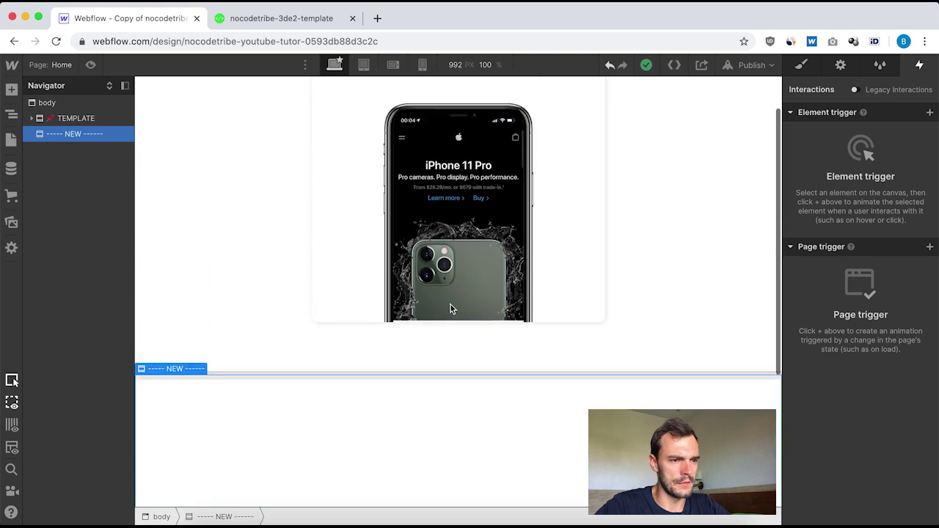
pyautogui.scroll(1, 415, 369)
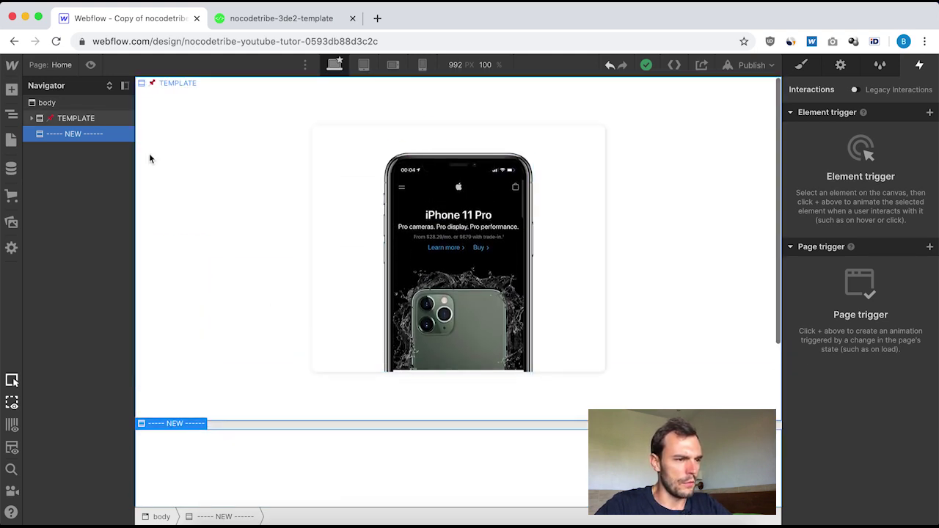
# - Expand the TEMPLATE section's nested elements and examine the structure from iphone-wrapper-3DE2 down to iphone-content-3DE2
pyautogui.click(64, 123)
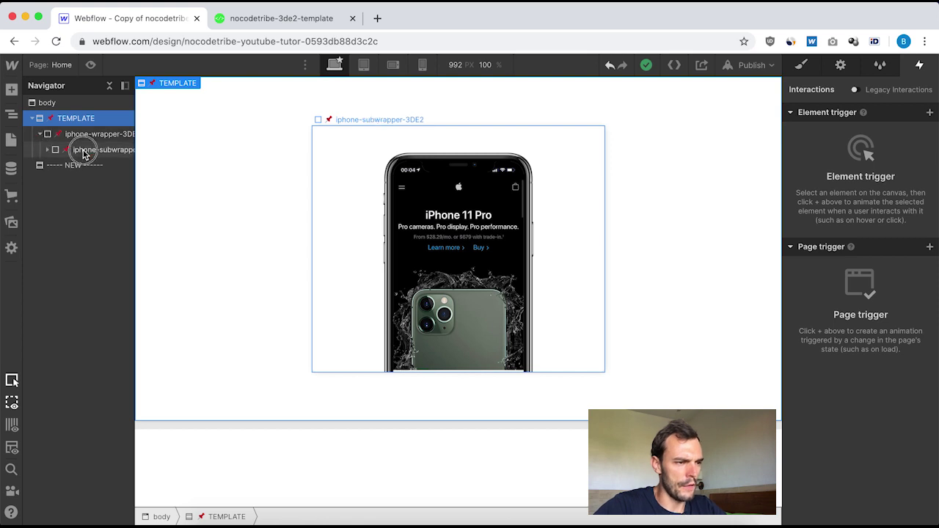
pyautogui.click(80, 151)
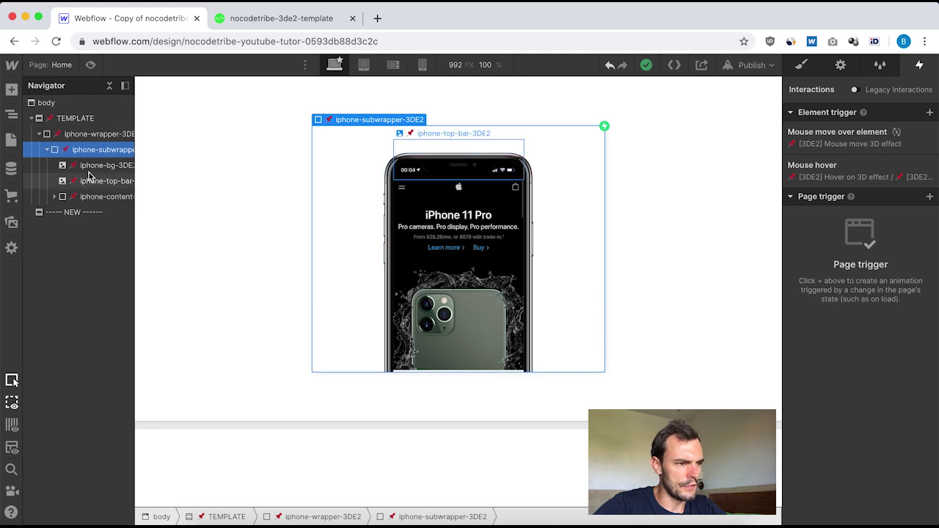
pyautogui.hscroll(2, 81, 169)
pyautogui.click(73, 167)
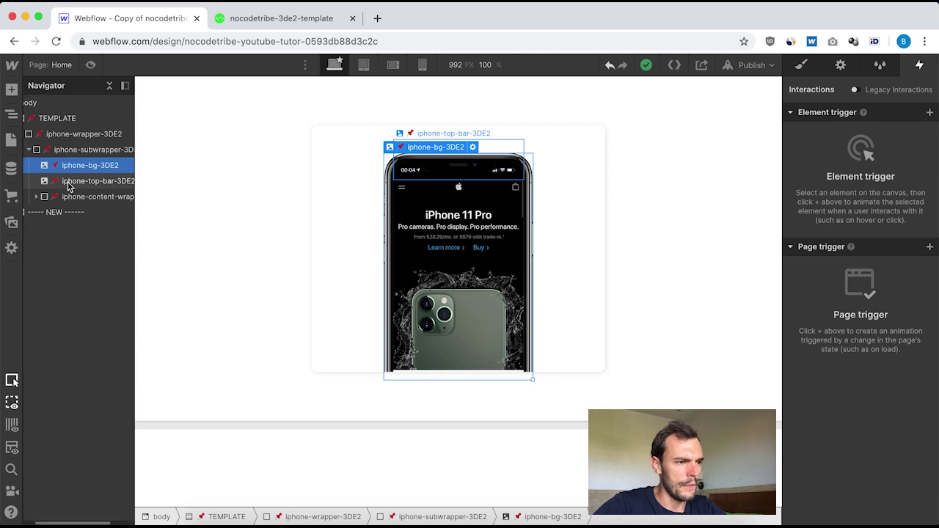
pyautogui.click(41, 199)
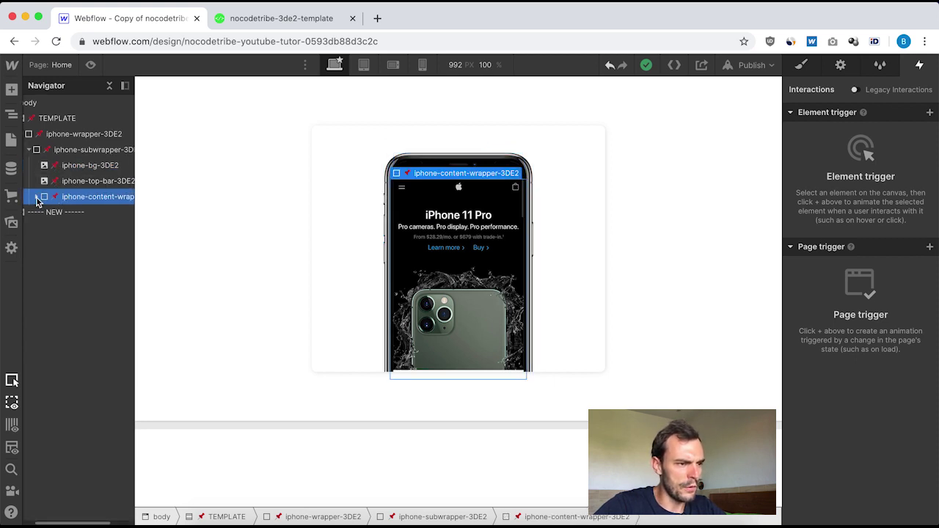
pyautogui.click(93, 215)
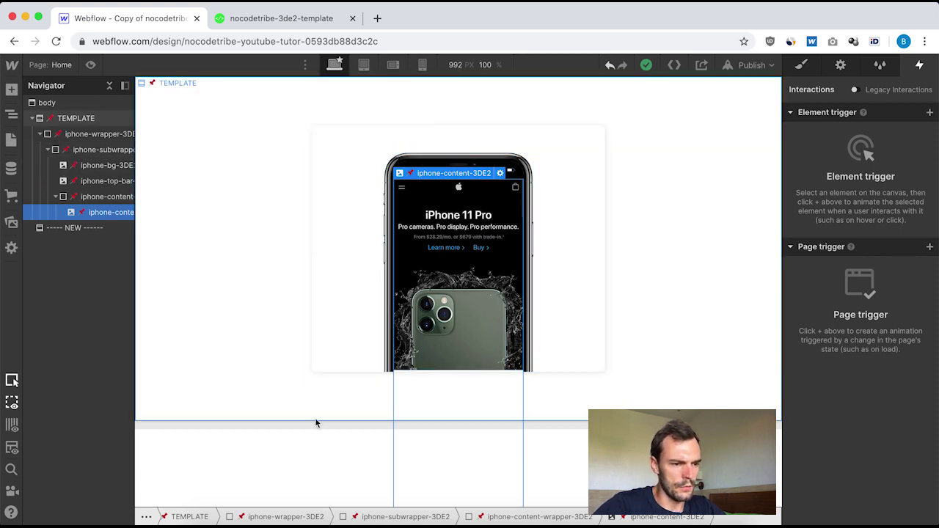
# - Add a Div Block inside the NEW section
pyautogui.scroll(-3, 316, 423)
pyautogui.click(327, 332)
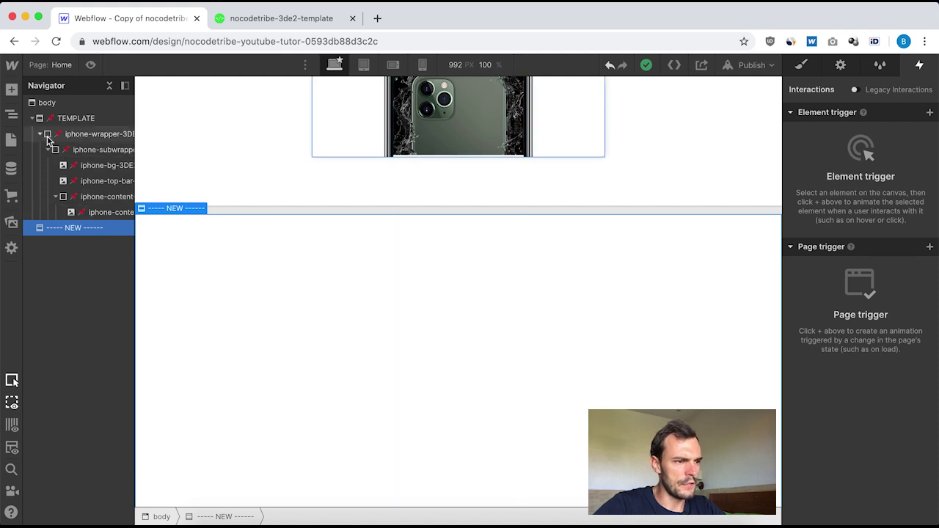
pyautogui.click(12, 90)
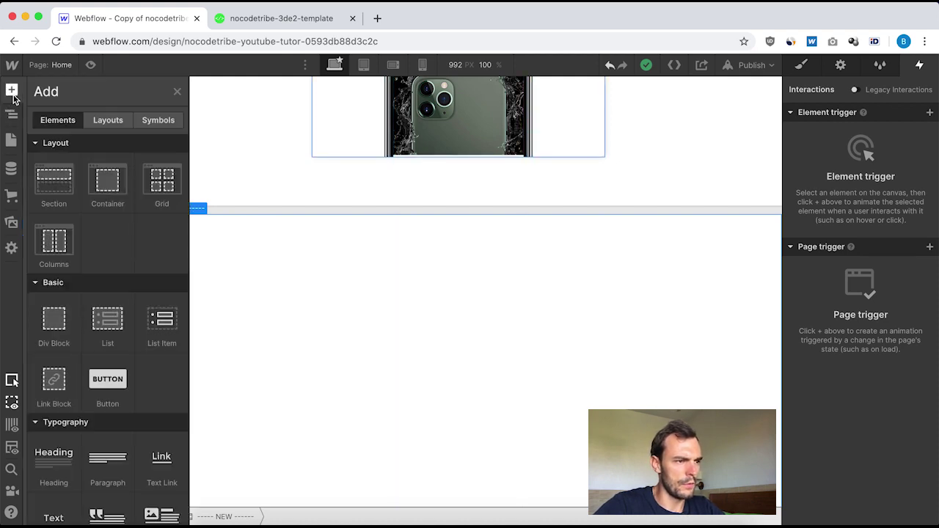
pyautogui.moveTo(57, 323); pyautogui.dragTo(218, 318)
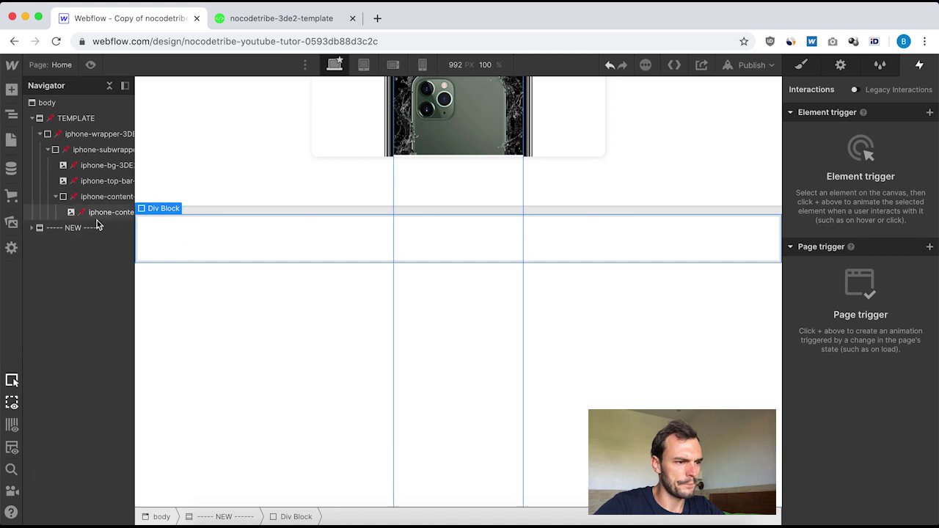
# - Give the div block in the NEW section a new class named "iphone wrapper"
pyautogui.click(799, 66)
pyautogui.click(826, 128)
pyautogui.write('i')
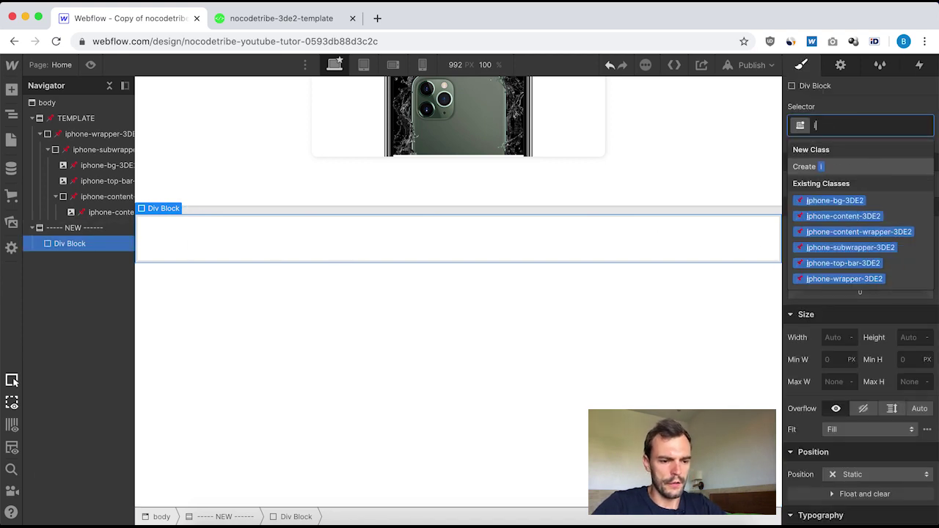
pyautogui.write('phoen a')
pyautogui.press('BackSpace')
pyautogui.press('BackSpace')
pyautogui.press('BackSpace')
pyautogui.press('BackSpace')
pyautogui.press('BackSpace')
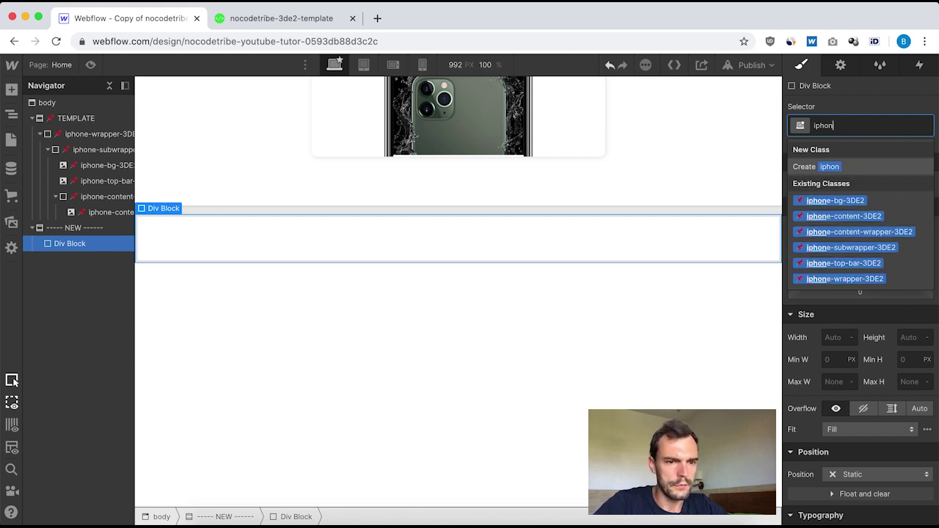
pyautogui.write('e wrapper')
pyautogui.press('Return')
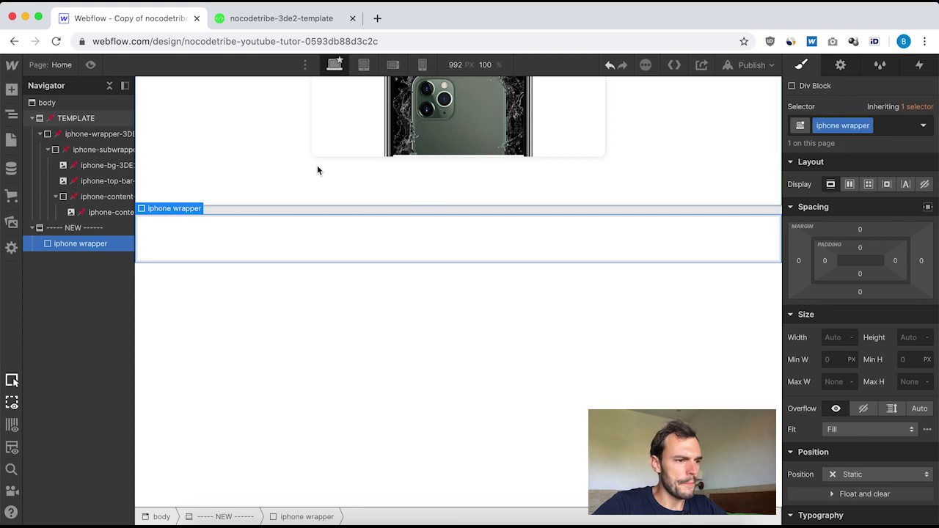
# - Copy the template wrapper's sizing to the iphone wrapper by setting its width to 450 px and its overflow to hidden
pyautogui.click(75, 134)
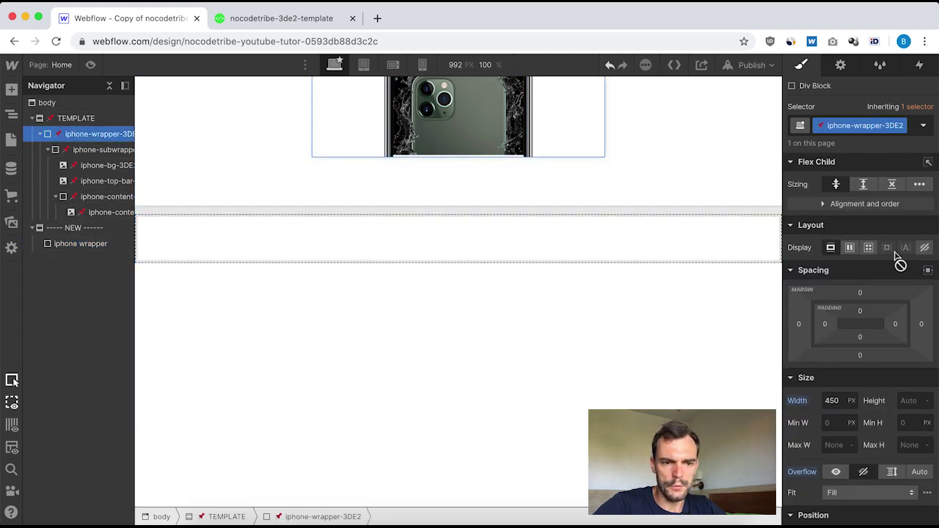
pyautogui.scroll(-1, 885, 357)
pyautogui.scroll(-2, 886, 356)
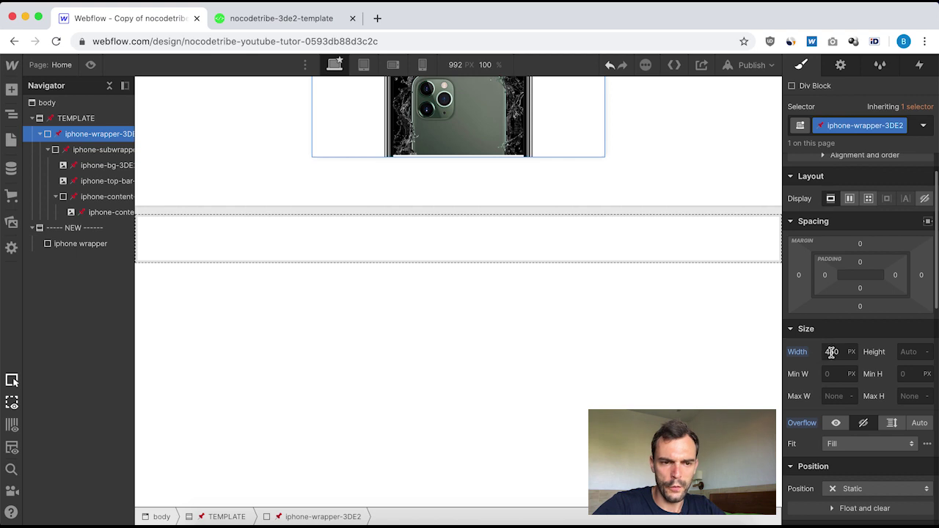
pyautogui.scroll(-1, 841, 397)
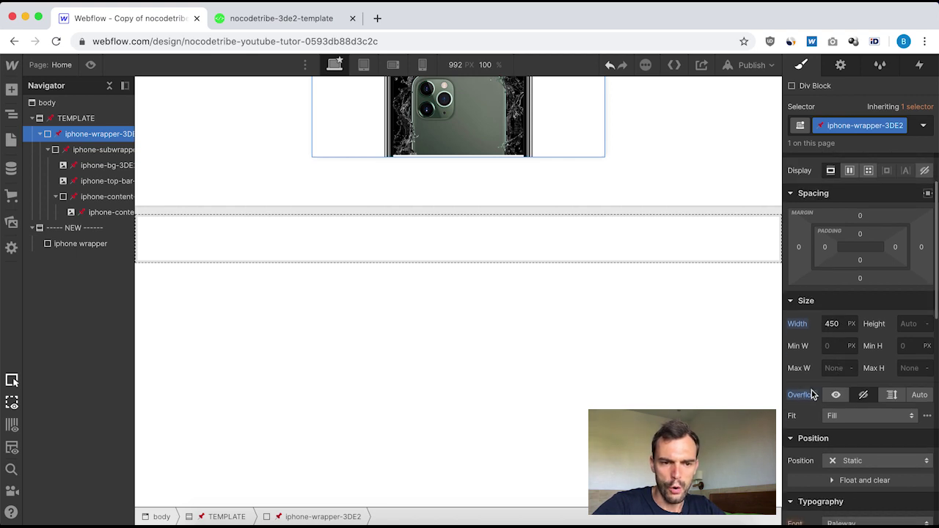
pyautogui.scroll(-10, 866, 414)
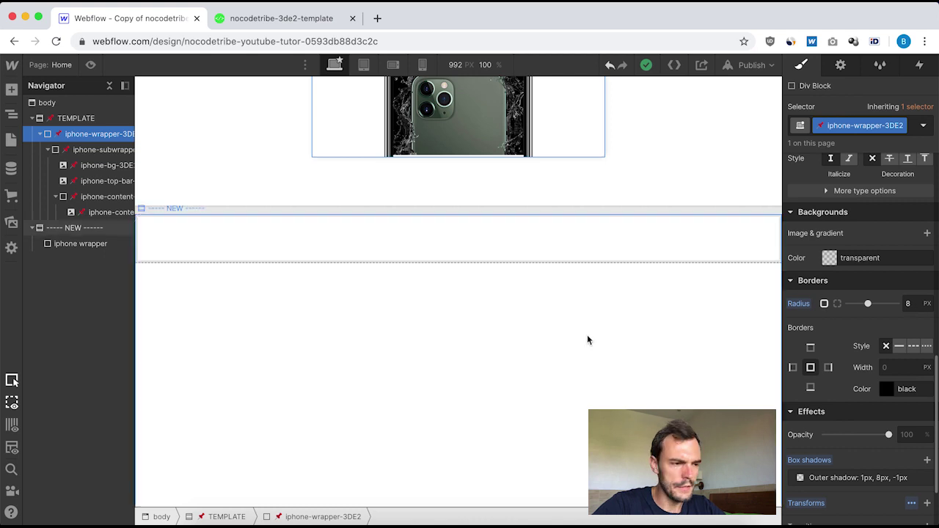
pyautogui.click(81, 246)
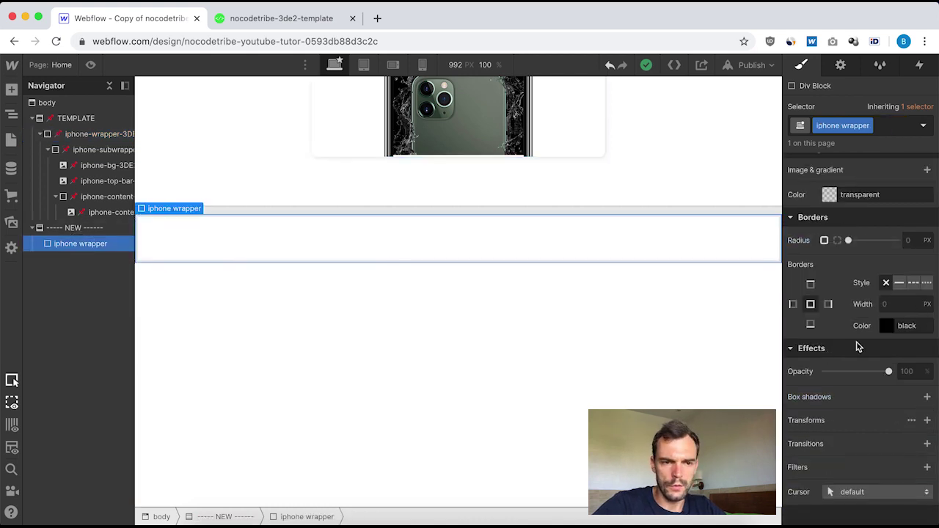
pyautogui.scroll(10, 863, 353)
pyautogui.scroll(1, 872, 358)
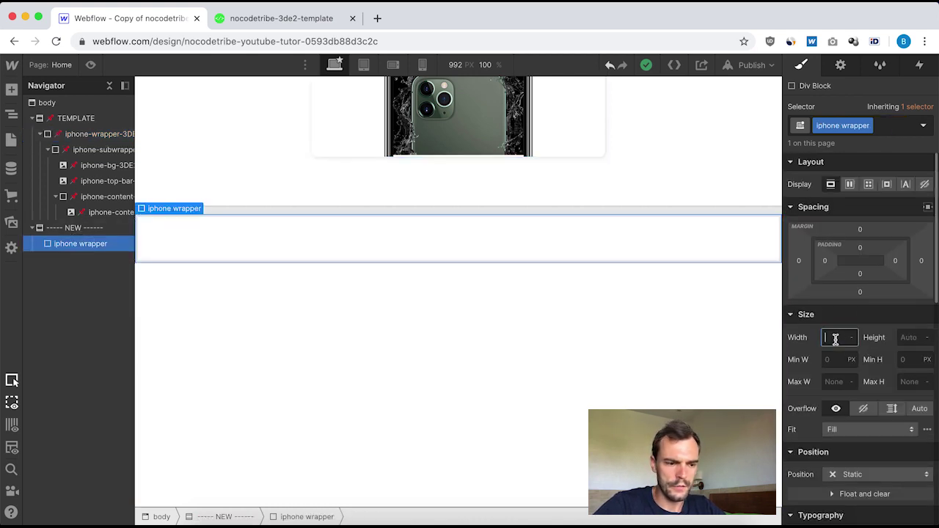
pyautogui.write('450')
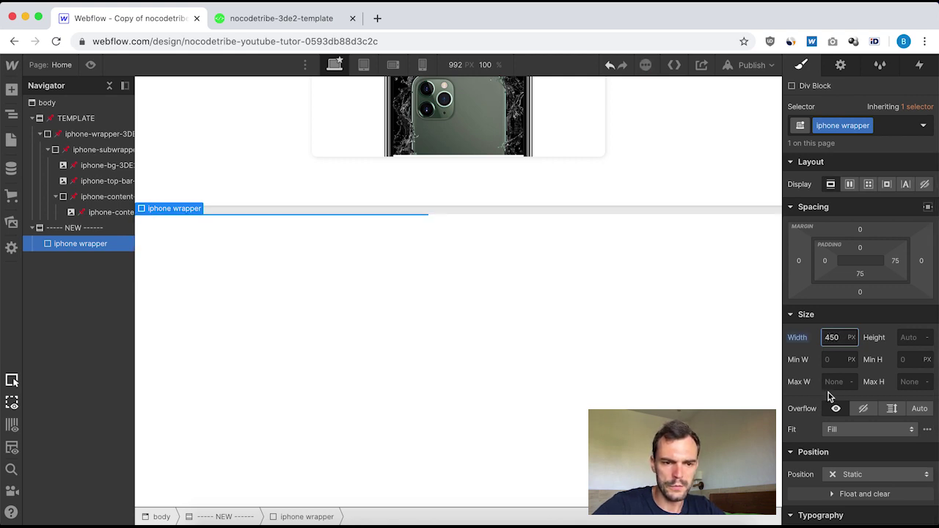
pyautogui.scroll(-1, 829, 396)
# - Give the iphone wrapper an 8 px border radius and an outside box shadow: angle 135, distance 1, blur 8, size -1, colour #dadada
pyautogui.scroll(-10, 862, 412)
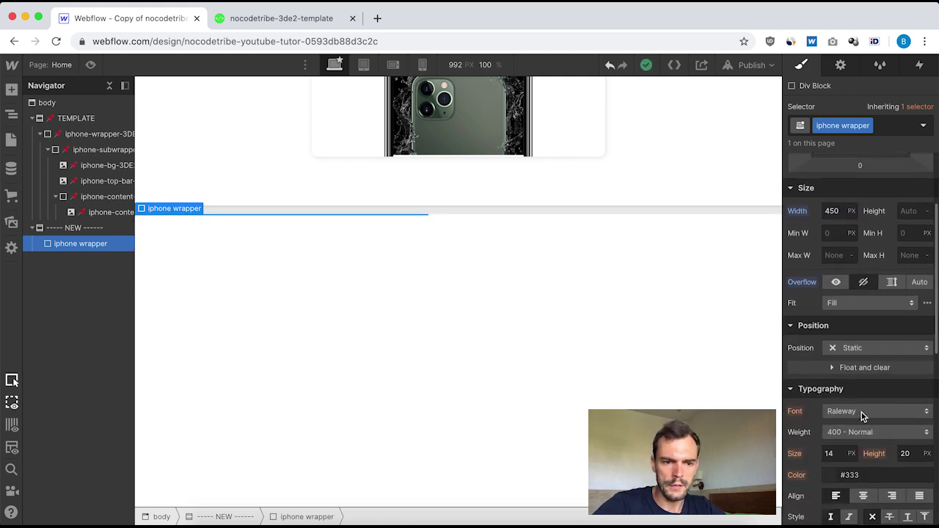
pyautogui.scroll(-3, 862, 412)
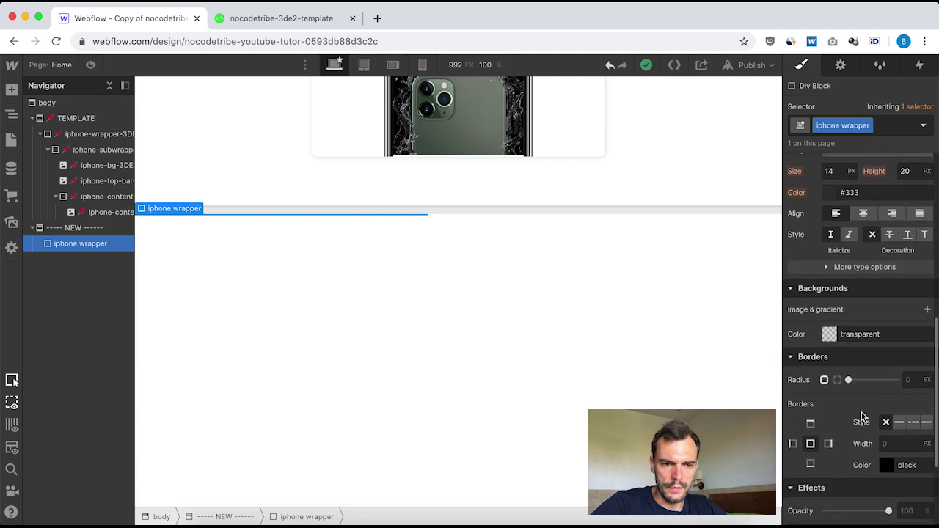
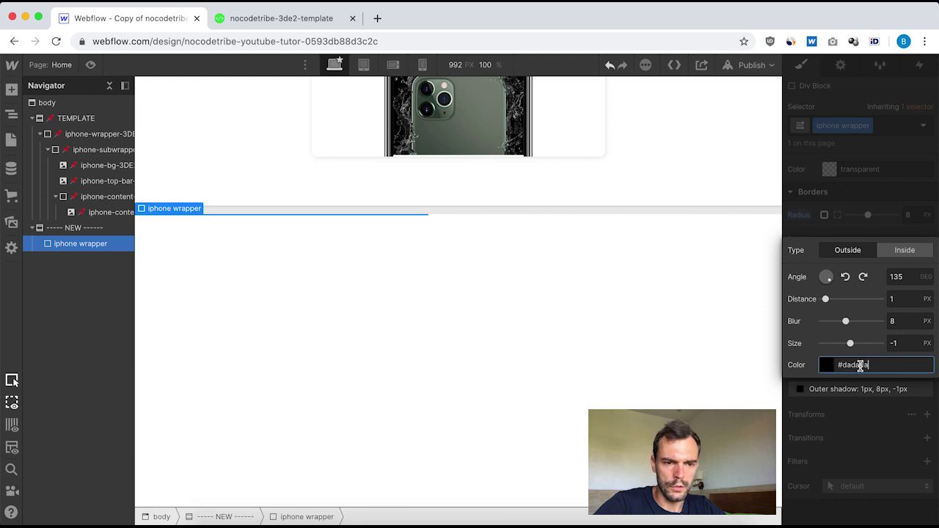
pyautogui.click(862, 428)
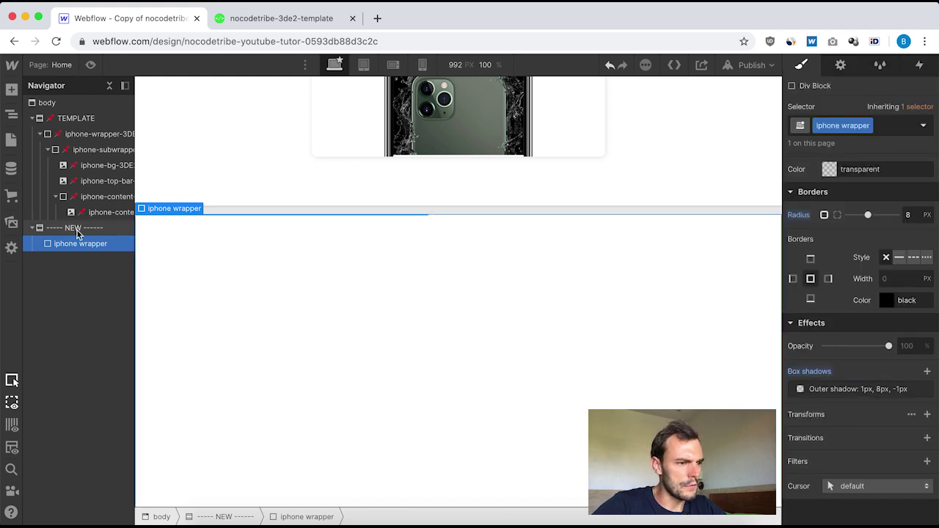
# - Examine the transform settings of iphone-wrapper-3DE2, especially its children perspective, and how they relate to the nested subwrapper
pyautogui.click(87, 134)
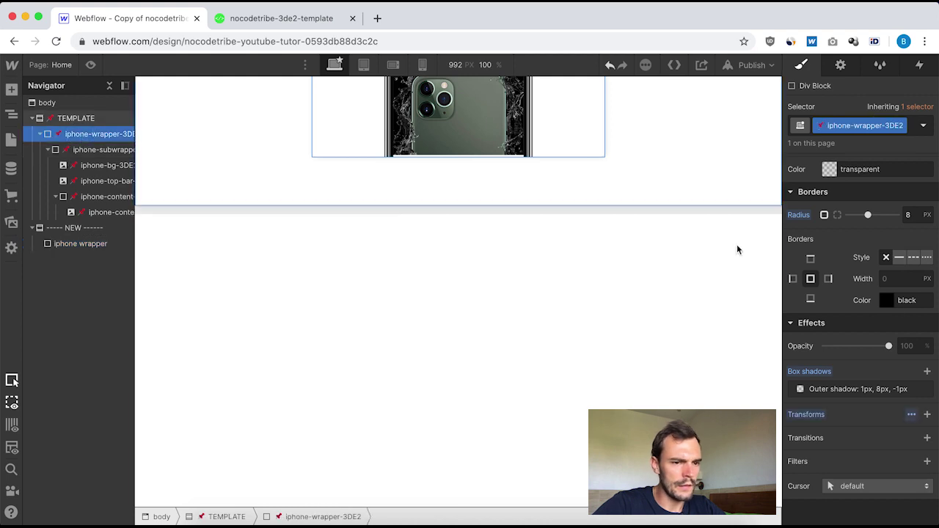
pyautogui.click(910, 415)
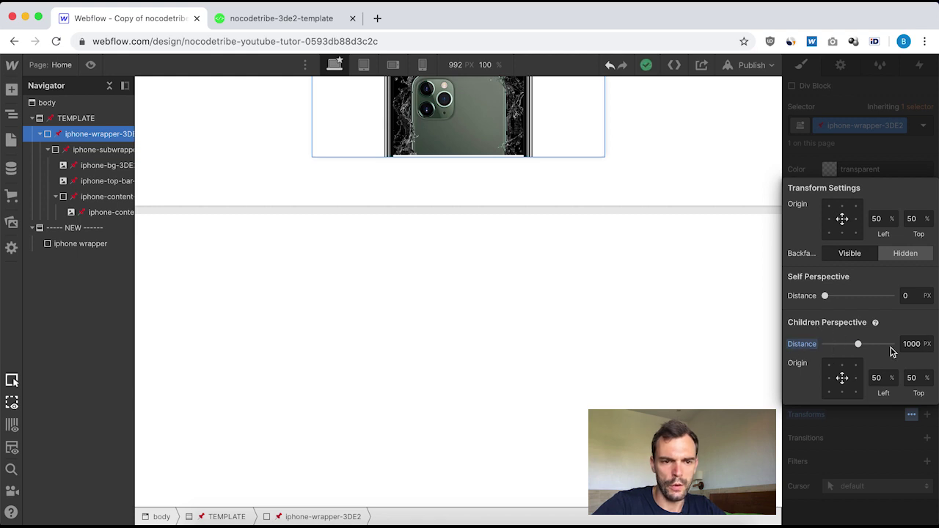
pyautogui.scroll(5, 422, 316)
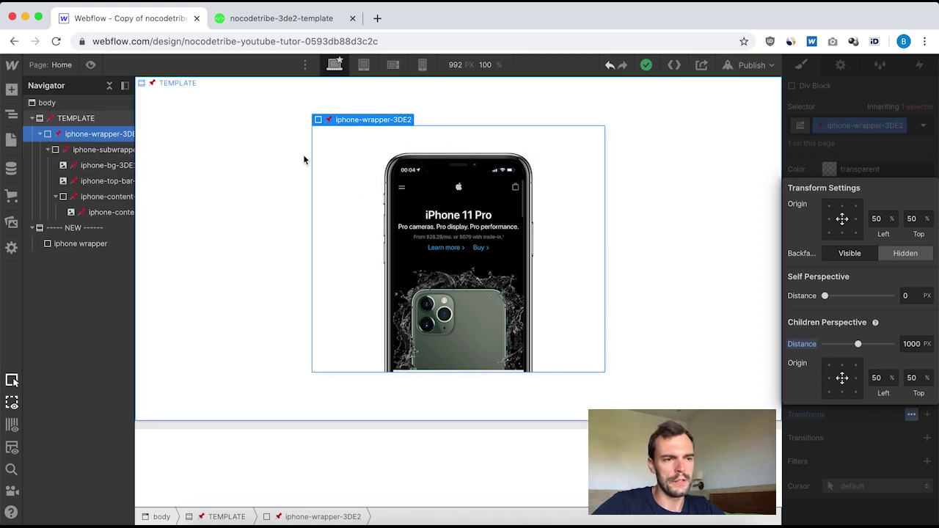
pyautogui.click(47, 151)
pyautogui.click(102, 150)
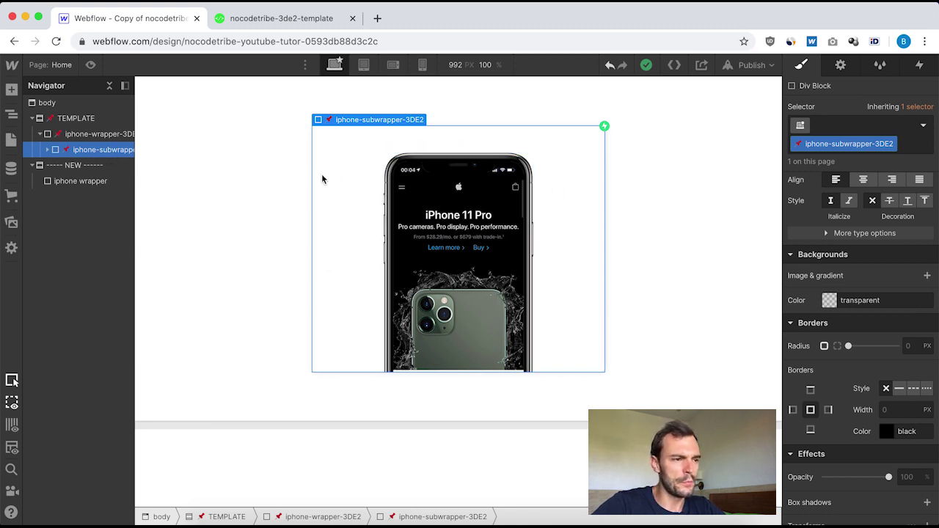
pyautogui.click(77, 137)
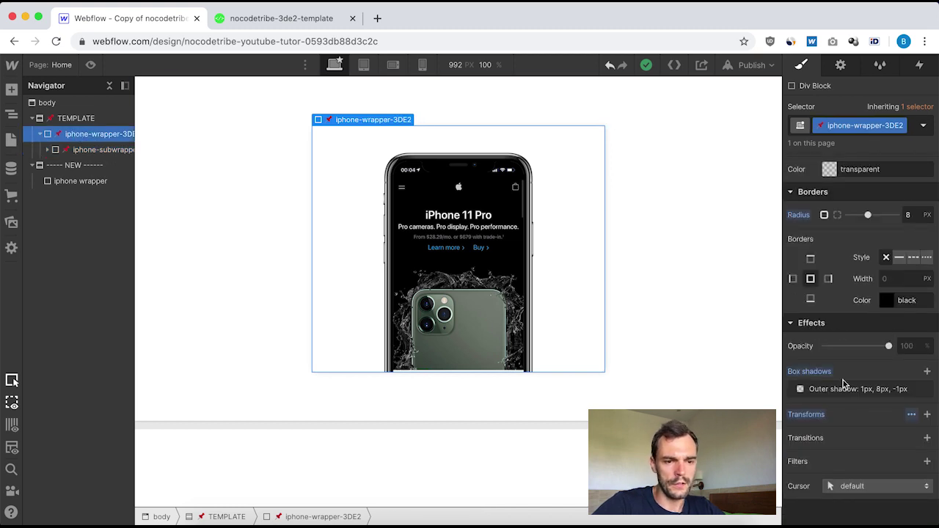
pyautogui.click(912, 415)
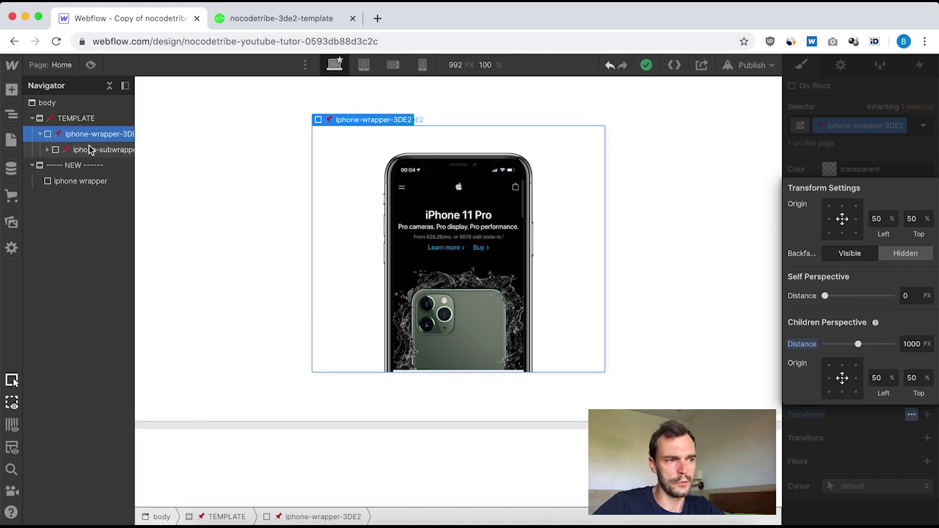
# - Set the children perspective distance of the iphone wrapper to 1000 px in its transform settings
pyautogui.click(73, 184)
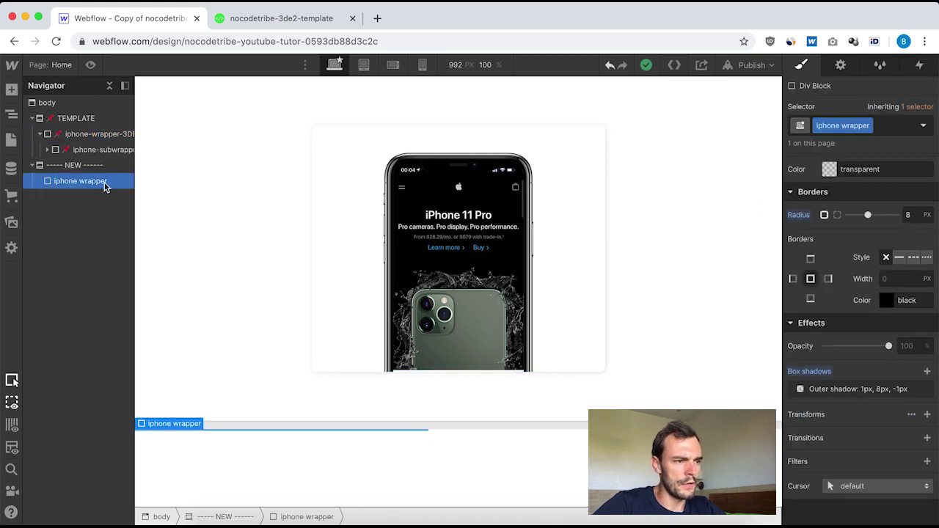
pyautogui.click(912, 415)
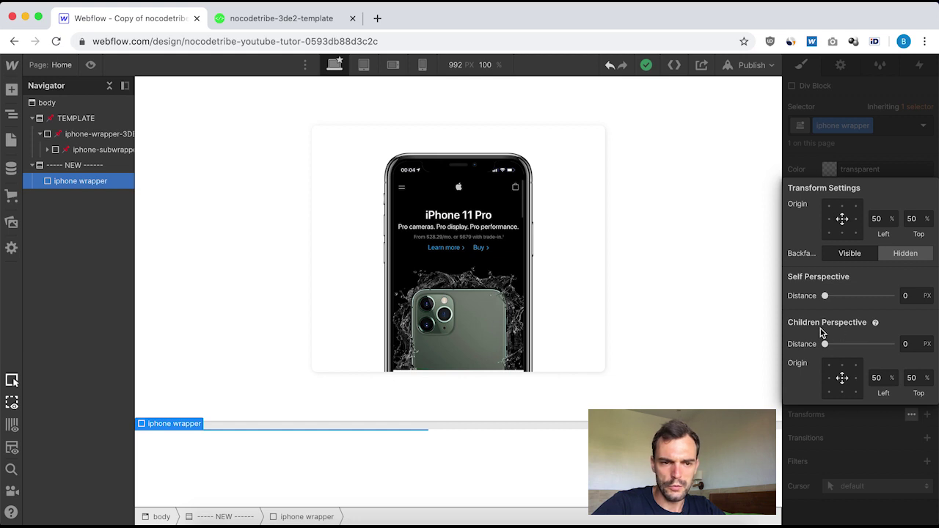
pyautogui.click(910, 345)
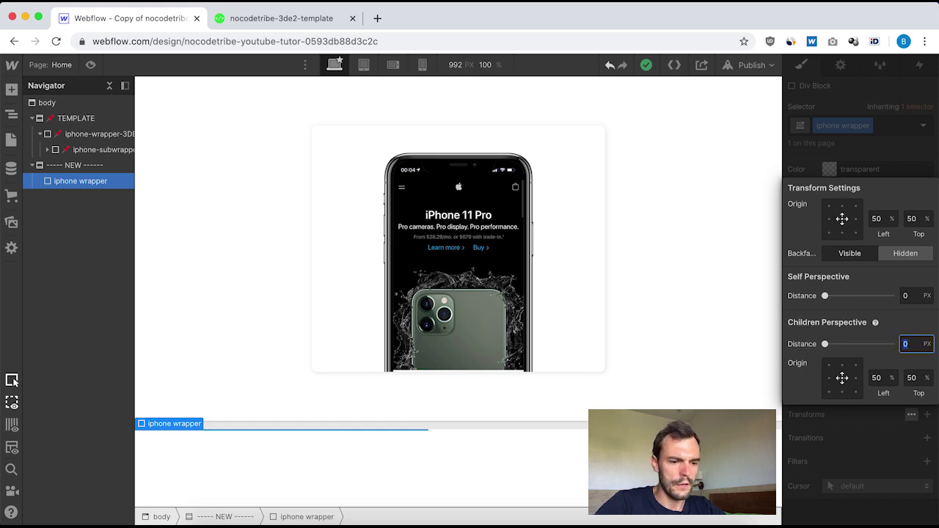
pyautogui.press('Return')
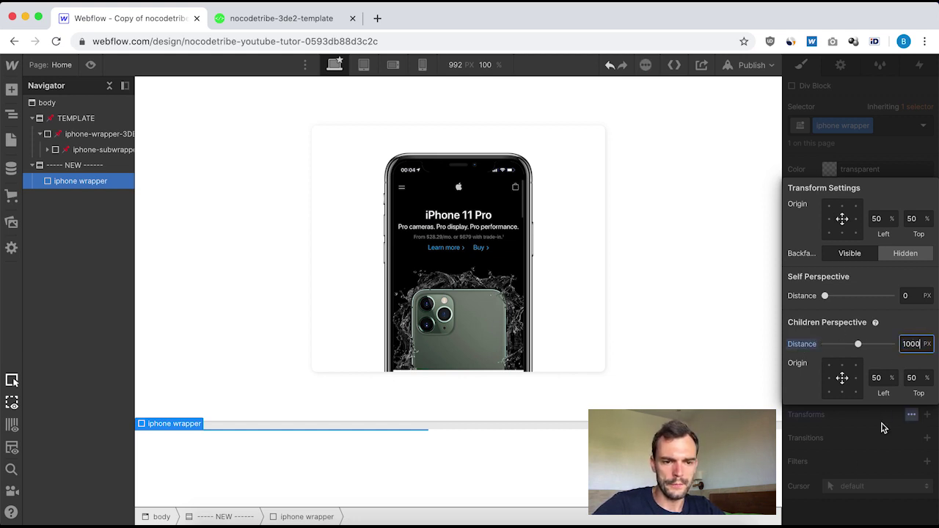
pyautogui.click(857, 470)
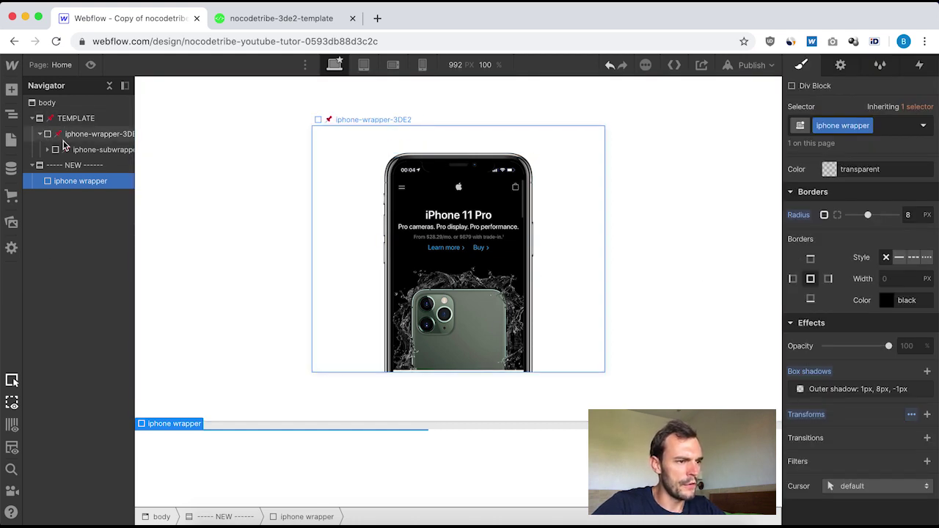
# - Add a div block inside the iphone wrapper as the counterpart of the template's iphone-subwrapper-3DE2
pyautogui.click(94, 152)
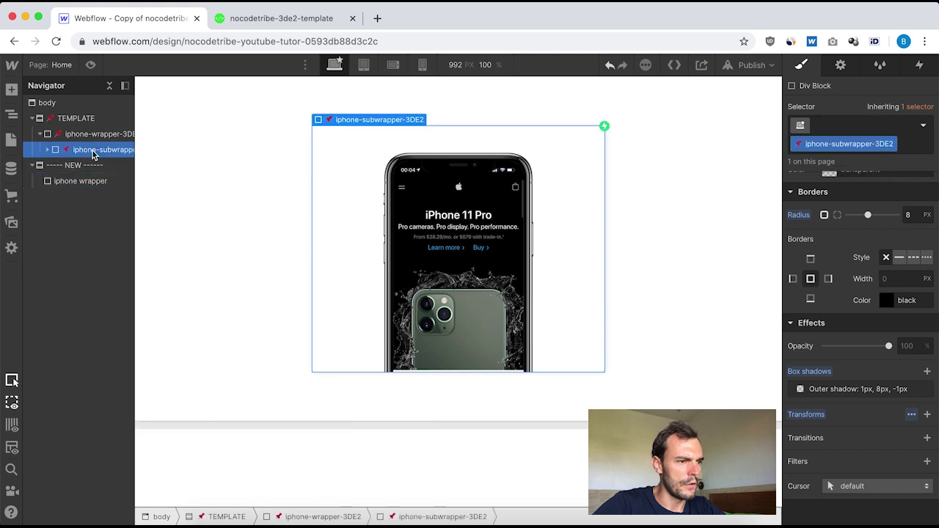
pyautogui.click(70, 182)
pyautogui.click(11, 90)
pyautogui.click(61, 319)
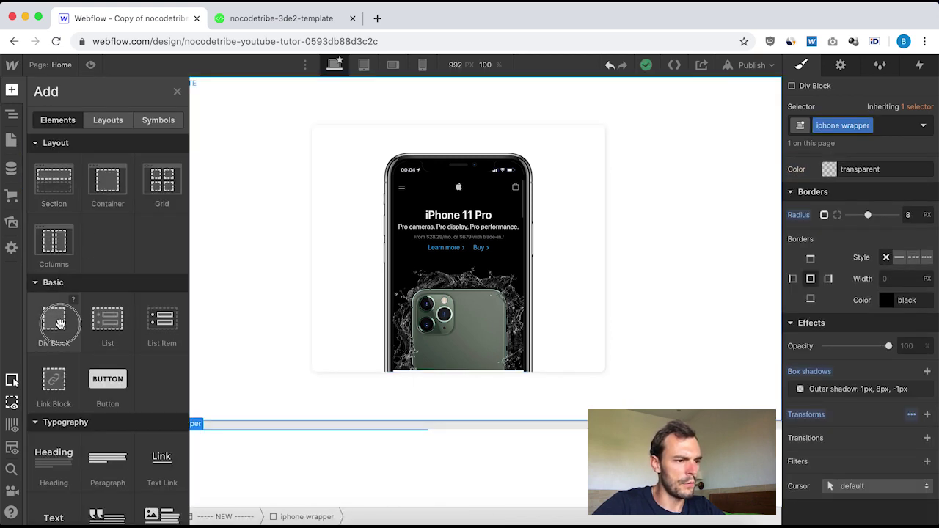
pyautogui.click(40, 180)
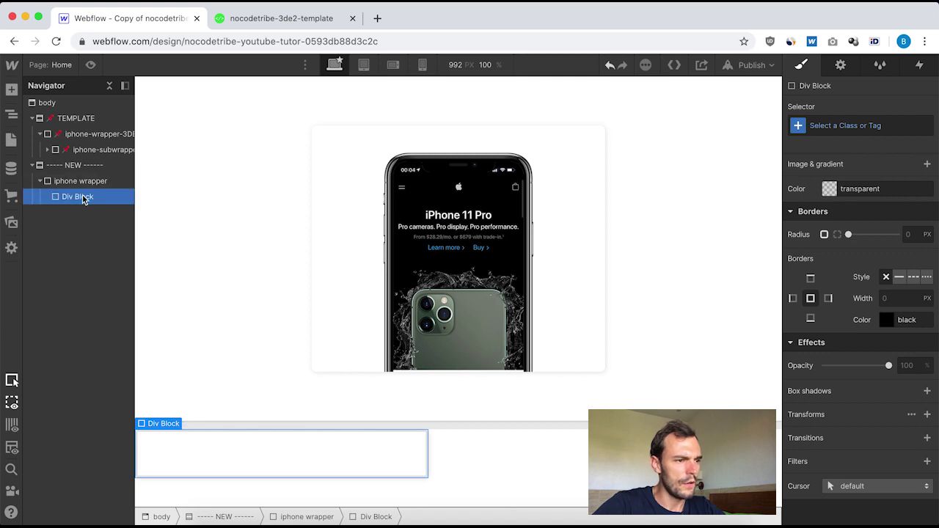
# - Check which elements the template's iphone-subwrapper-3DE2 contains and add a placeholder image inside the new div block
pyautogui.click(78, 149)
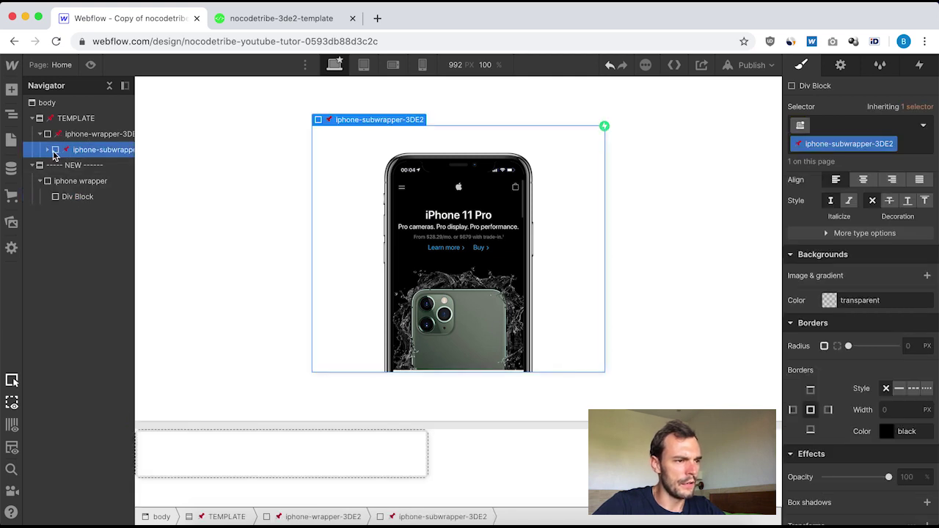
pyautogui.click(47, 149)
pyautogui.hscroll(1, 88, 174)
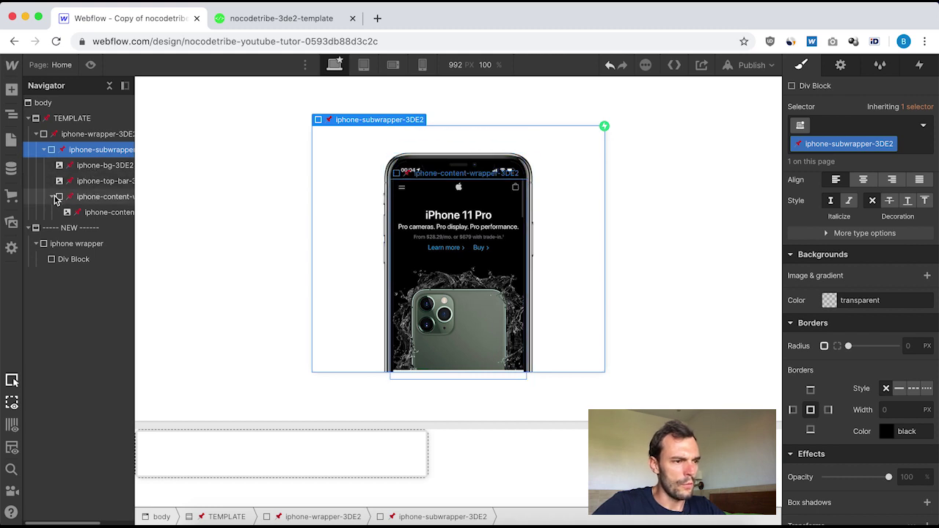
pyautogui.moveTo(64, 202); pyautogui.dragTo(70, 264)
pyautogui.click(11, 88)
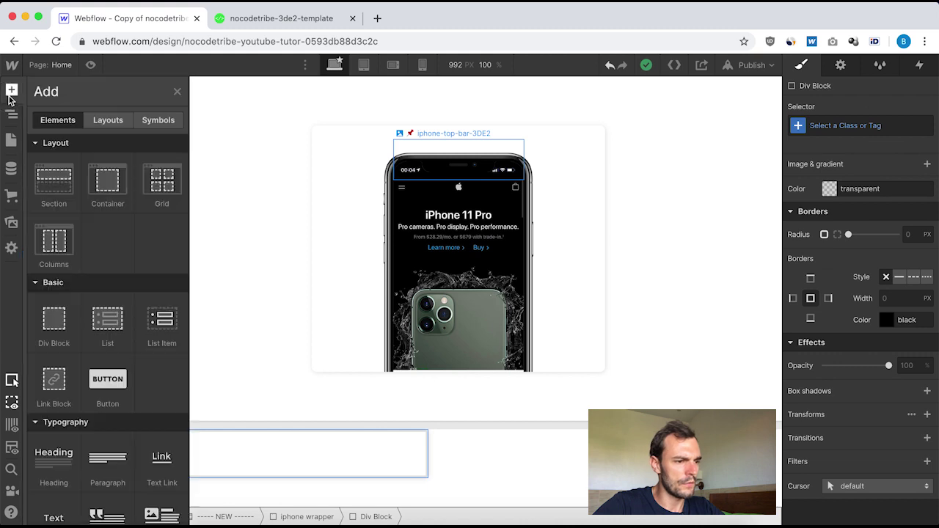
pyautogui.scroll(-5, 66, 320)
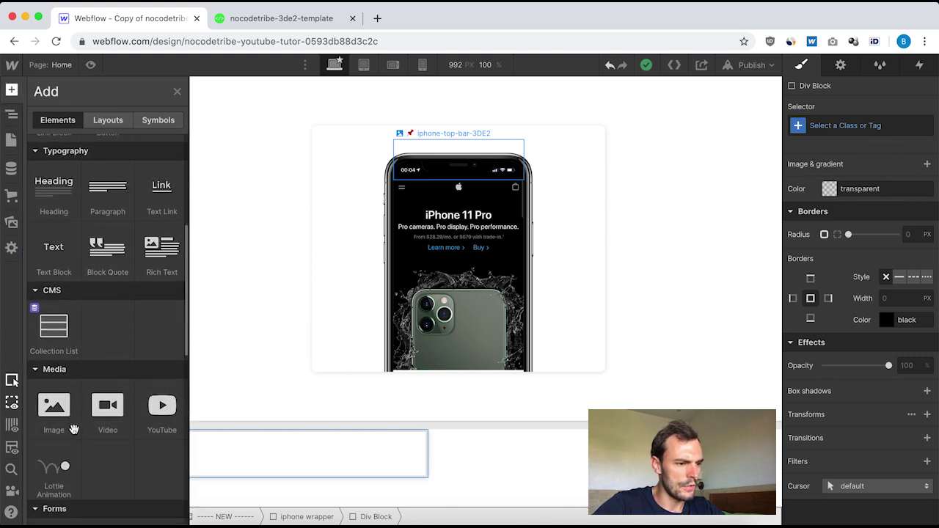
pyautogui.click(58, 397)
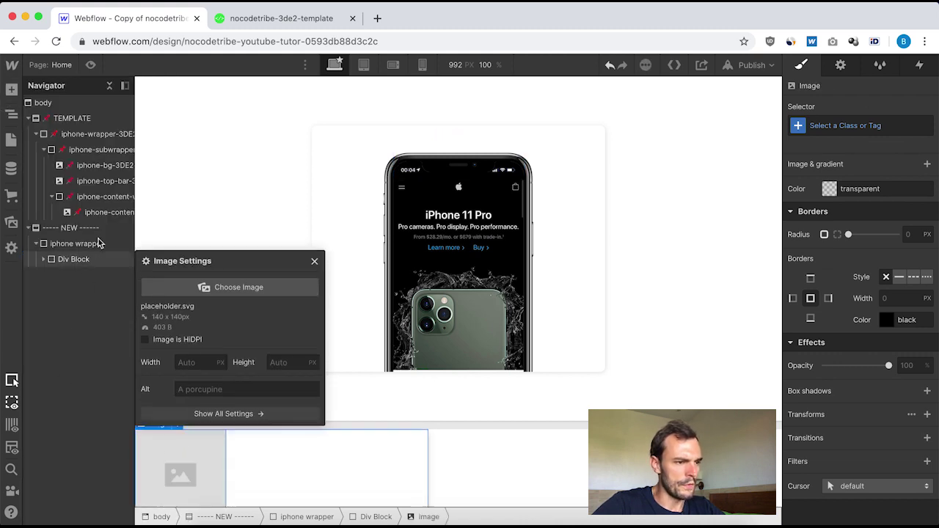
# - Duplicate the placeholder image within the div block inside the iphone wrapper
pyautogui.click(44, 261)
pyautogui.press('super+c')
pyautogui.press('super+v')
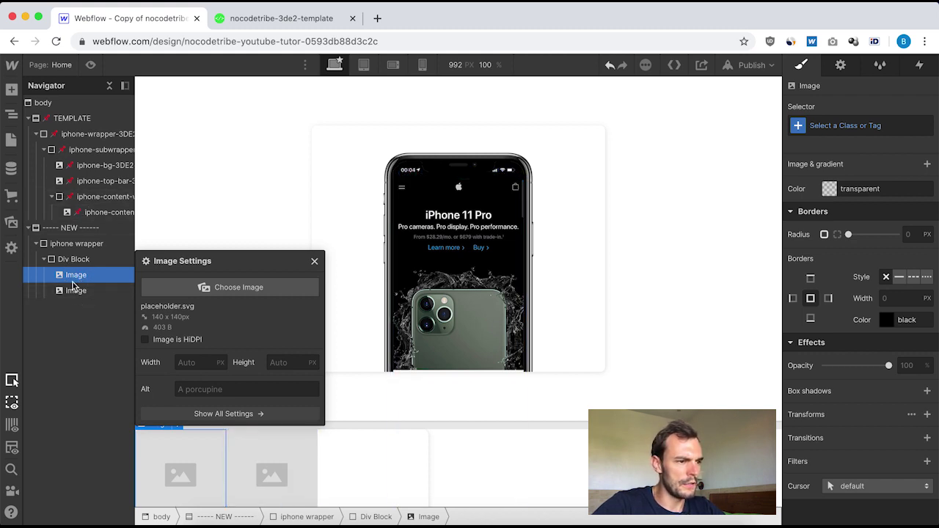
# - Add a nested div block below the two images and paste a copy of the placeholder image into it
pyautogui.click(11, 90)
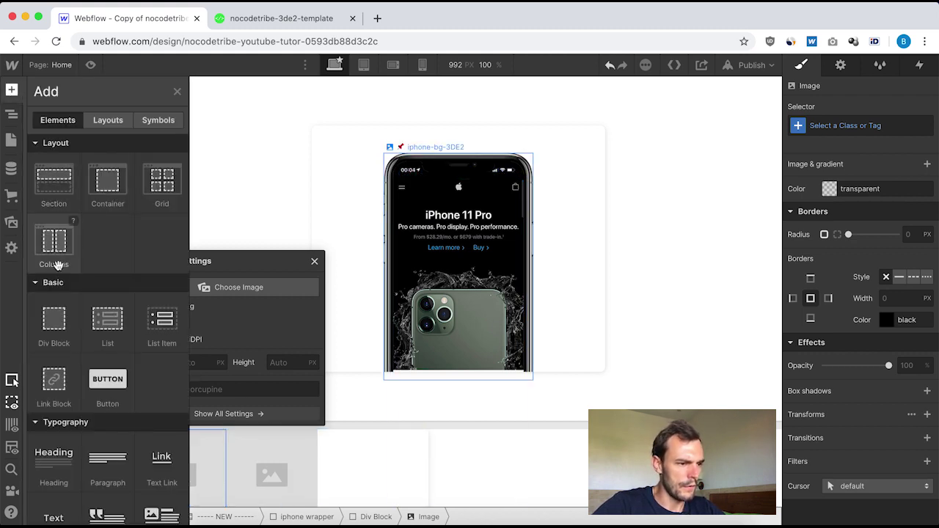
pyautogui.moveTo(54, 323); pyautogui.dragTo(76, 311)
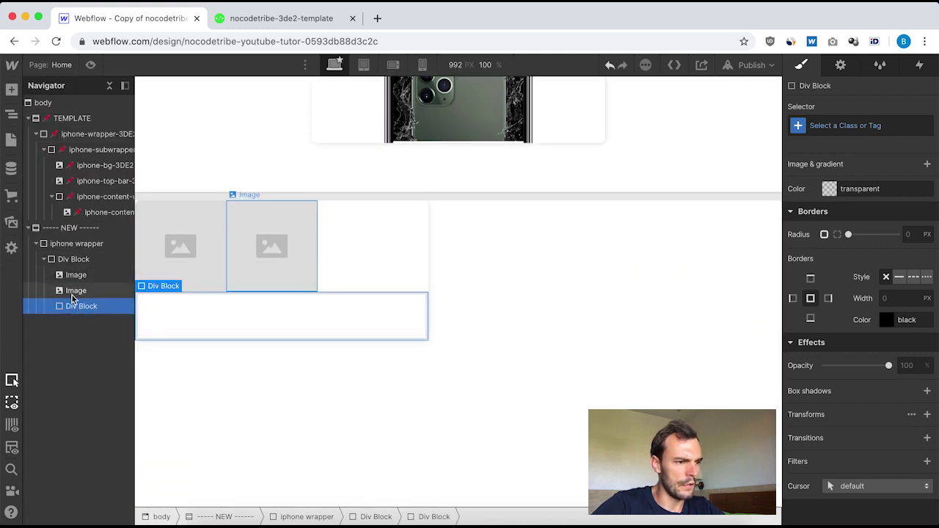
pyautogui.click(70, 289)
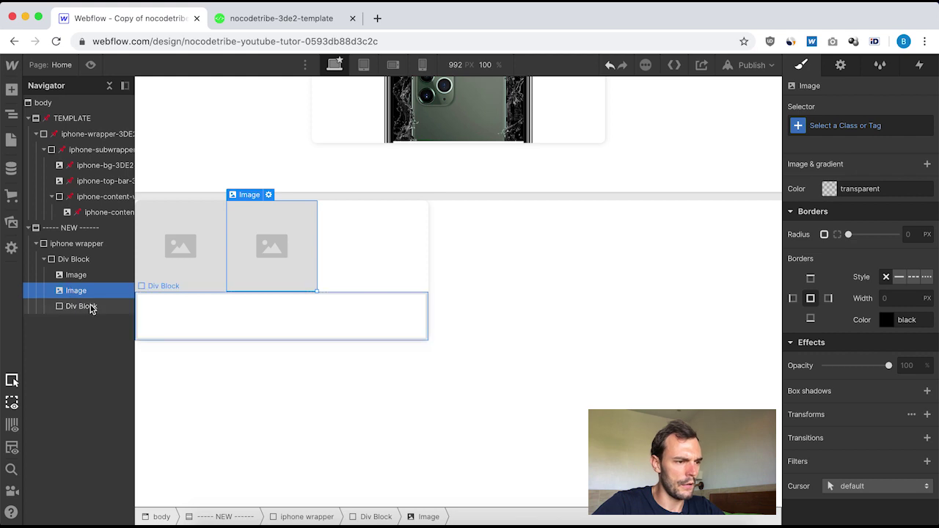
pyautogui.click(90, 305)
pyautogui.hotkey('ctrl', 'v')
pyautogui.click(52, 306)
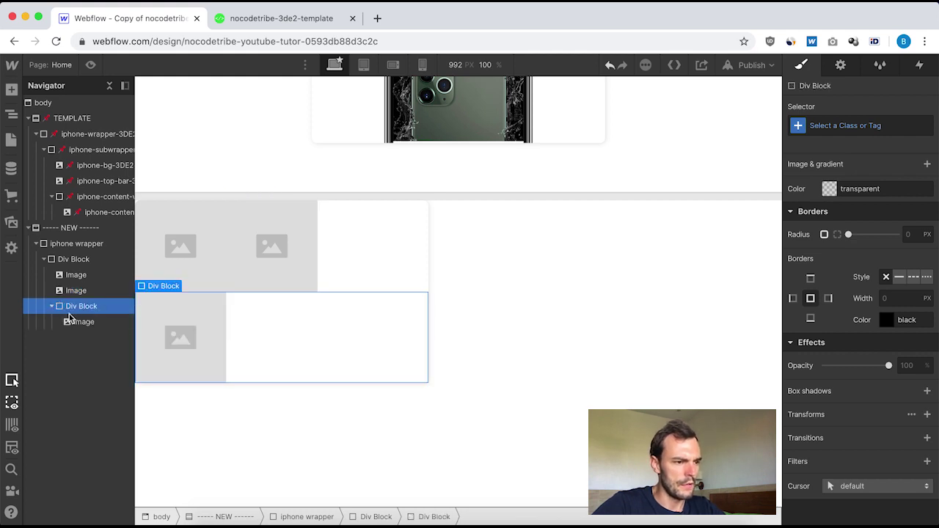
# - Give the div block directly inside the iphone wrapper a new class named "iphone subwrapper"
pyautogui.click(48, 261)
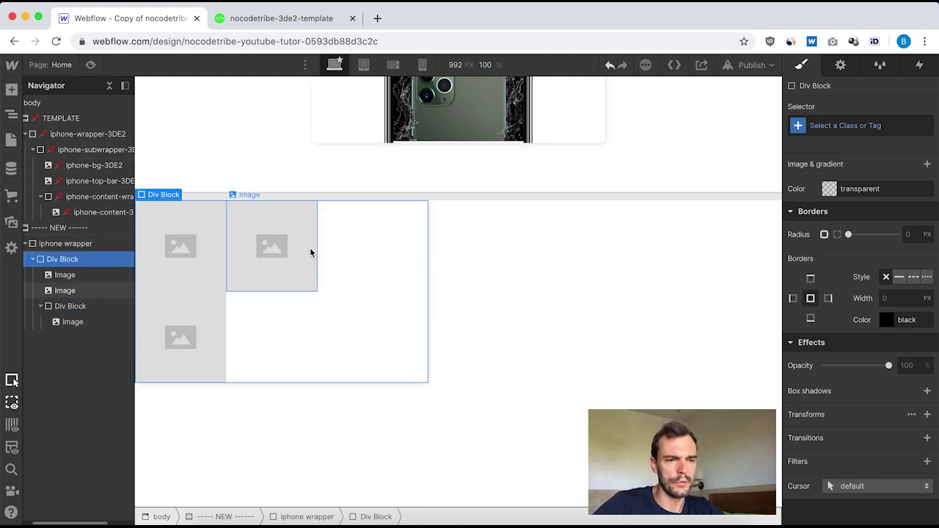
pyautogui.click(822, 127)
pyautogui.write('i')
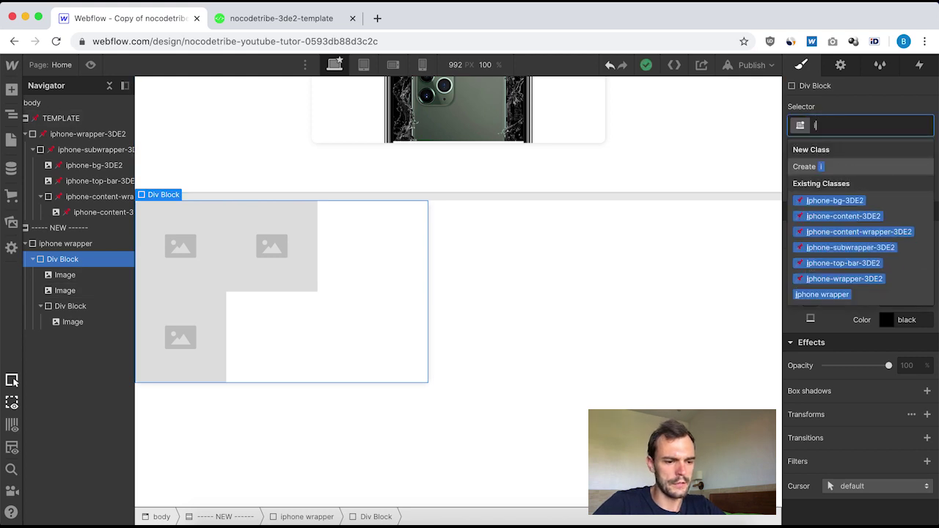
pyautogui.write('phone subwrapper')
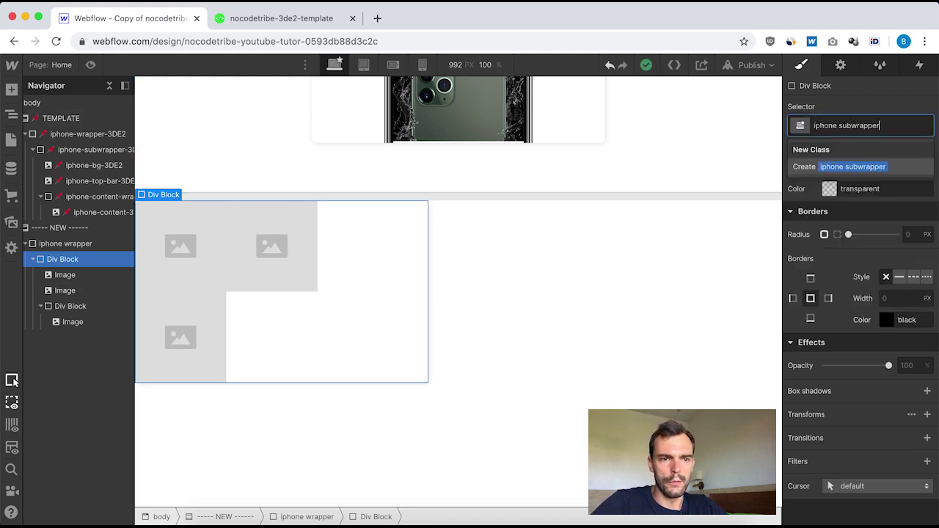
pyautogui.press('Return')
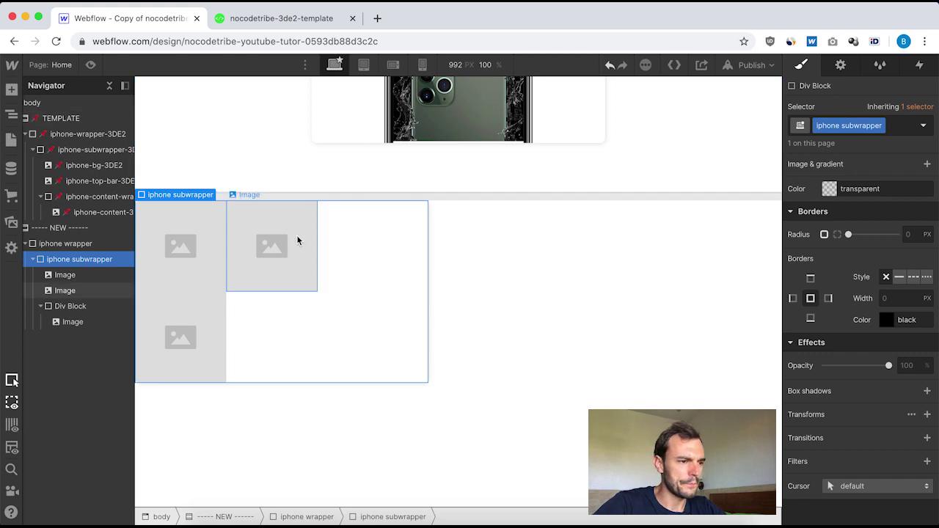
# - Copy the template subwrapper's layout to the iphone subwrapper: horizontal flex display, items aligned to the end and justified to the center
pyautogui.click(75, 149)
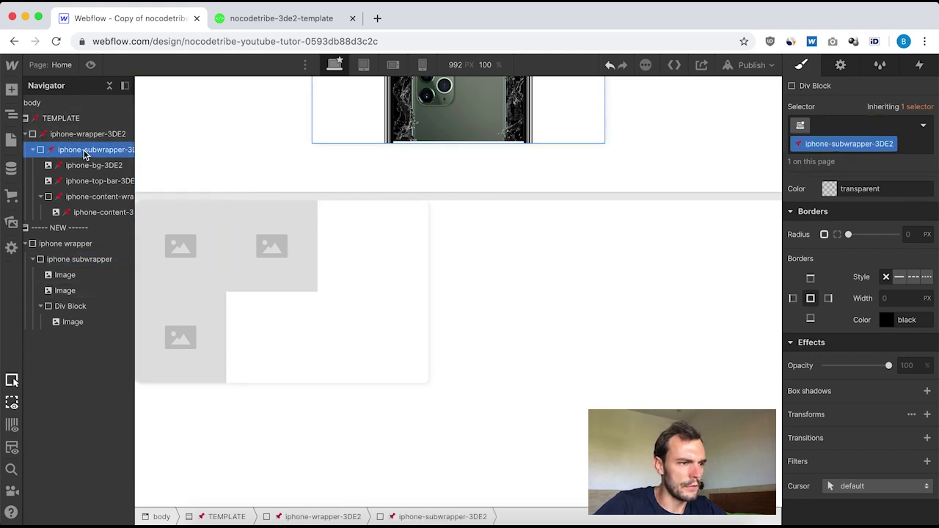
pyautogui.scroll(10, 851, 297)
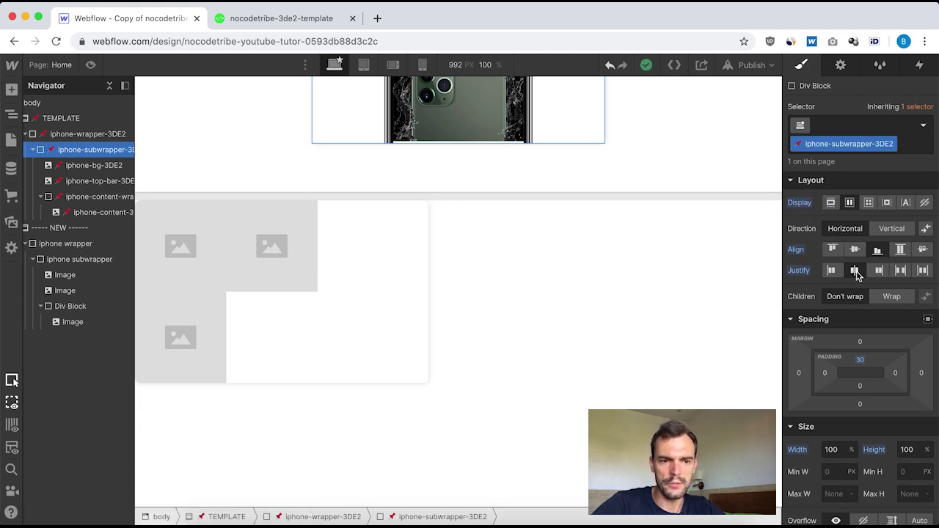
pyautogui.scroll(-2, 851, 310)
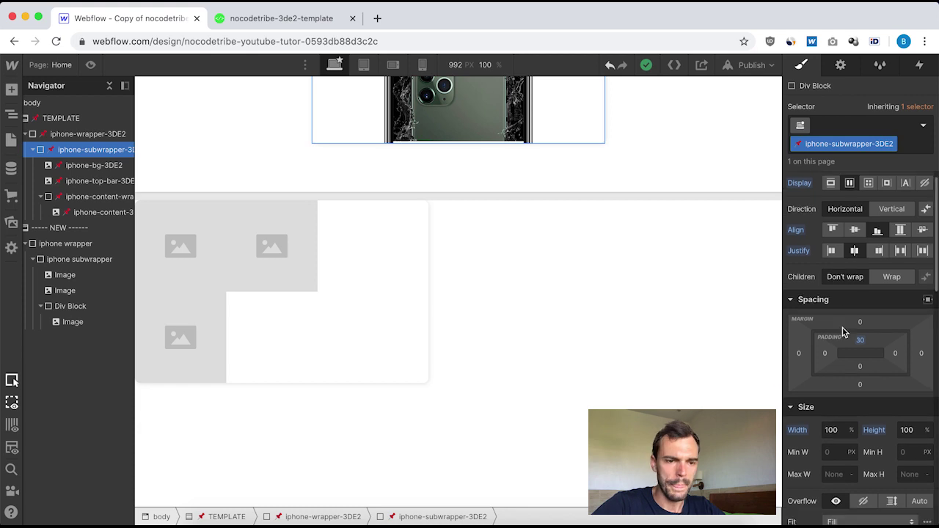
pyautogui.click(82, 260)
pyautogui.scroll(2, 858, 209)
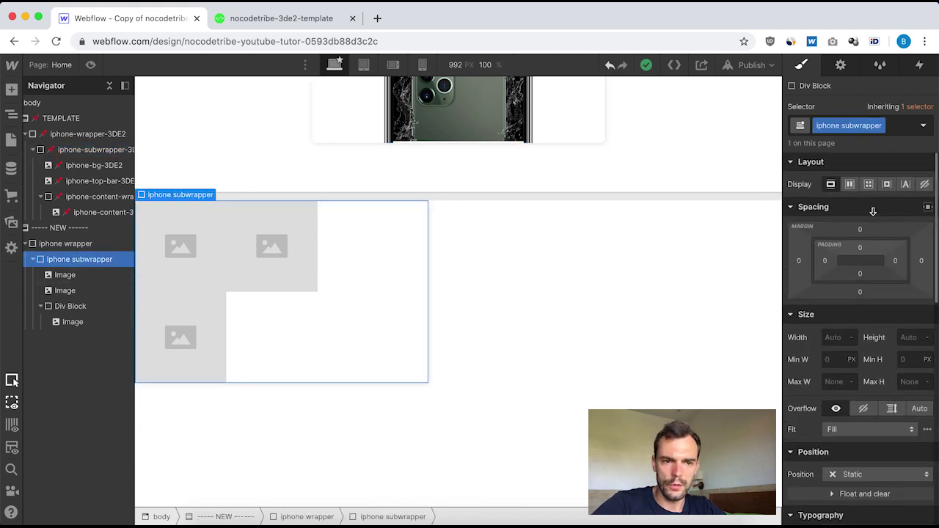
pyautogui.click(850, 185)
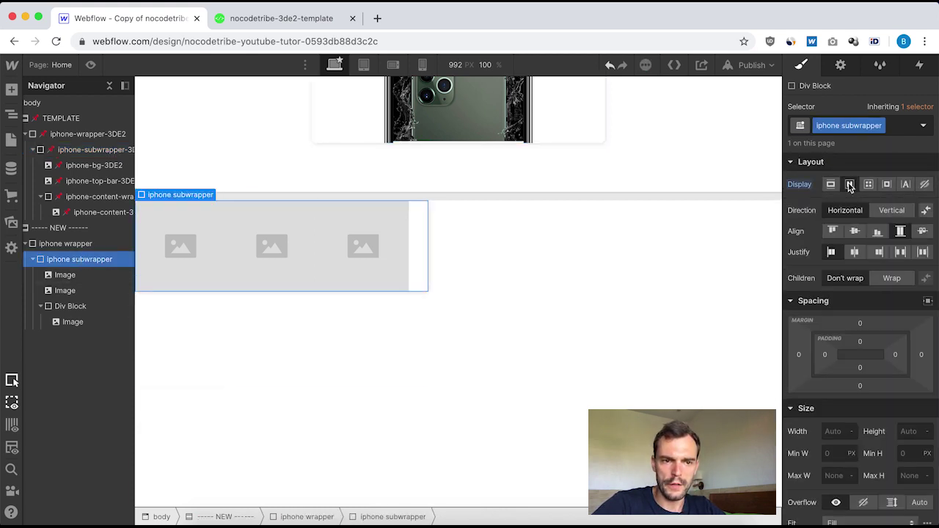
pyautogui.click(878, 231)
pyautogui.click(854, 252)
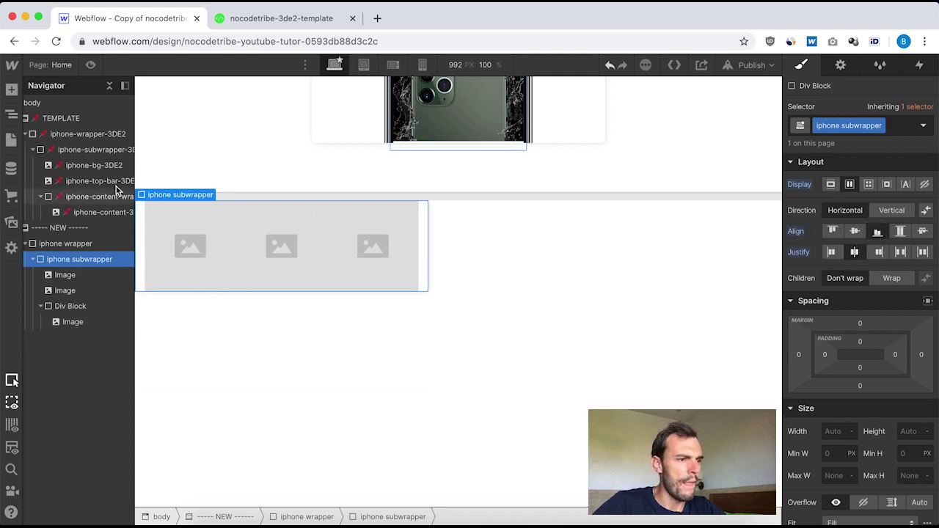
# - Set the iphone subwrapper's top padding to 30 px, following the template subwrapper's spacing
pyautogui.click(92, 150)
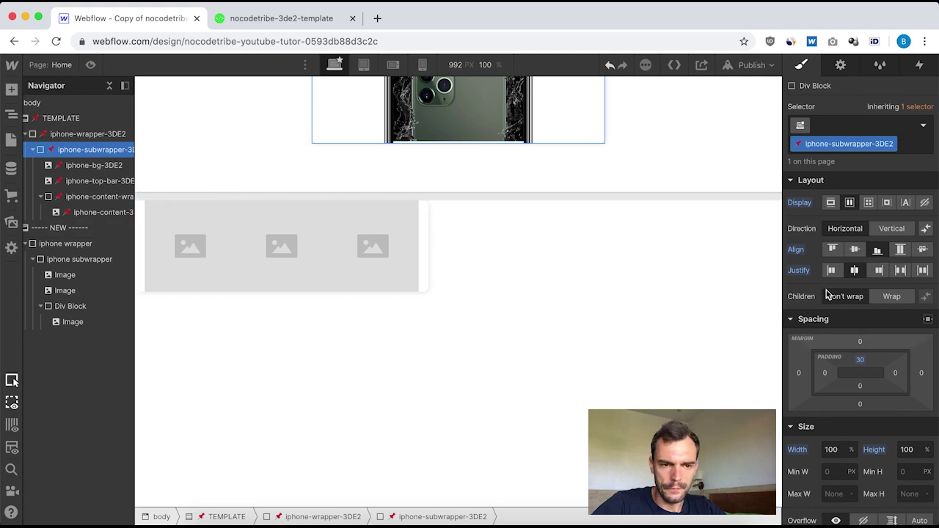
pyautogui.scroll(-1, 841, 341)
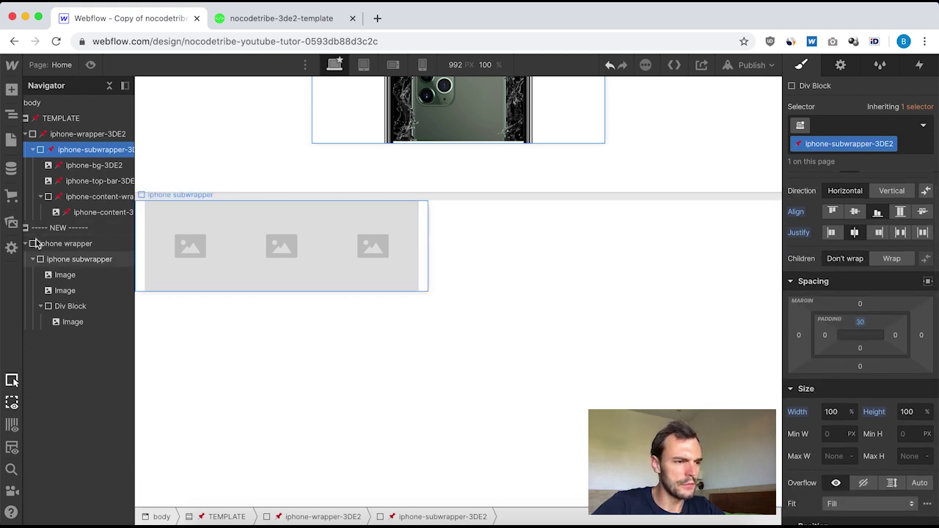
pyautogui.click(76, 264)
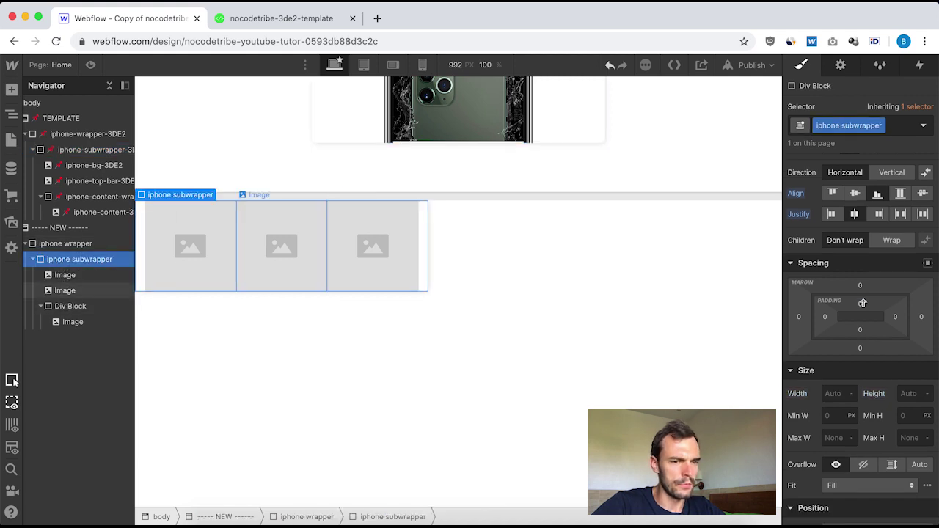
pyautogui.click(860, 304)
pyautogui.write('30')
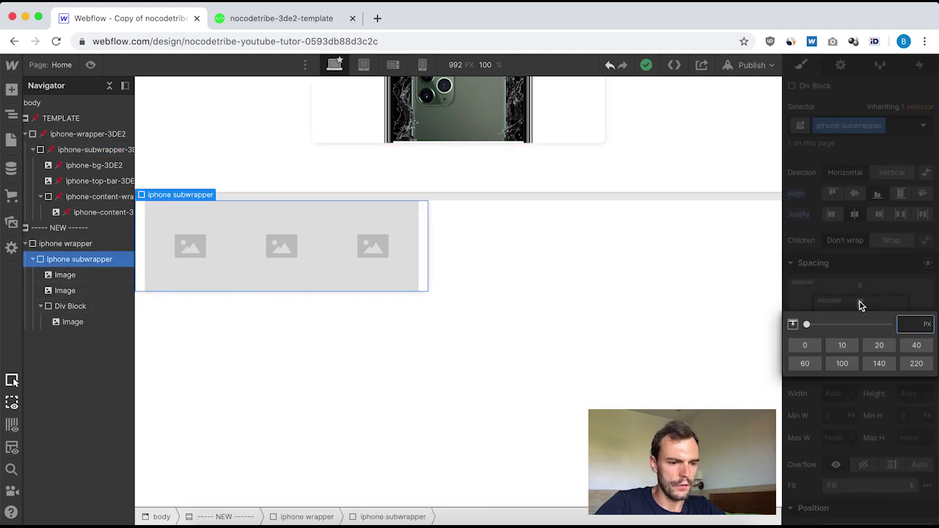
pyautogui.press('Return')
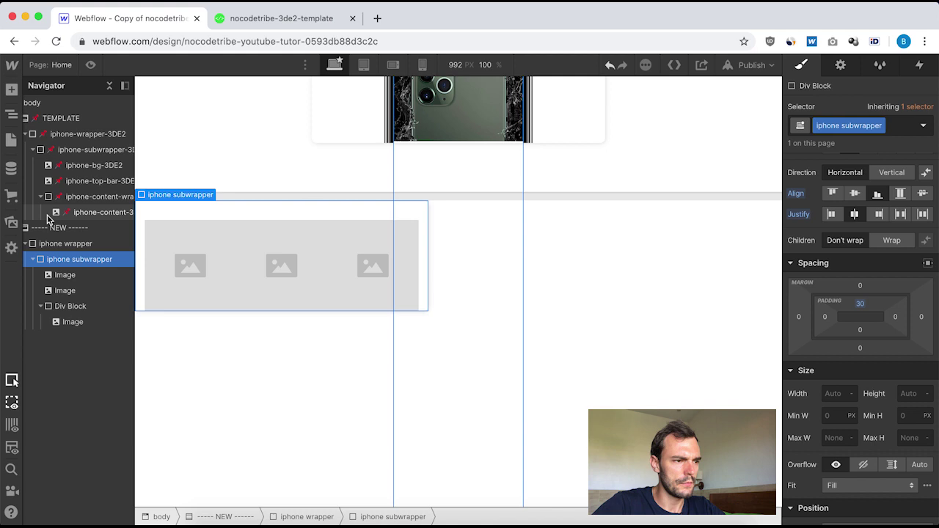
# - Set the iphone subwrapper's width and height to 100%, following the template subwrapper's size
pyautogui.click(78, 151)
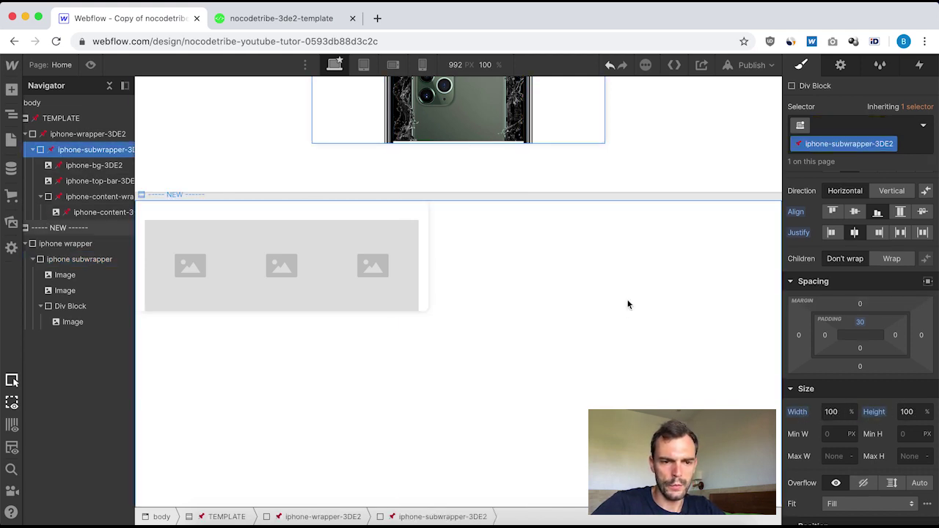
pyautogui.click(81, 261)
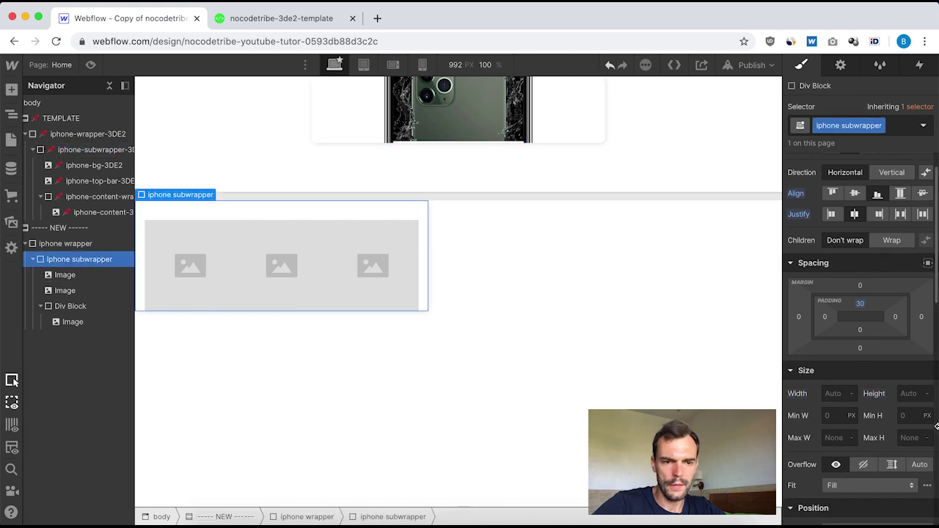
pyautogui.click(833, 394)
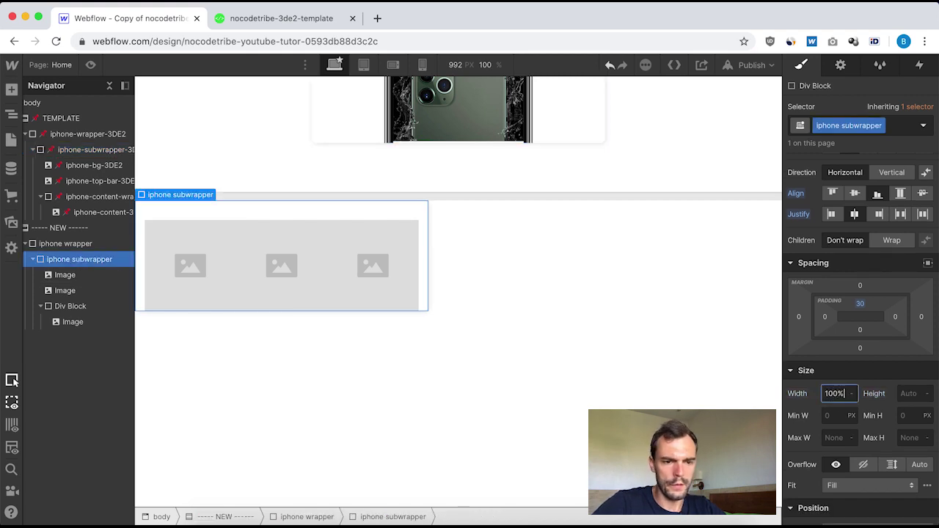
pyautogui.click(907, 394)
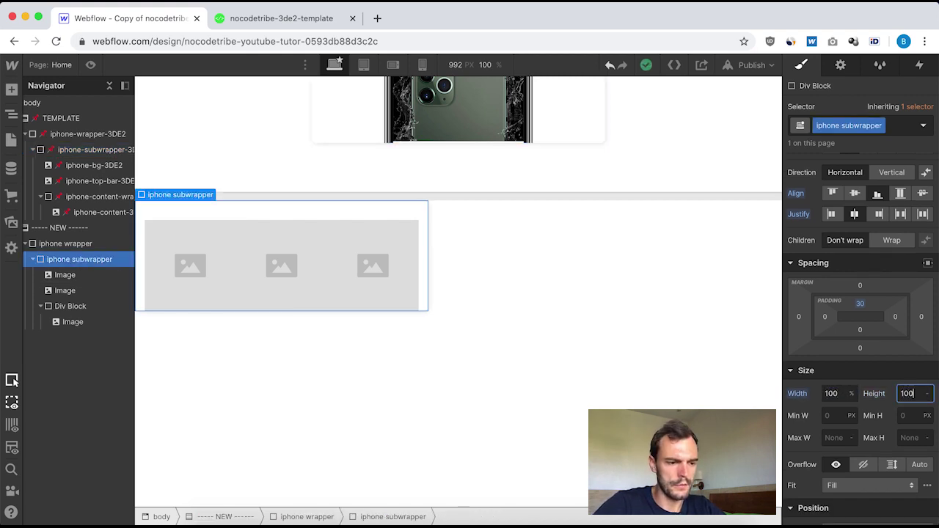
pyautogui.press('Return')
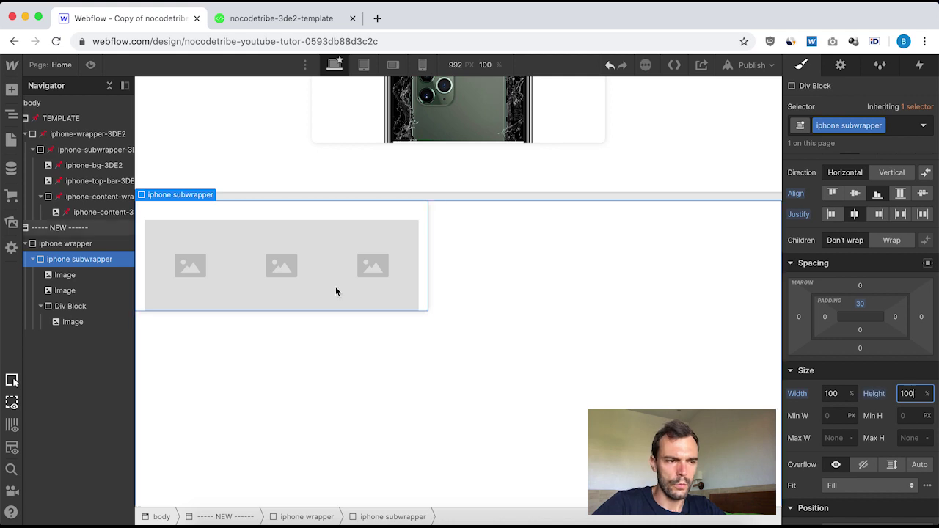
# - Compare the template subwrapper's remaining styles and set the iphone subwrapper's position to Relative
pyautogui.click(82, 149)
pyautogui.scroll(-5, 868, 430)
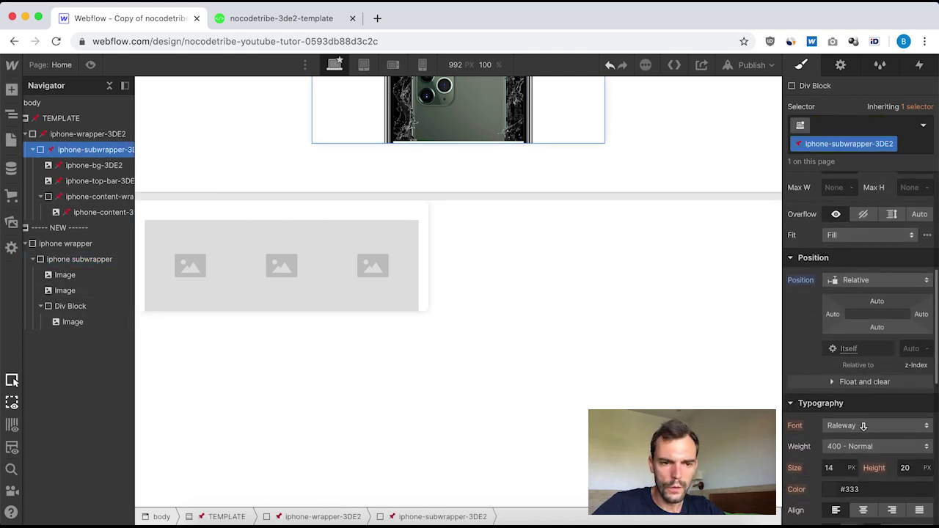
pyautogui.scroll(-8, 851, 320)
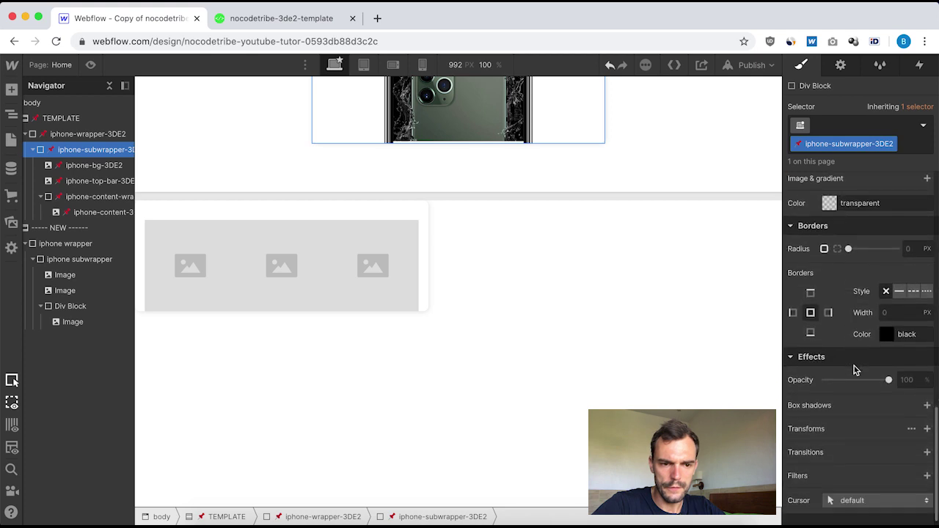
pyautogui.scroll(10, 854, 366)
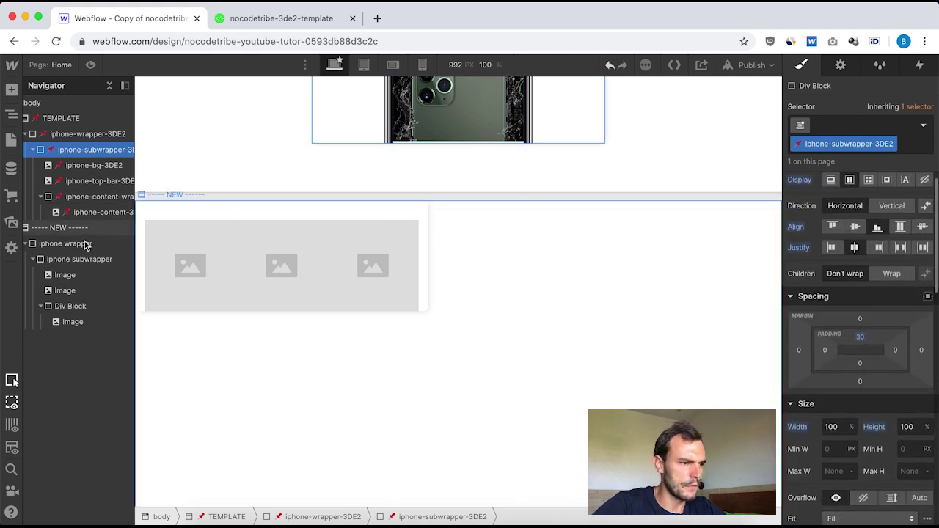
pyautogui.click(67, 265)
pyautogui.scroll(-3, 834, 379)
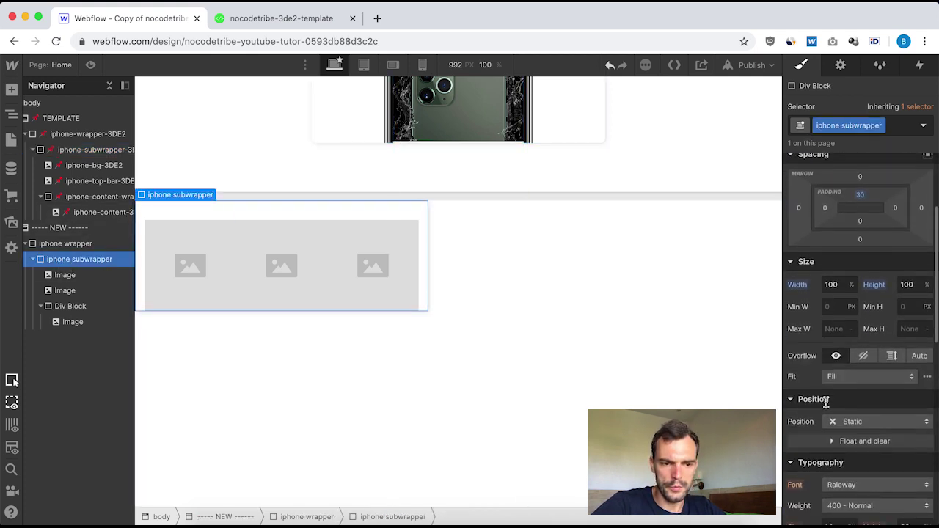
pyautogui.click(862, 352)
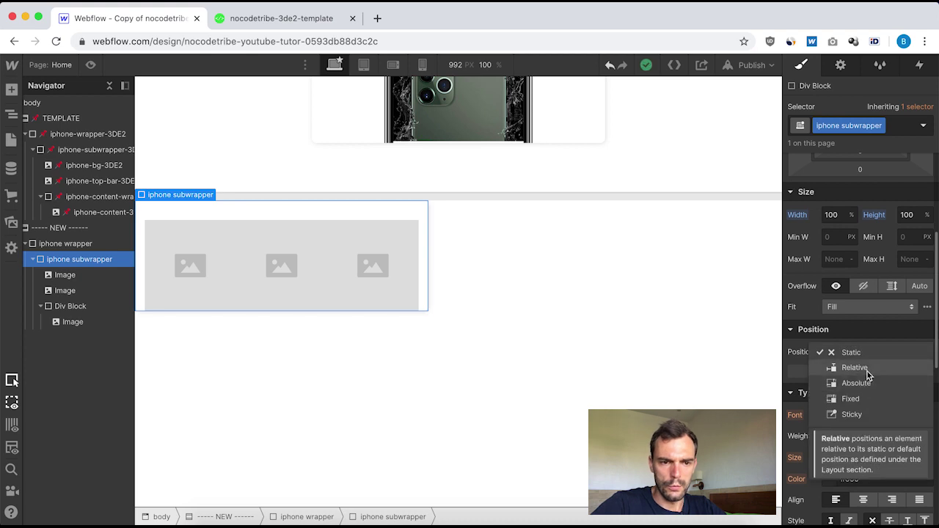
pyautogui.click(867, 372)
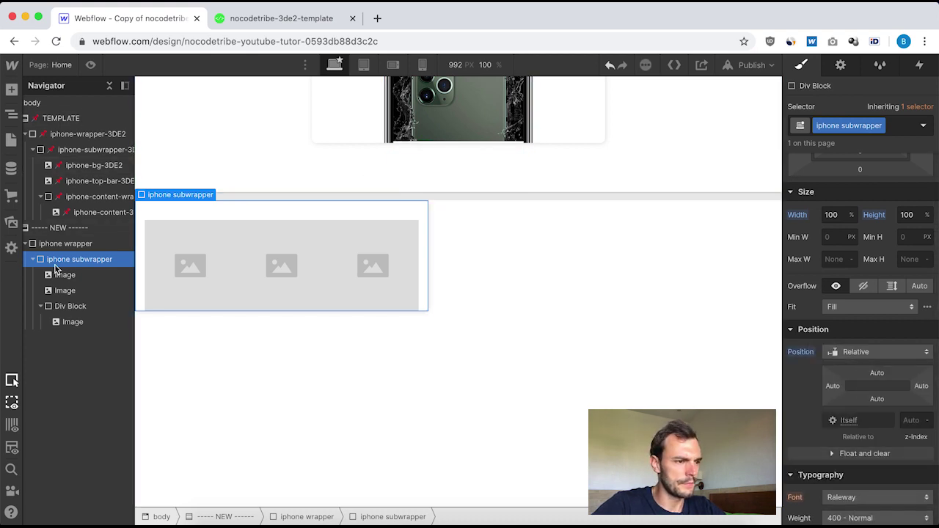
# - Give the first image in the iphone subwrapper a new class named "iphone BG"
pyautogui.click(87, 167)
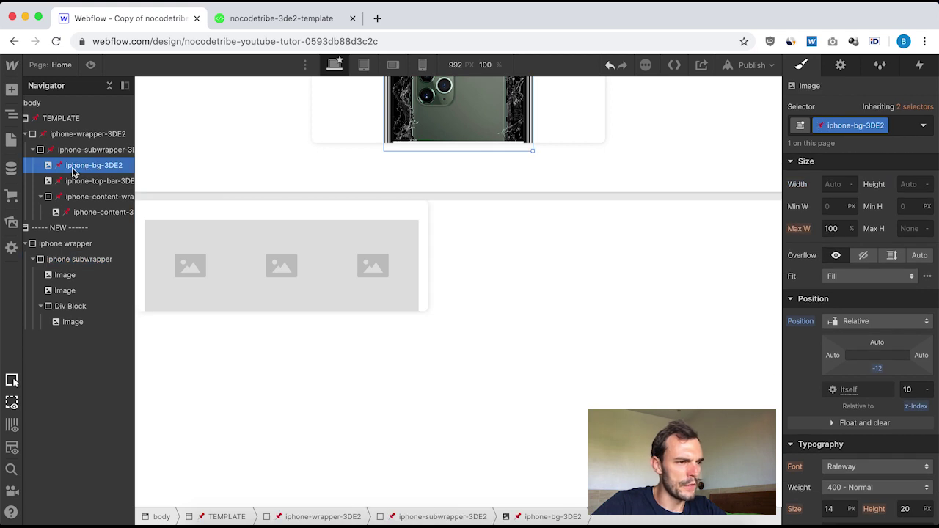
pyautogui.click(66, 274)
pyautogui.click(845, 123)
pyautogui.write('iu')
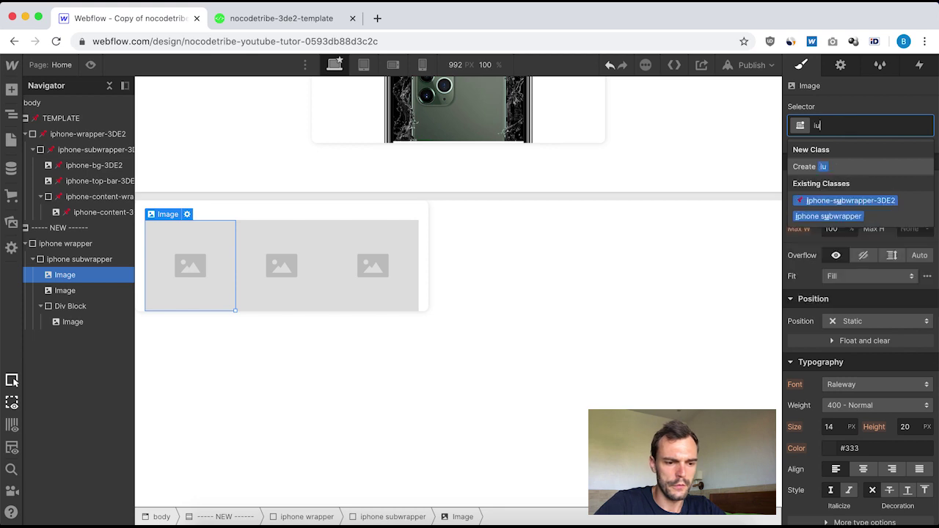
pyautogui.press('BackSpace')
pyautogui.write('phone ')
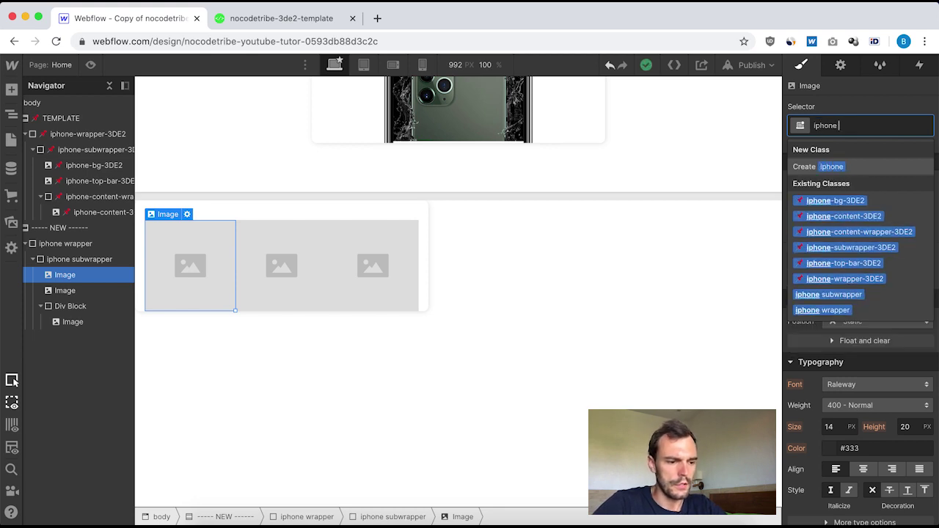
pyautogui.write('BG')
pyautogui.press('Return')
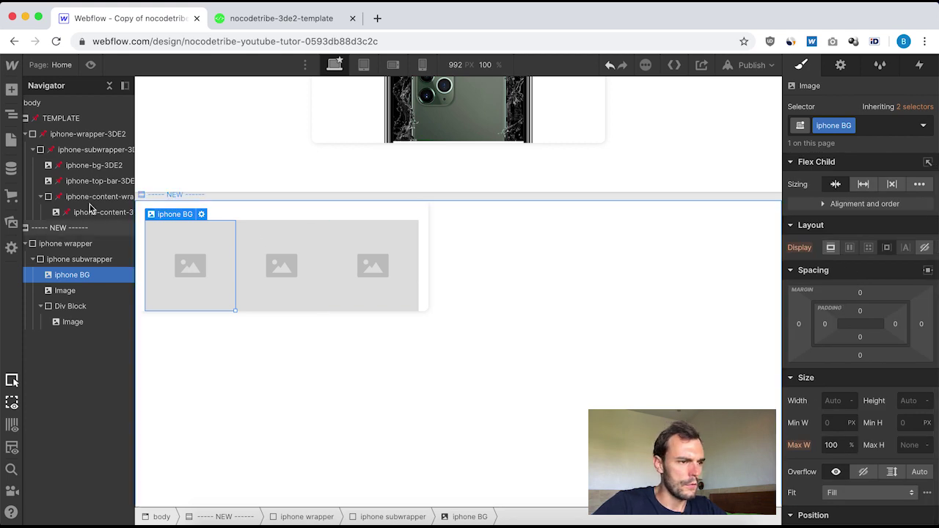
# - Copy the template background image's positioning to iphone BG: Relative position, bottom offset -12 and z-index 10
pyautogui.click(91, 167)
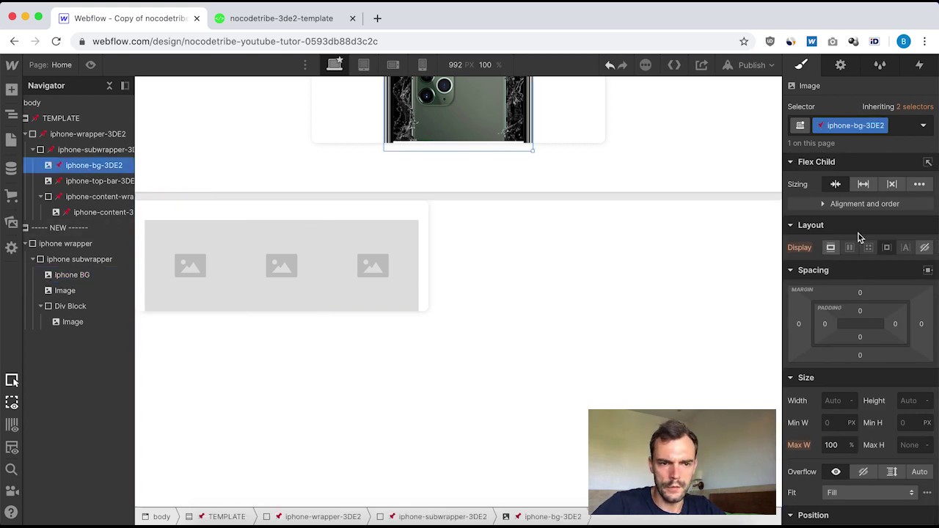
pyautogui.scroll(-8, 860, 237)
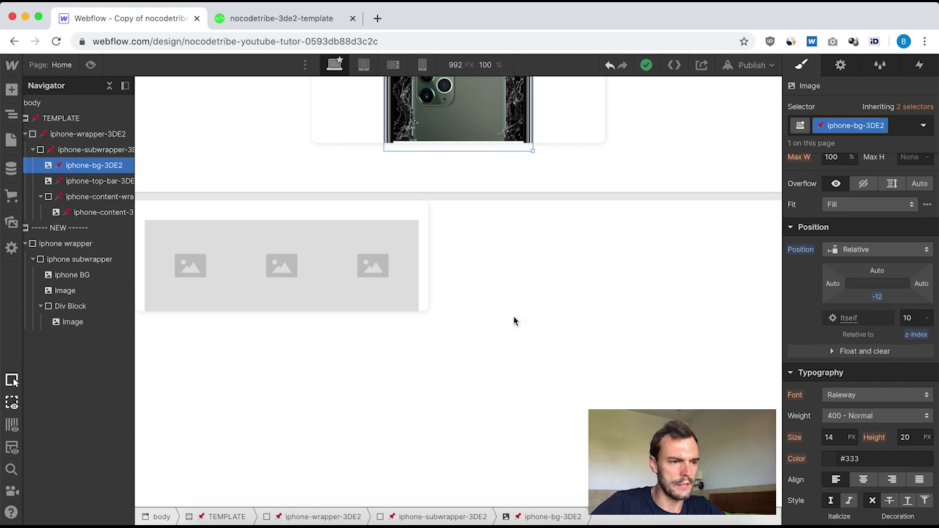
pyautogui.click(78, 278)
pyautogui.click(853, 251)
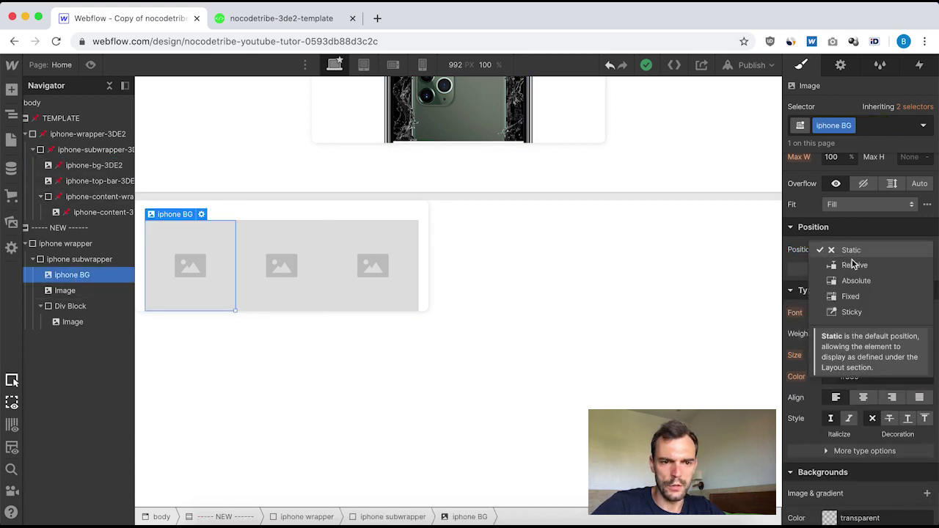
pyautogui.click(854, 265)
pyautogui.click(877, 297)
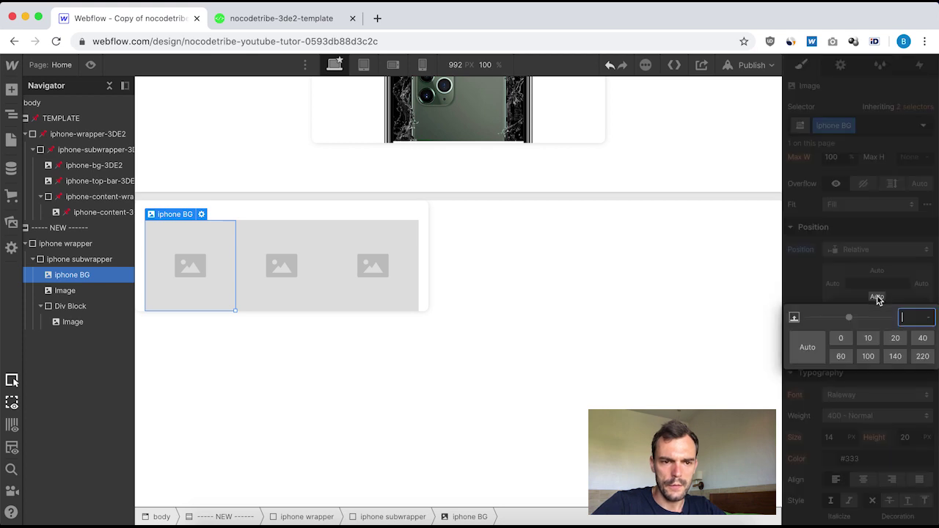
pyautogui.press('Return')
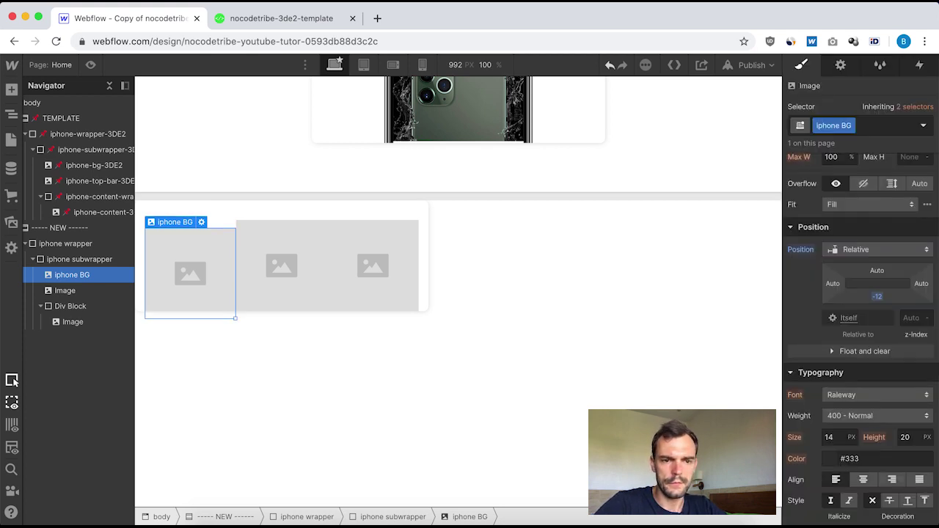
pyautogui.click(913, 318)
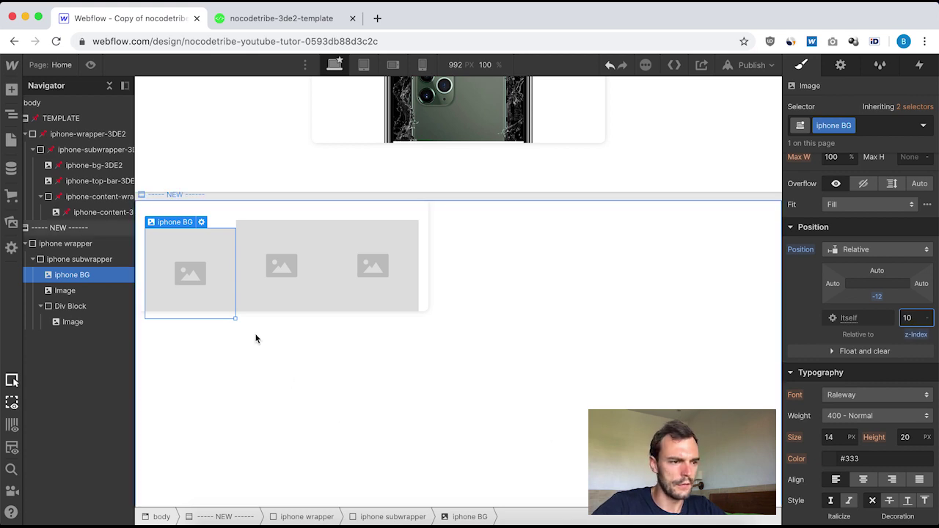
pyautogui.click(82, 167)
pyautogui.scroll(-10, 871, 351)
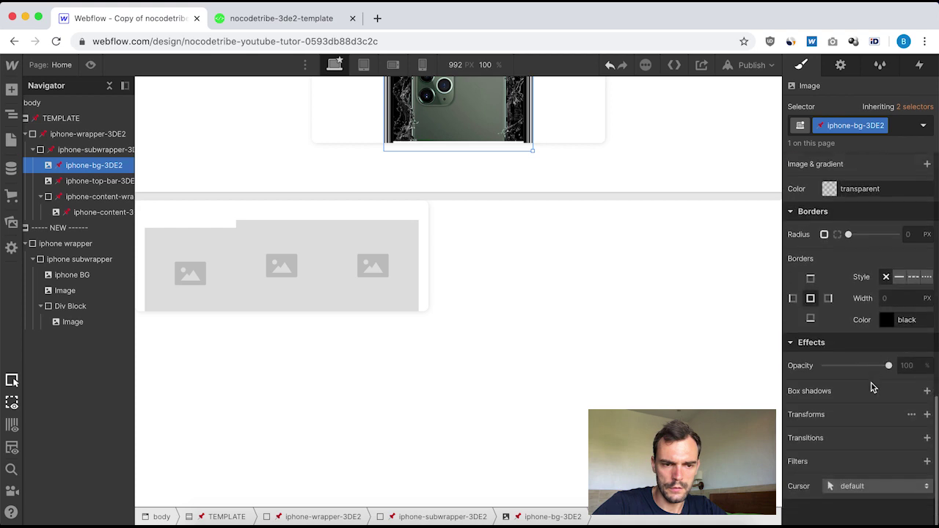
pyautogui.scroll(10, 872, 385)
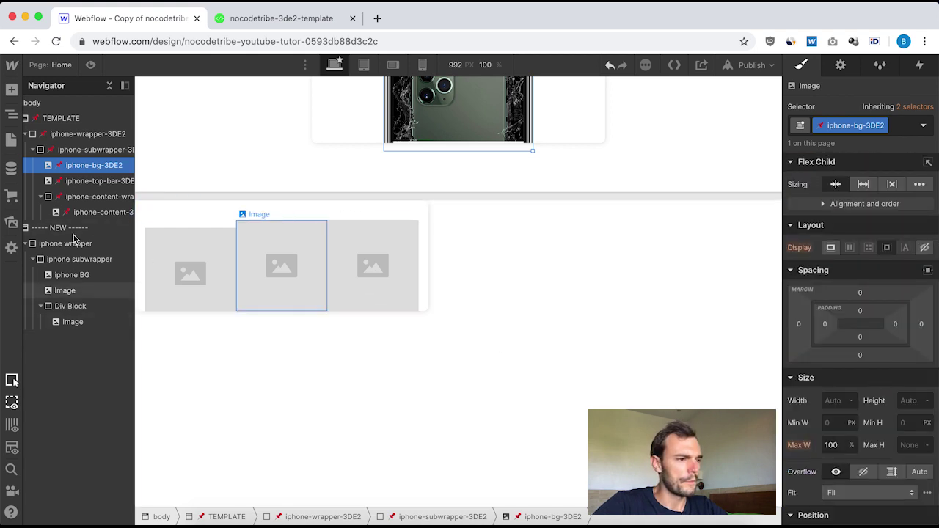
# - Give the second image in the iphone subwrapper a new class named "iphone top bar", correcting the misspelled name
pyautogui.click(87, 181)
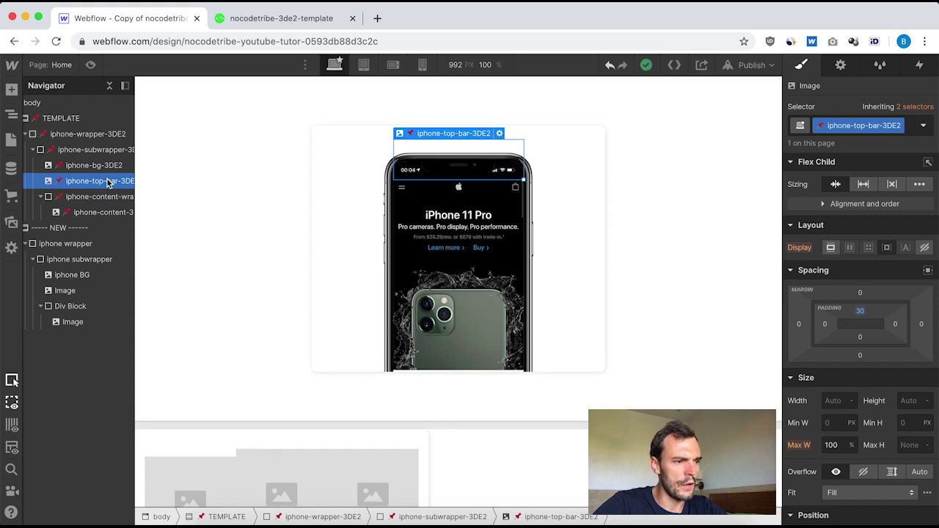
pyautogui.click(64, 291)
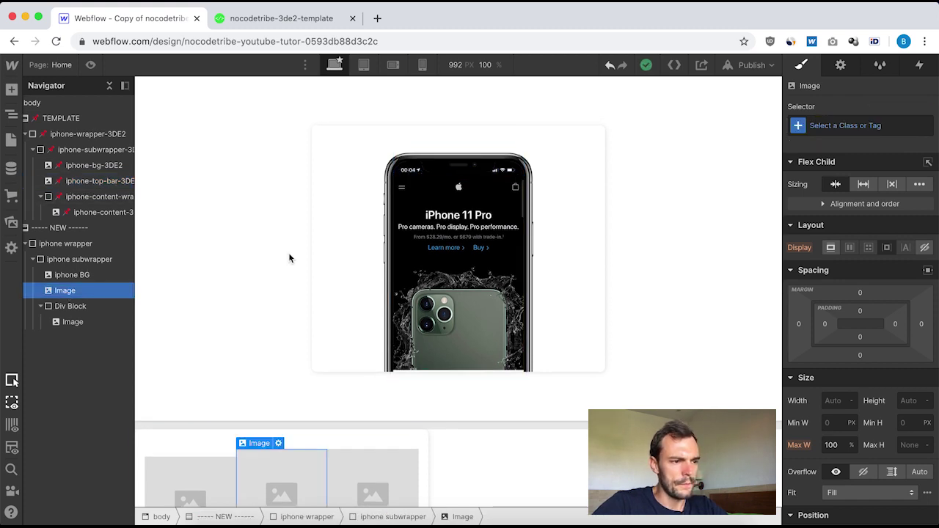
pyautogui.click(830, 124)
pyautogui.write('iph')
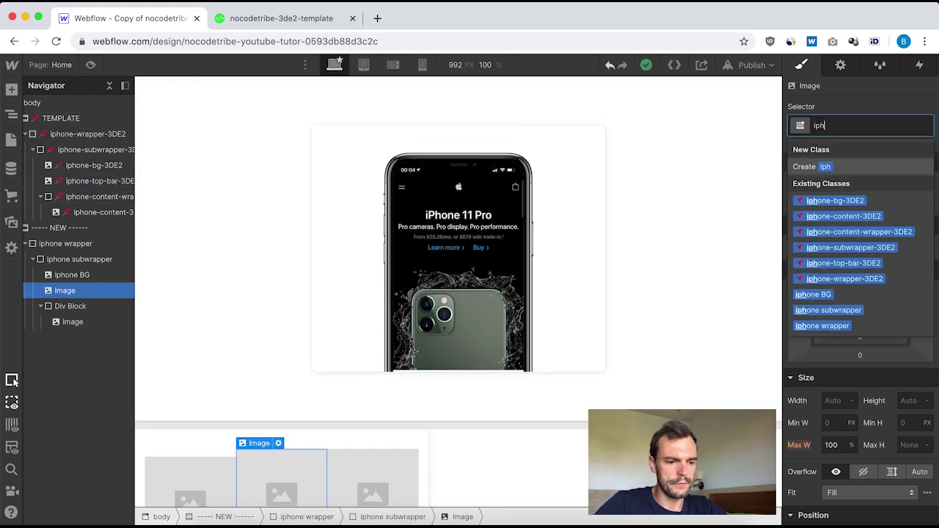
pyautogui.write('oen top bar')
pyautogui.press('Return')
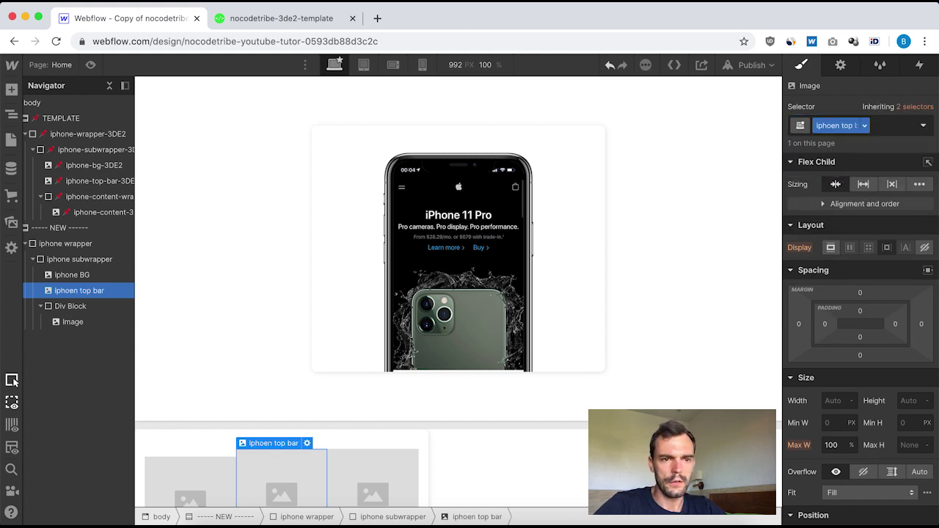
pyautogui.doubleClick(832, 126)
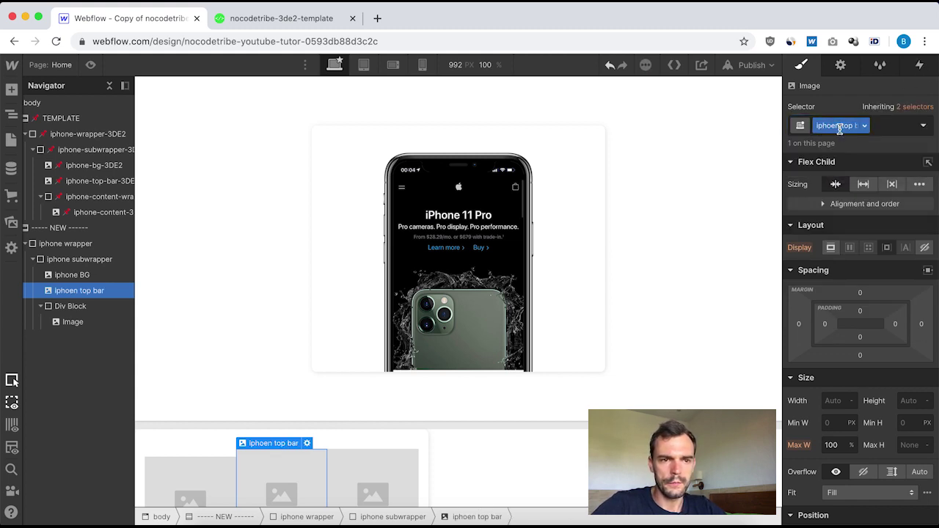
pyautogui.press('Escape')
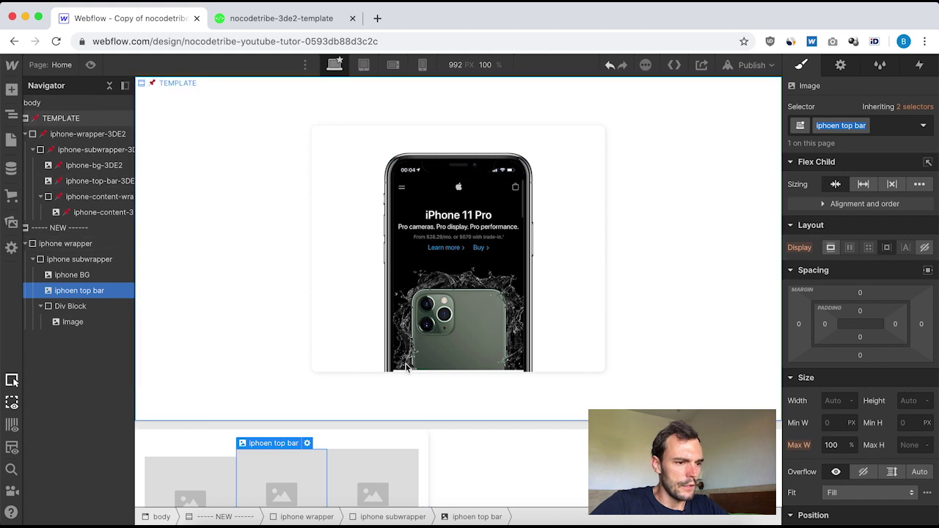
pyautogui.scroll(-2, 521, 401)
pyautogui.doubleClick(829, 124)
pyautogui.click(835, 125)
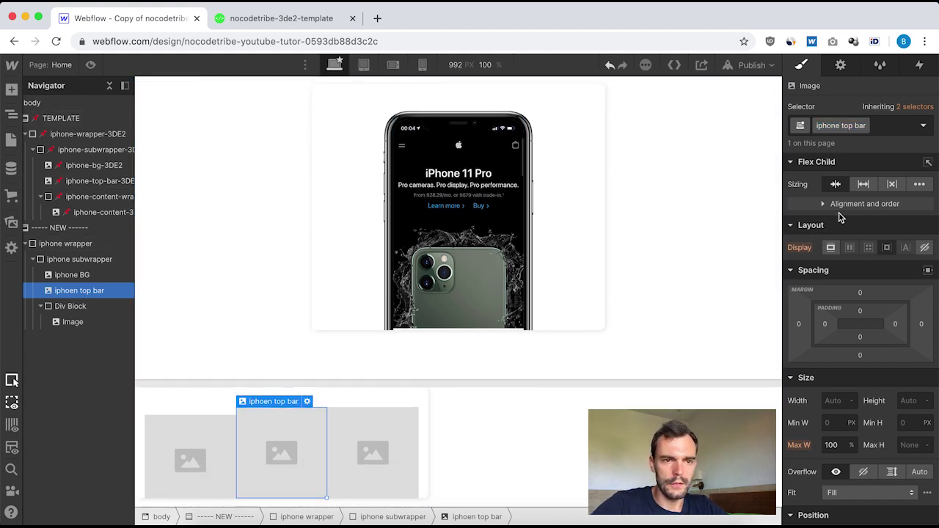
pyautogui.click(74, 274)
# - Check the template top bar's spacing and give iphone top bar a matching top padding of 30 px
pyautogui.click(73, 180)
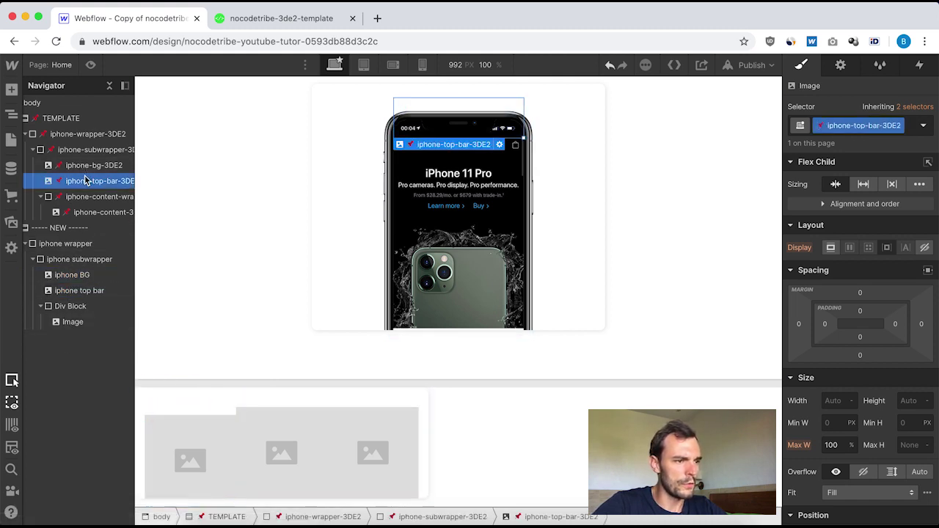
pyautogui.scroll(-2, 810, 264)
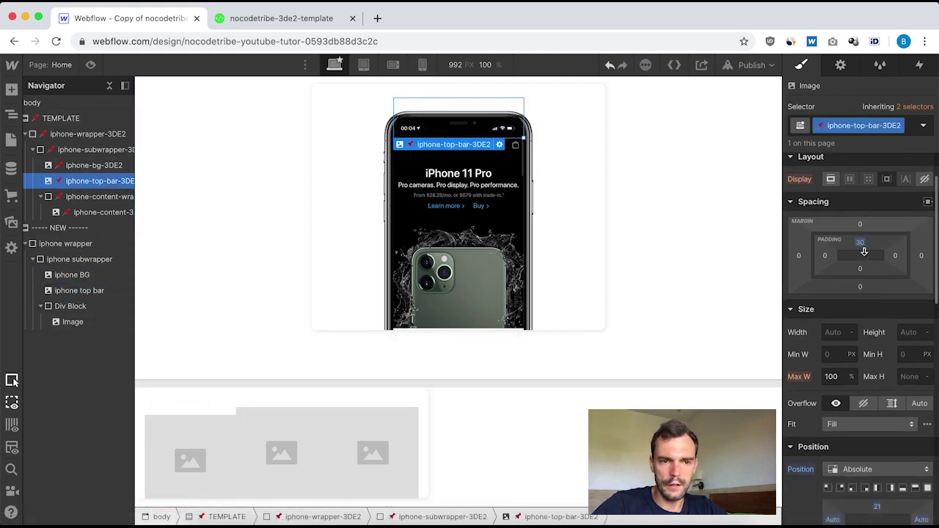
pyautogui.scroll(2, 869, 239)
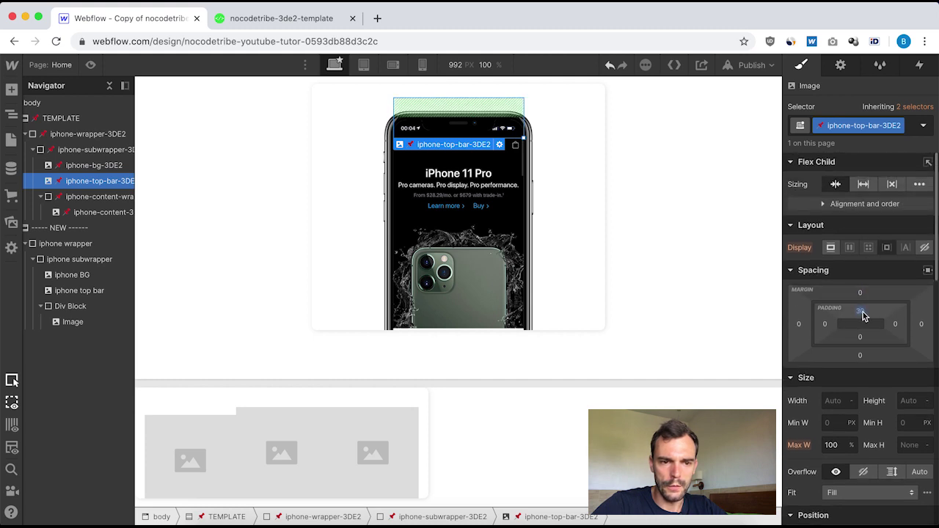
pyautogui.scroll(-8, 867, 329)
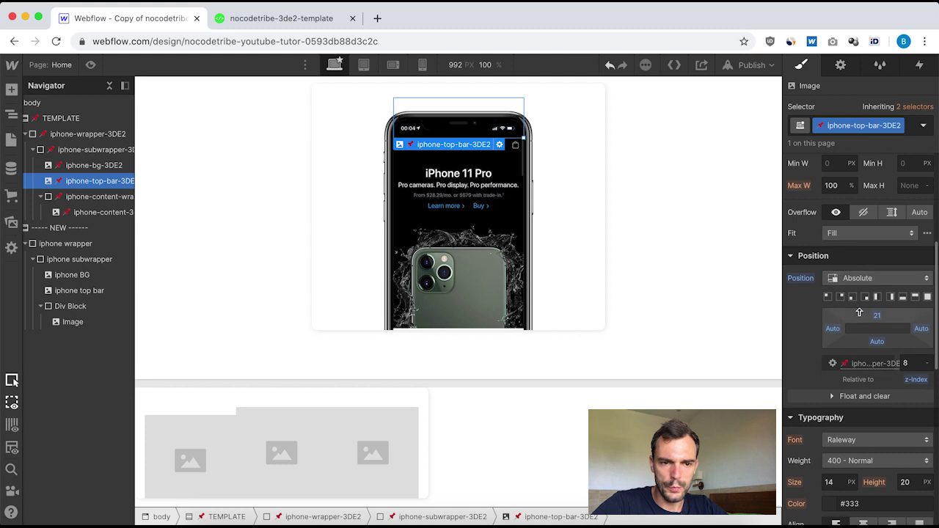
pyautogui.scroll(-1, 858, 311)
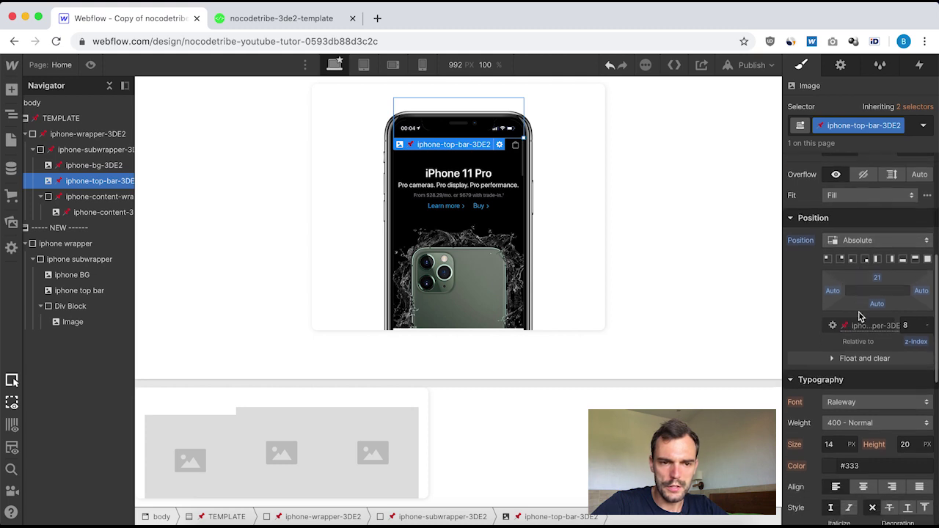
pyautogui.click(79, 290)
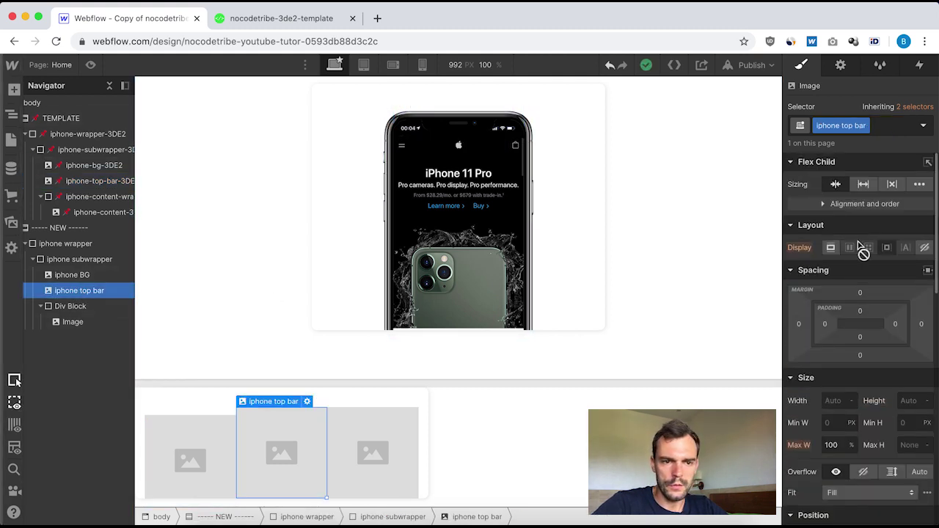
pyautogui.click(861, 311)
pyautogui.write('3')
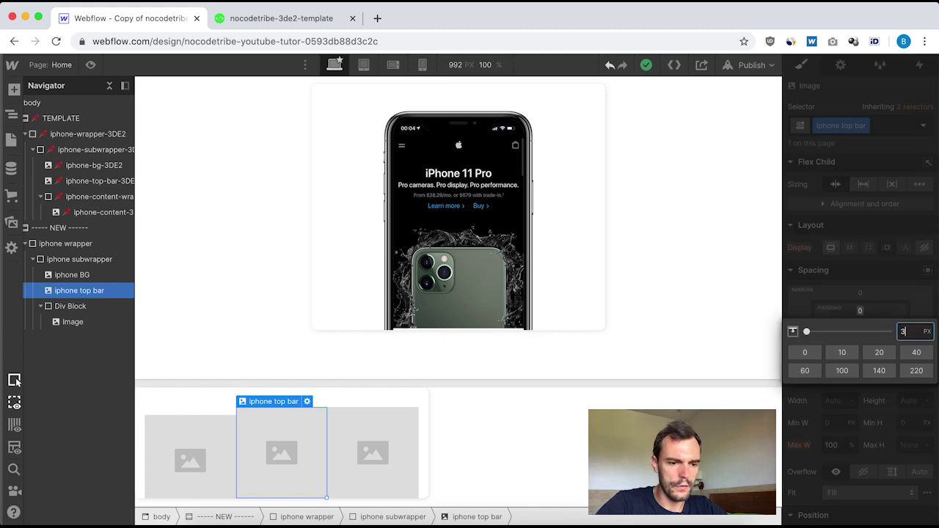
pyautogui.write('0')
pyautogui.press('Return')
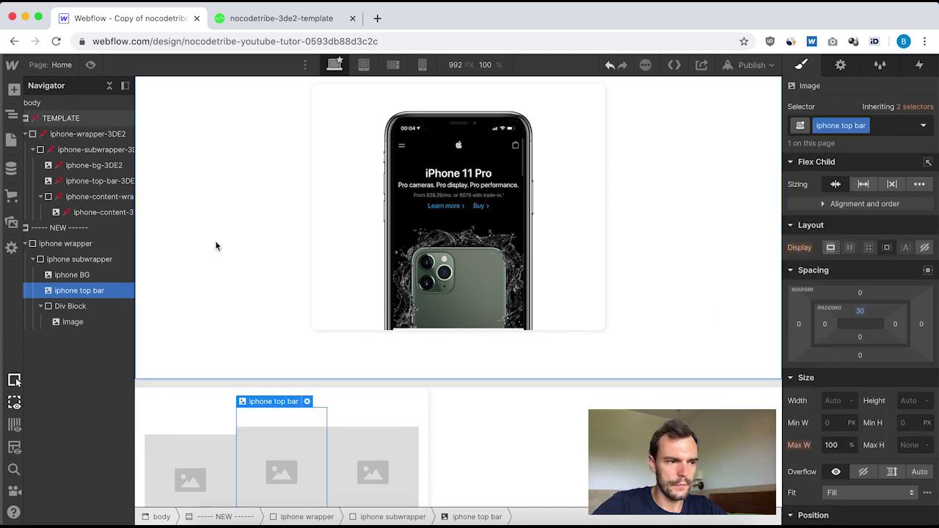
# - Copy the template top bar's positioning to iphone top bar: Absolute position, top offset 21 and z-index 8
pyautogui.click(81, 181)
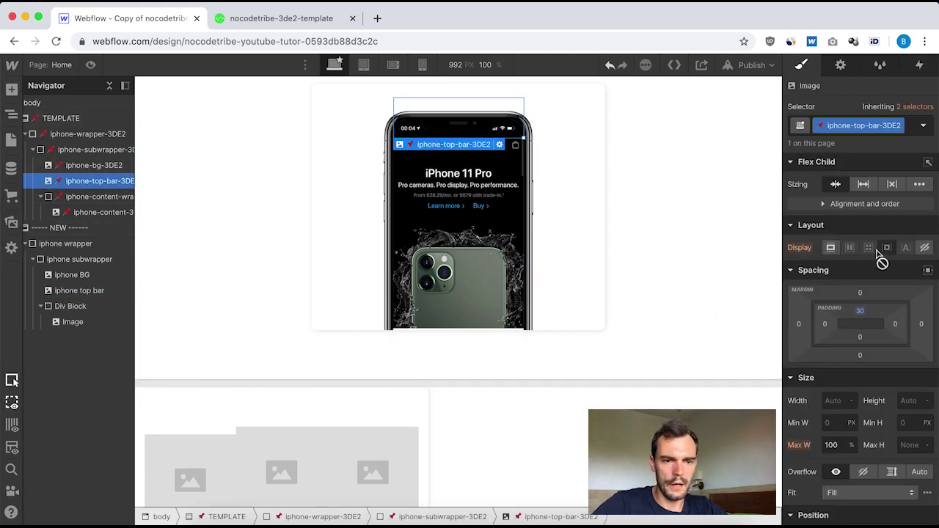
pyautogui.scroll(-5, 878, 253)
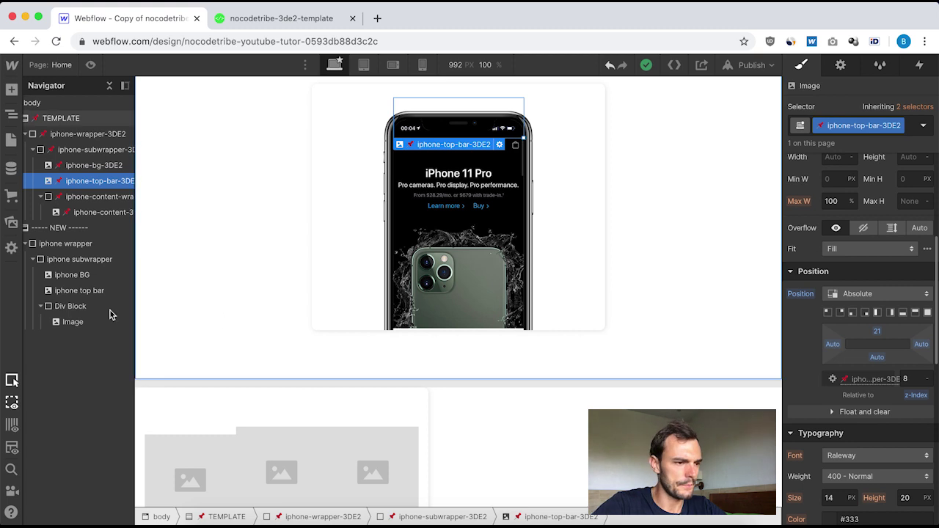
pyautogui.click(75, 292)
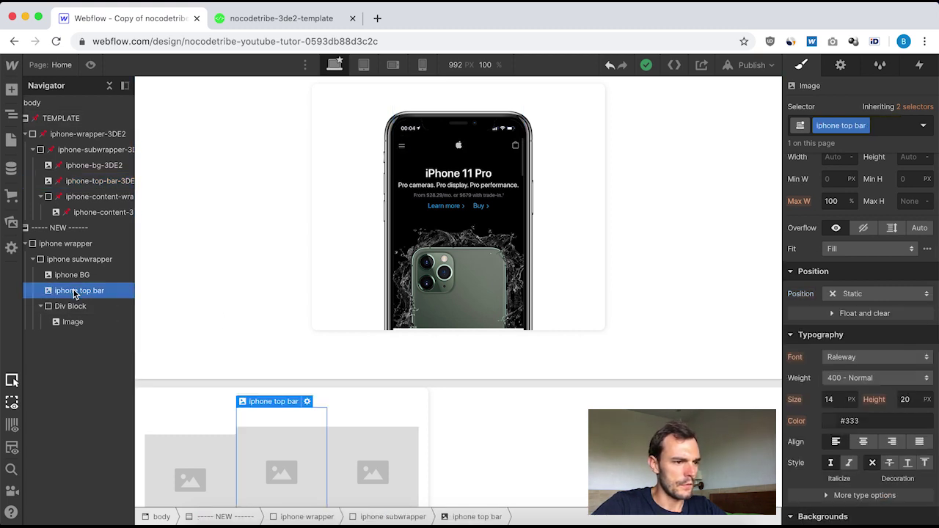
pyautogui.click(873, 294)
pyautogui.click(865, 325)
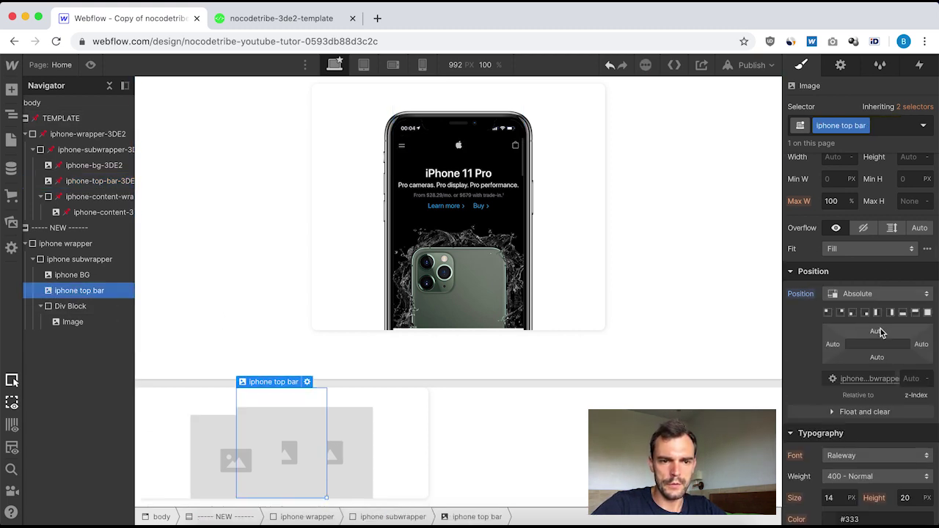
pyautogui.click(877, 332)
pyautogui.moveTo(879, 334); pyautogui.dragTo(906, 352)
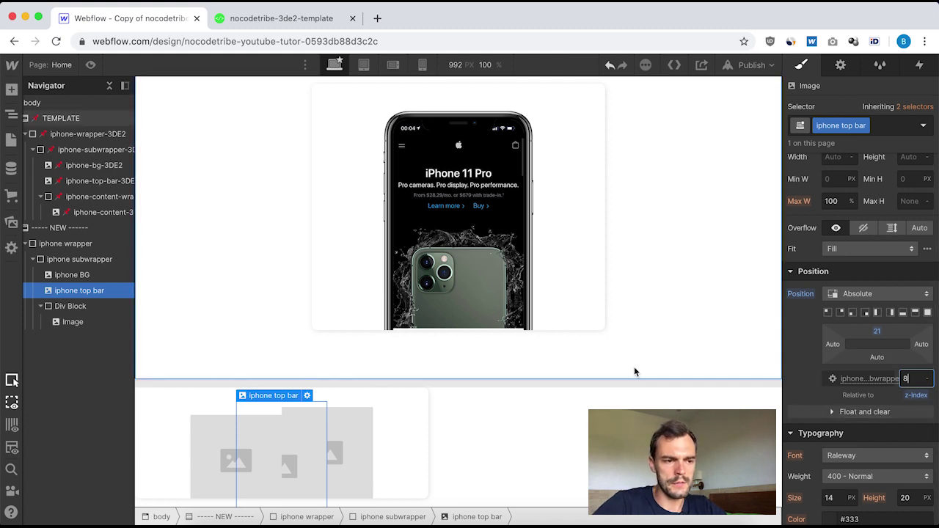
# - Inspect the placement of iphone BG and iphone top bar, and review the template top bar's remaining styles
pyautogui.scroll(-2, 322, 395)
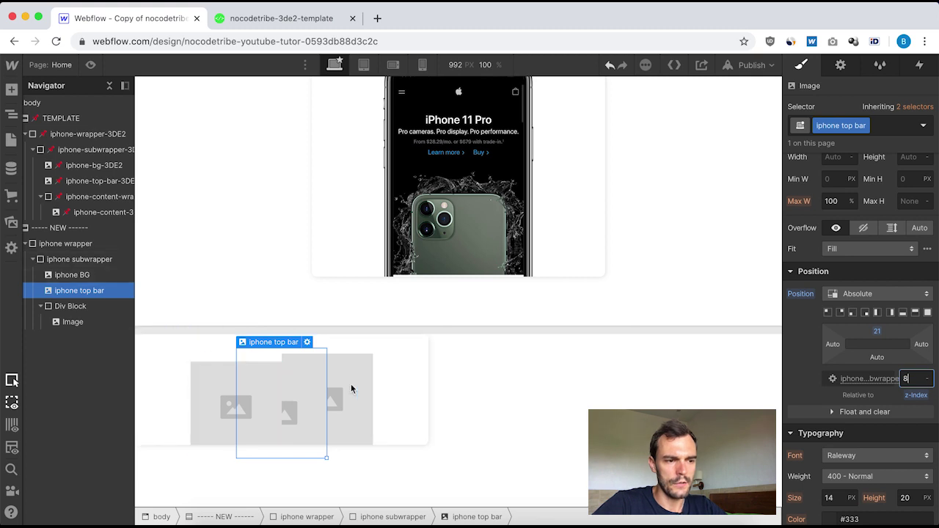
pyautogui.click(220, 405)
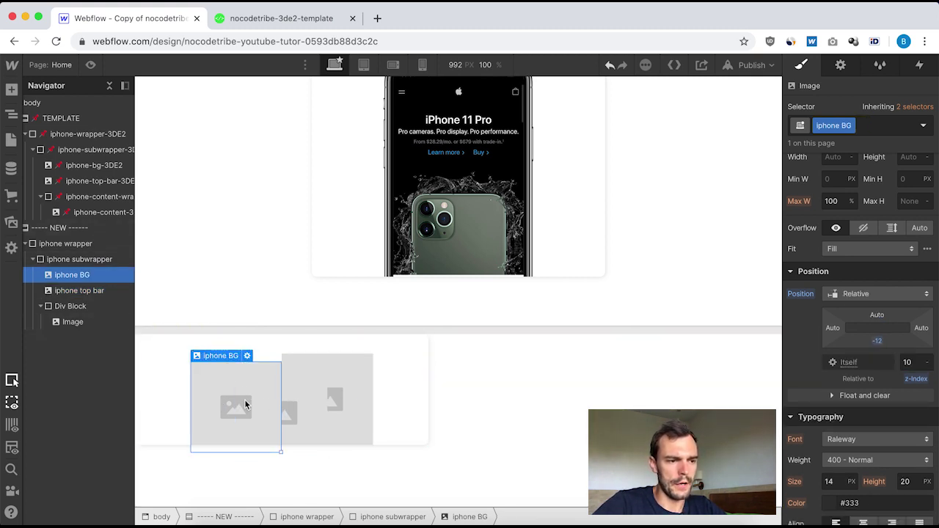
pyautogui.click(295, 393)
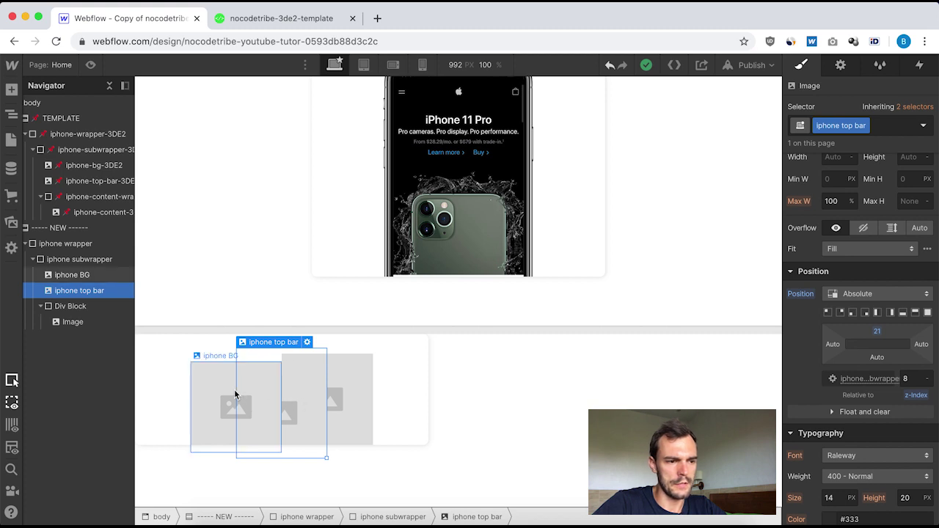
pyautogui.click(86, 182)
pyautogui.scroll(-6, 875, 403)
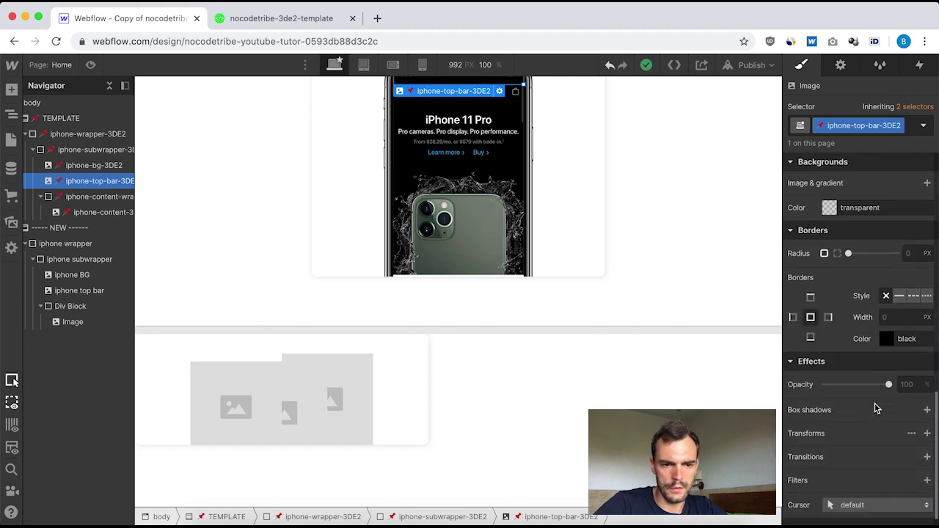
pyautogui.scroll(10, 875, 403)
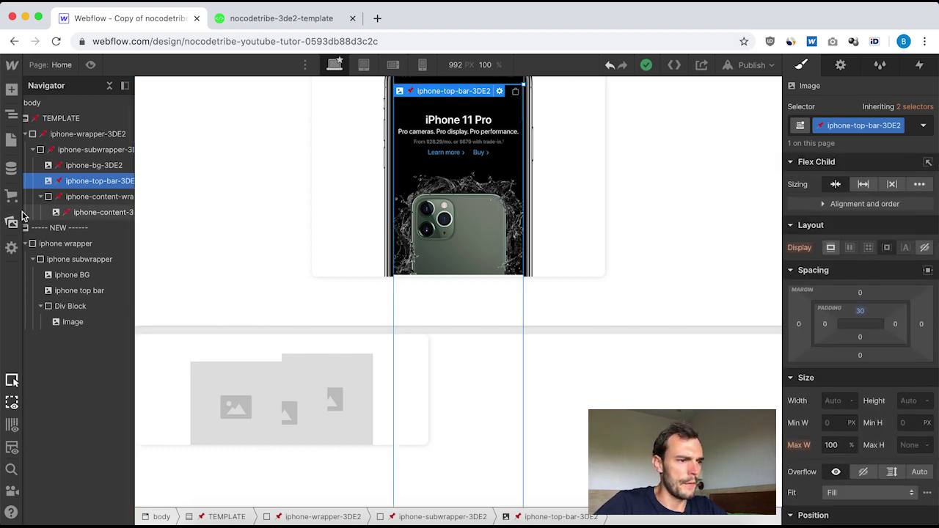
# - Give the div block in the iphone subwrapper a new class named "iphone content wrapper", following the template's structure
pyautogui.click(89, 198)
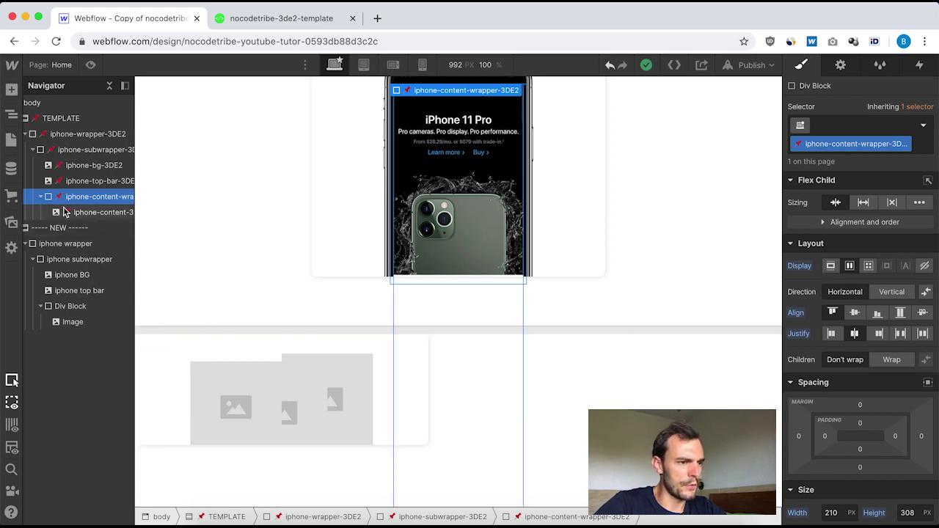
pyautogui.hscroll(2, 96, 220)
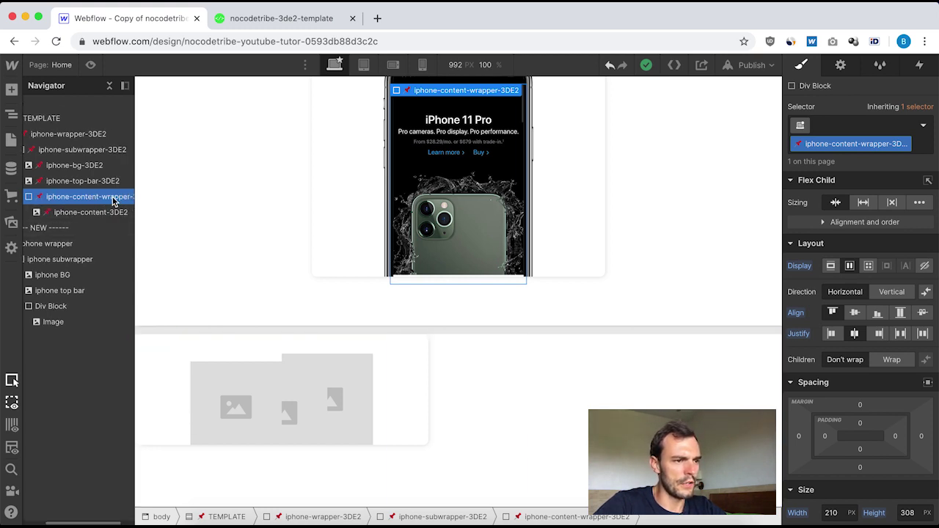
pyautogui.hscroll(-2, 81, 257)
pyautogui.click(76, 308)
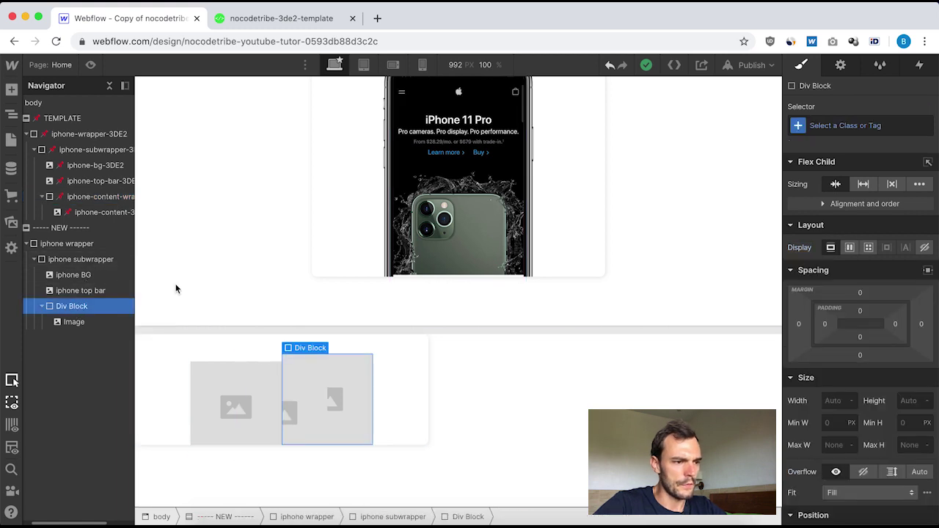
pyautogui.click(840, 126)
pyautogui.write('ip')
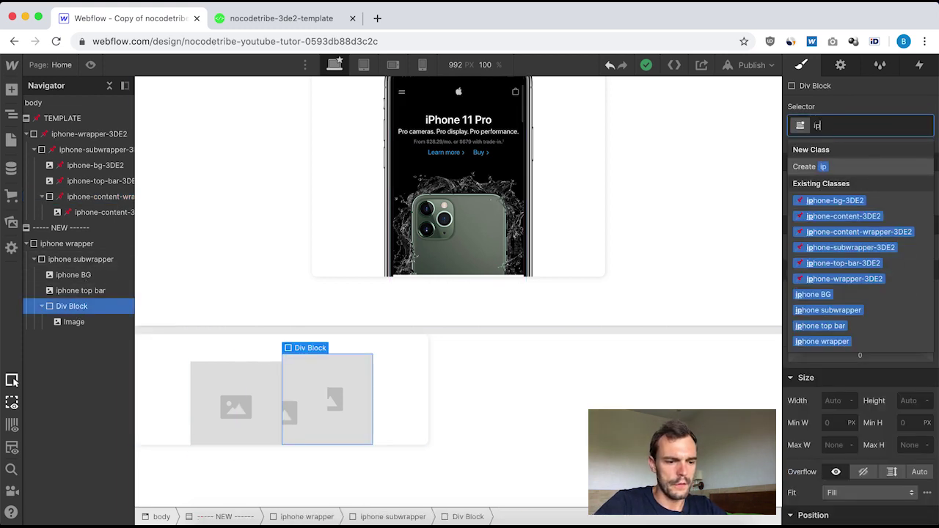
pyautogui.write('hone content wrapper')
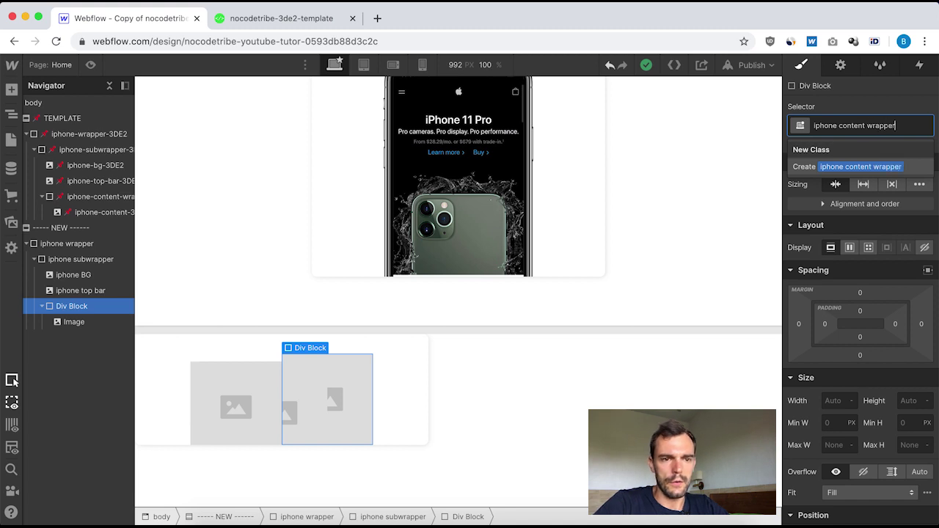
pyautogui.press('Return')
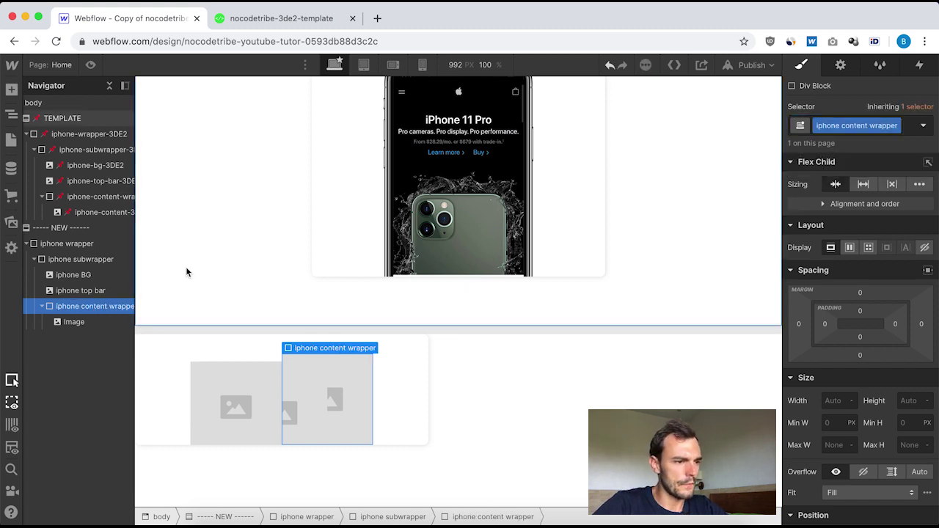
# - Match iphone content wrapper's layout to the template: horizontal flex, aligned to the start and justified to the center
pyautogui.click(95, 197)
pyautogui.scroll(-2, 904, 268)
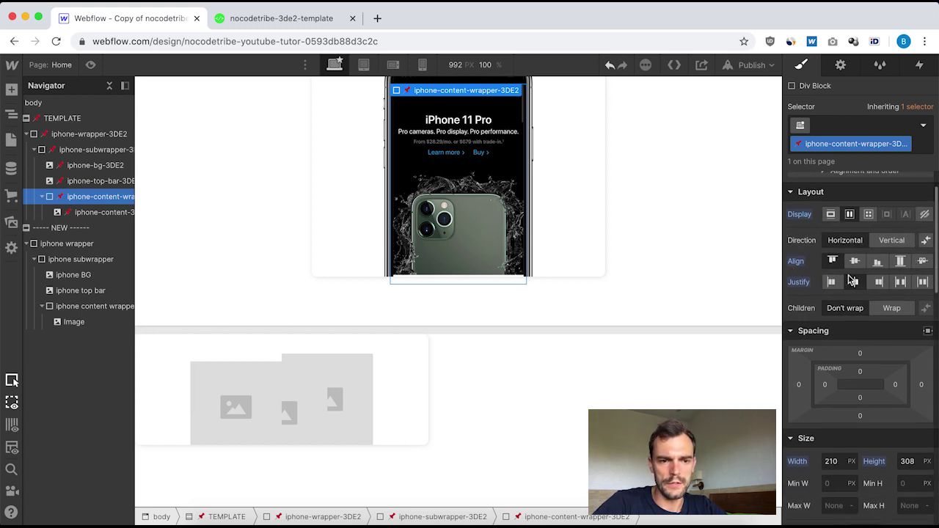
pyautogui.click(84, 304)
pyautogui.click(850, 196)
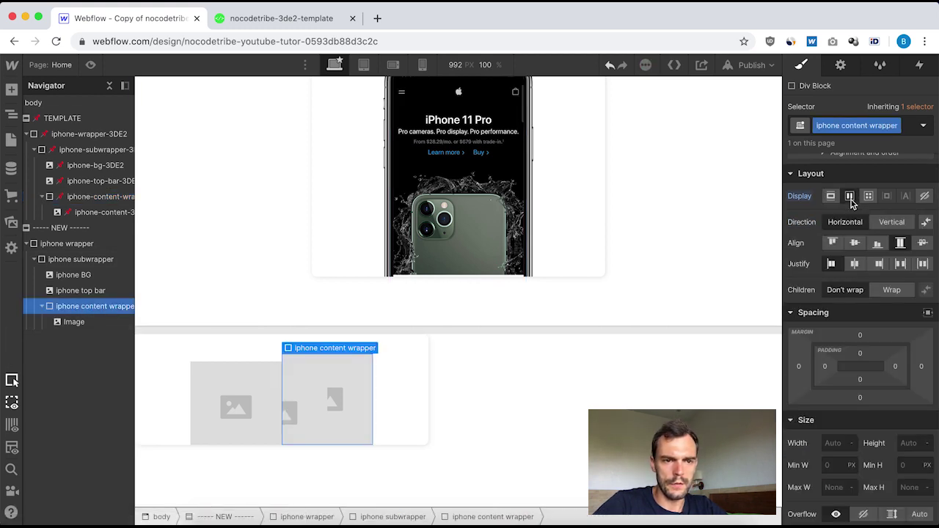
pyautogui.click(834, 243)
pyautogui.click(856, 266)
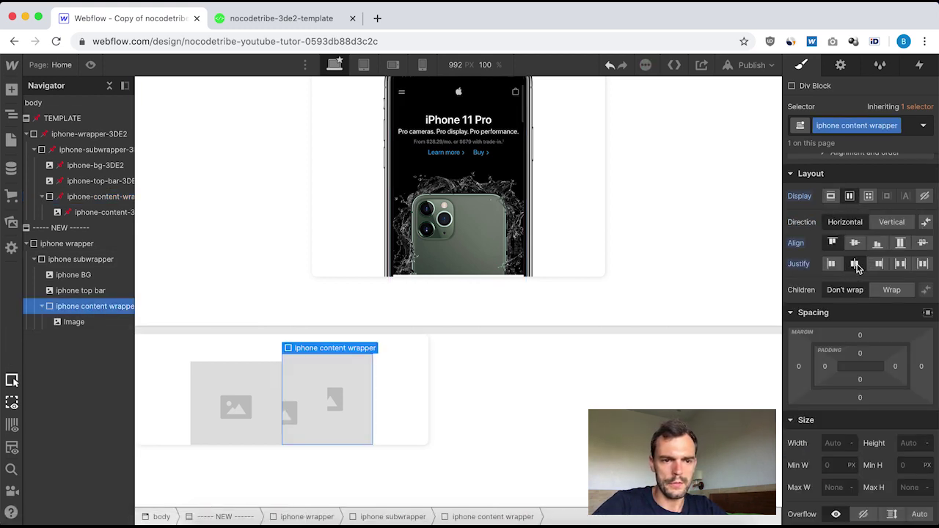
# - Set iphone content wrapper's width to 210 px and height to 308 px, as on the template content wrapper
pyautogui.click(81, 197)
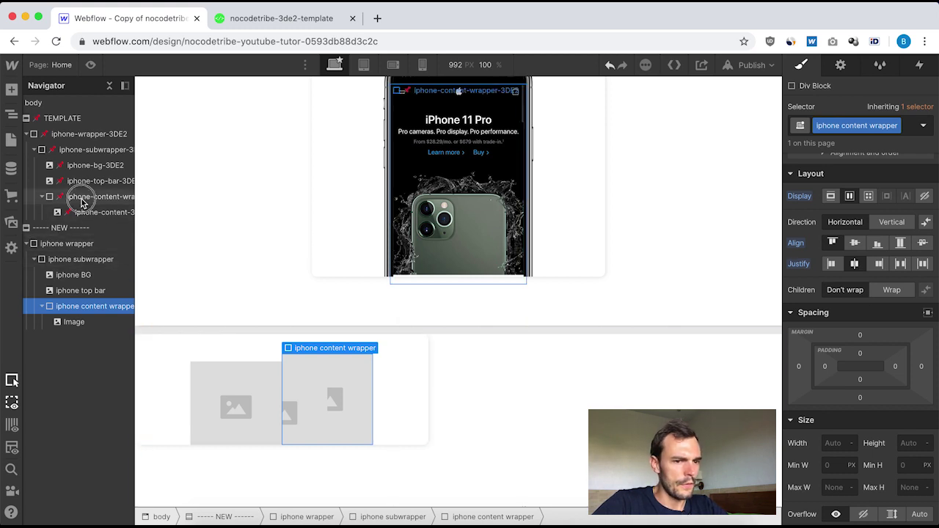
pyautogui.scroll(-3, 840, 352)
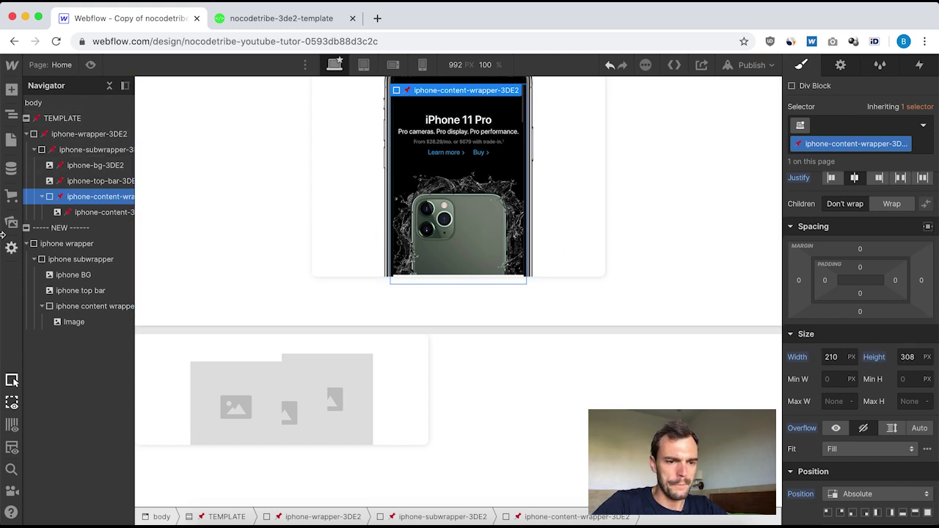
pyautogui.click(83, 309)
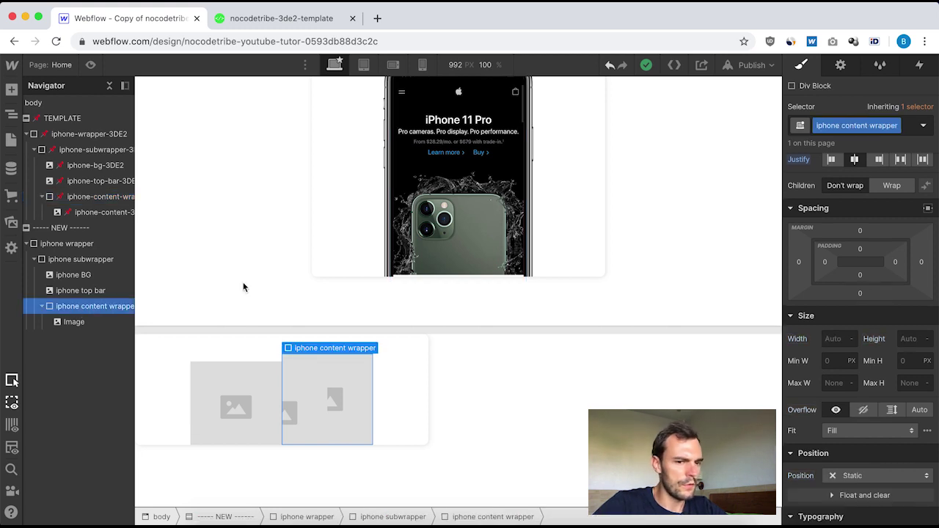
pyautogui.click(841, 340)
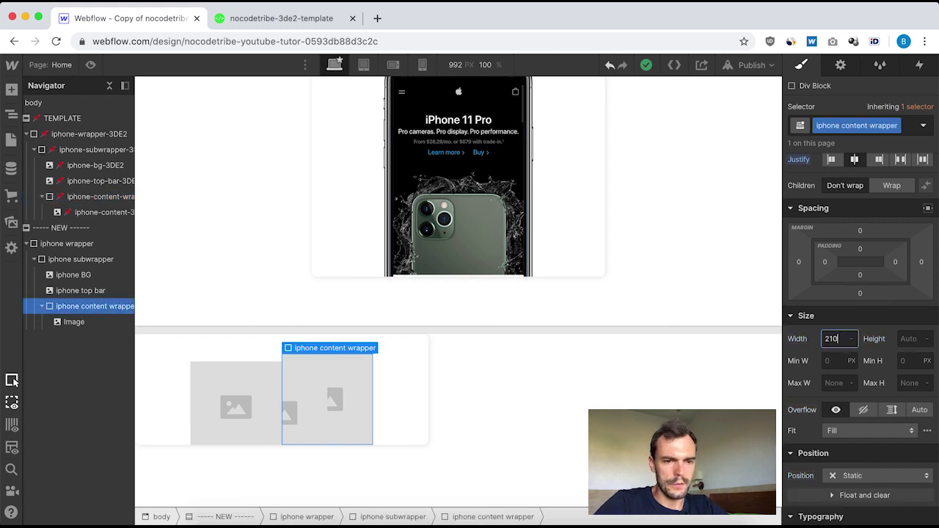
pyautogui.click(913, 339)
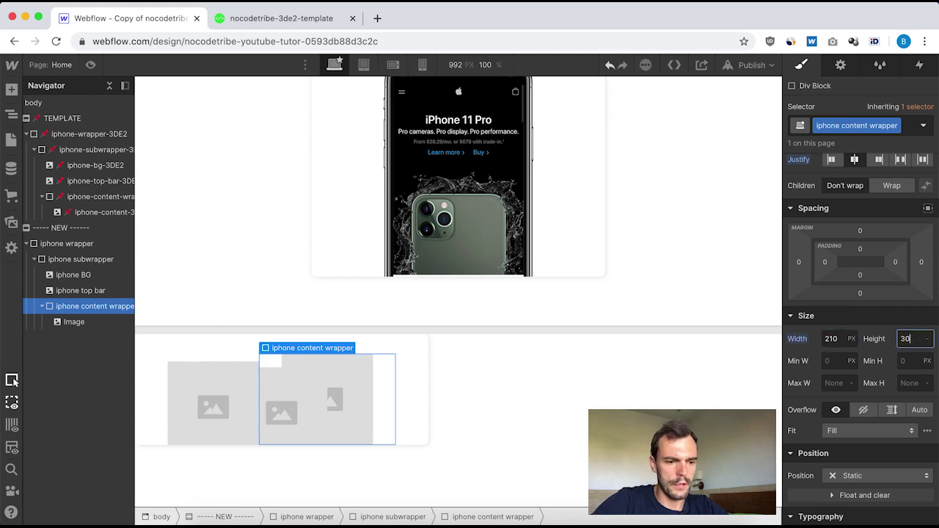
pyautogui.write('308')
pyautogui.press('Return')
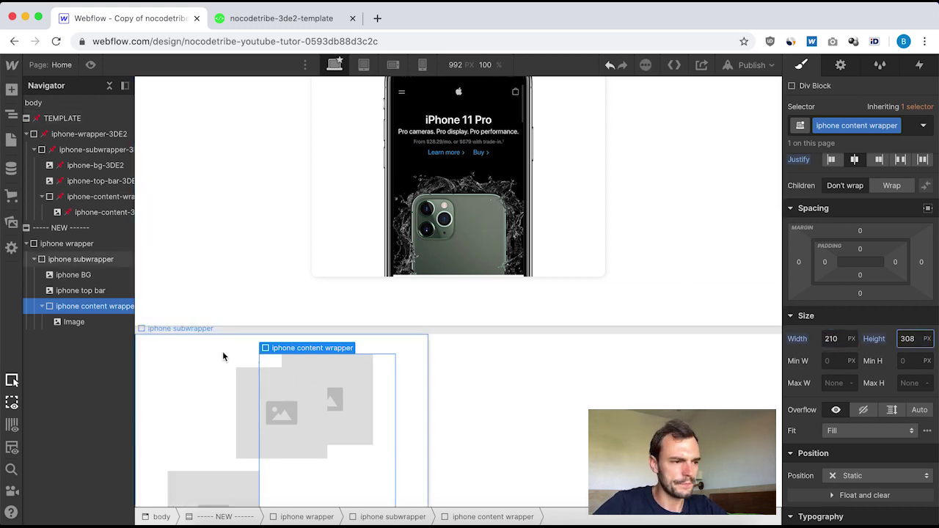
# - Hide the overflow of iphone content wrapper, as on the template's content wrapper
pyautogui.click(88, 197)
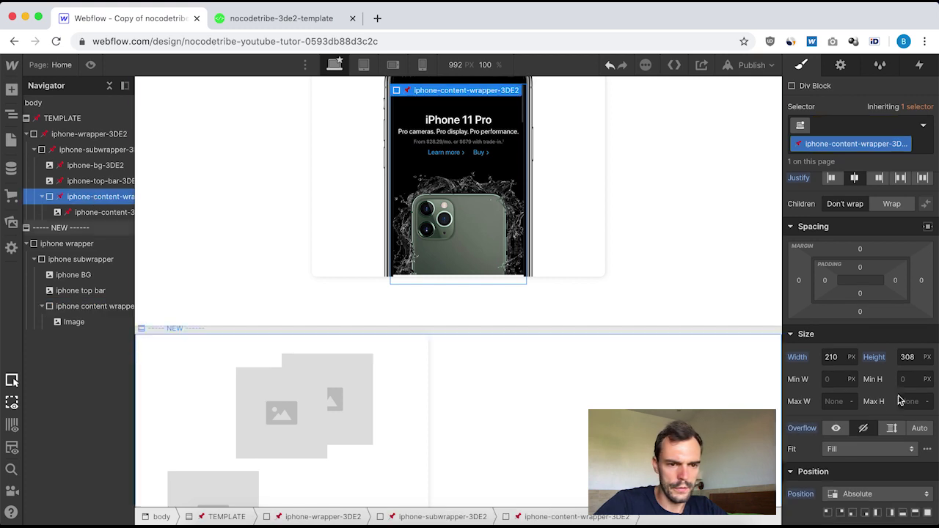
pyautogui.scroll(-2, 884, 426)
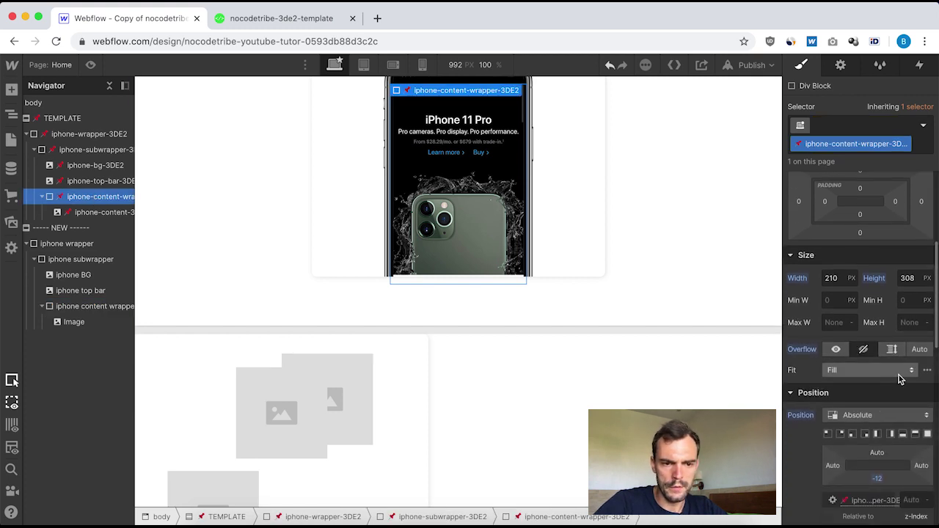
pyautogui.scroll(-1, 899, 375)
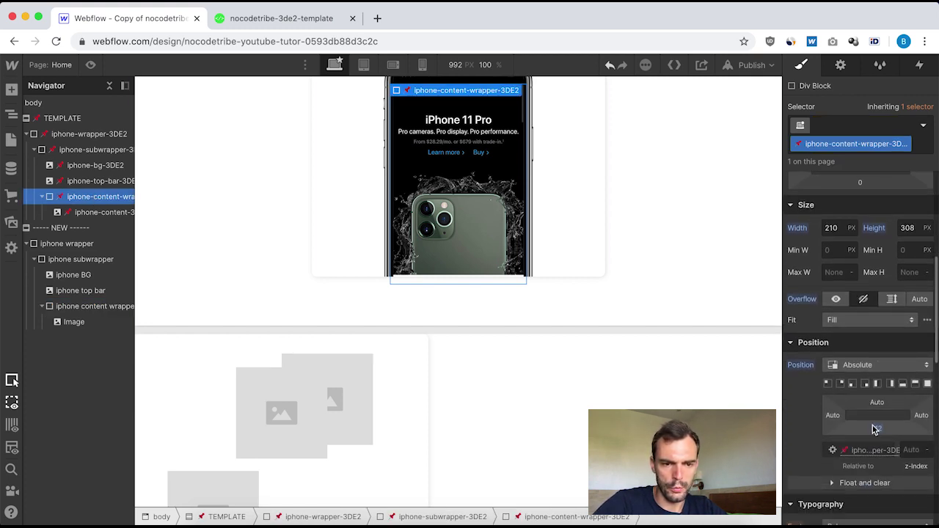
pyautogui.click(75, 312)
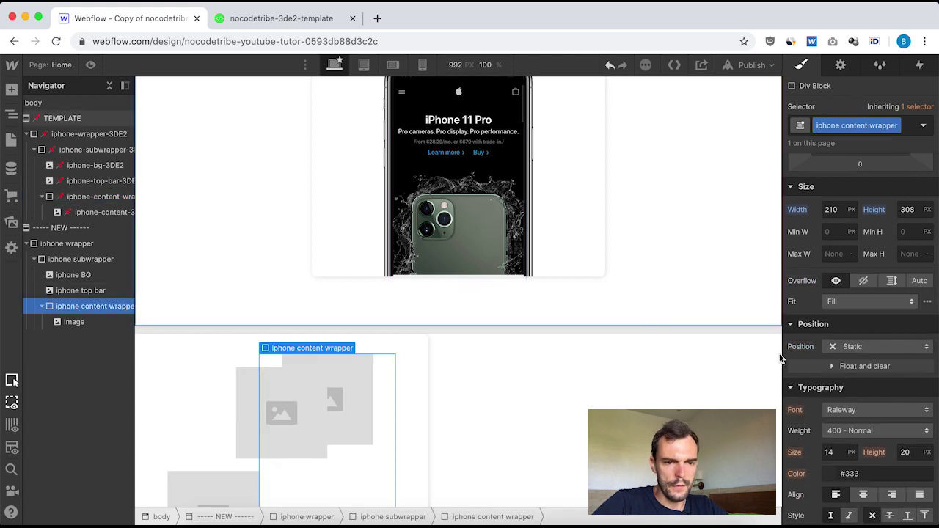
pyautogui.click(864, 281)
# - Position iphone content wrapper absolutely with a bottom offset of -12 px
pyautogui.click(879, 348)
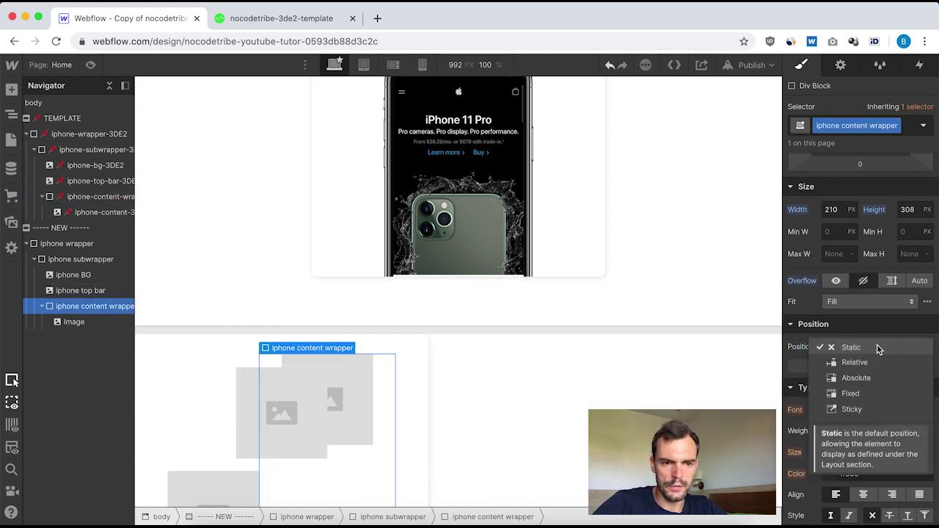
pyautogui.click(866, 378)
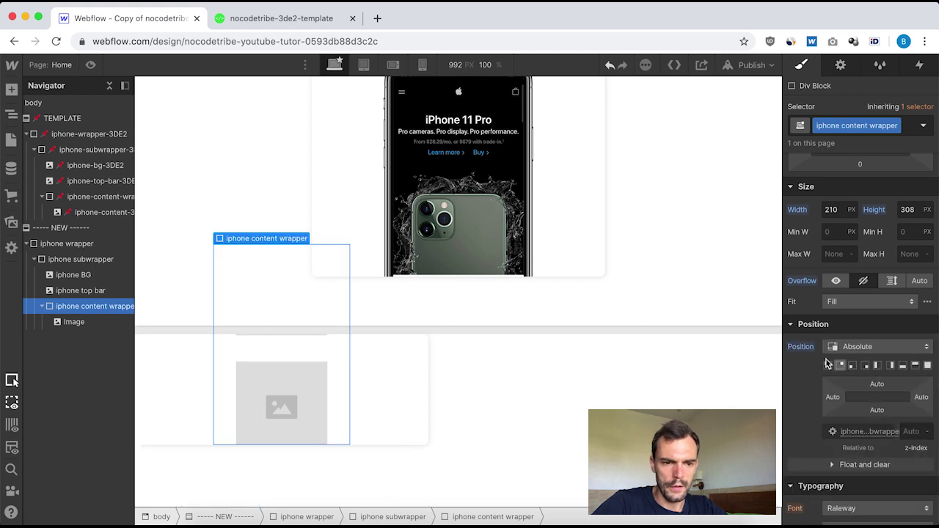
pyautogui.click(877, 410)
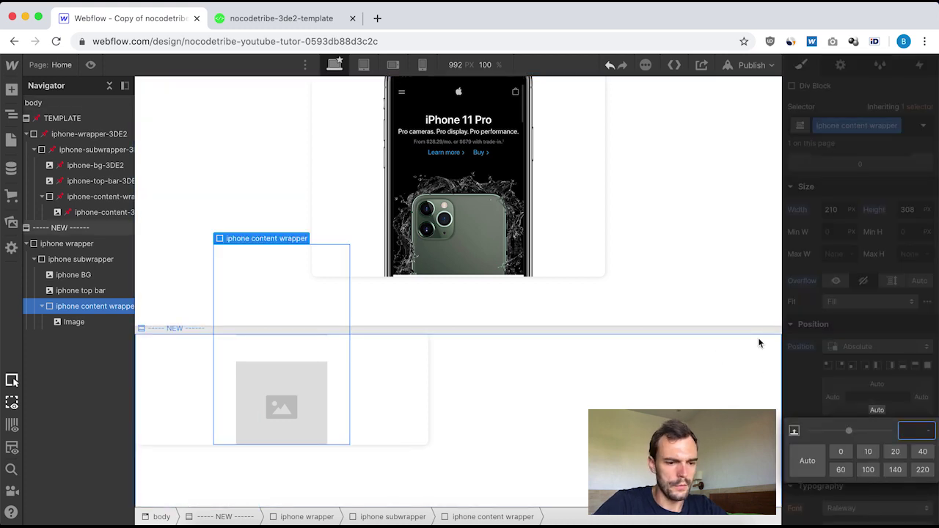
pyautogui.write('-12')
pyautogui.press('Return')
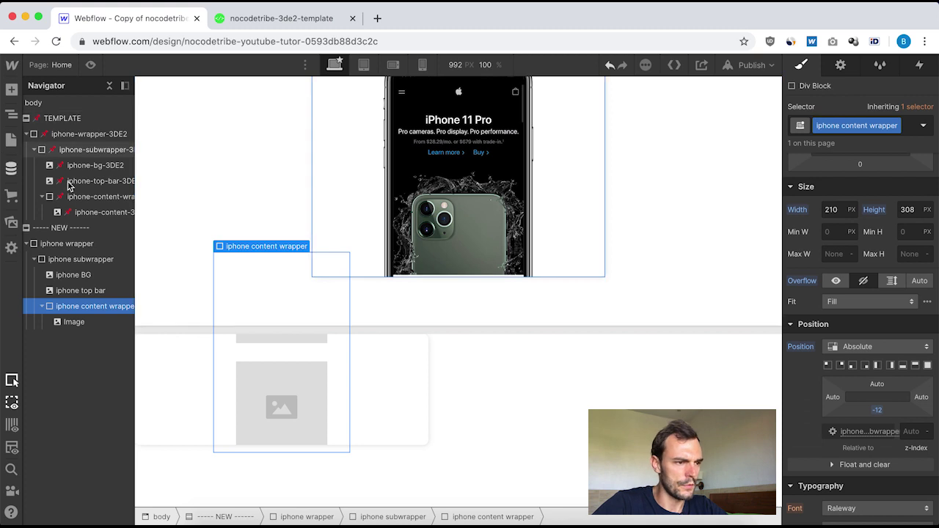
# - Give the image inside iphone content wrapper a new class named "iphone content", following the template's structure
pyautogui.click(102, 197)
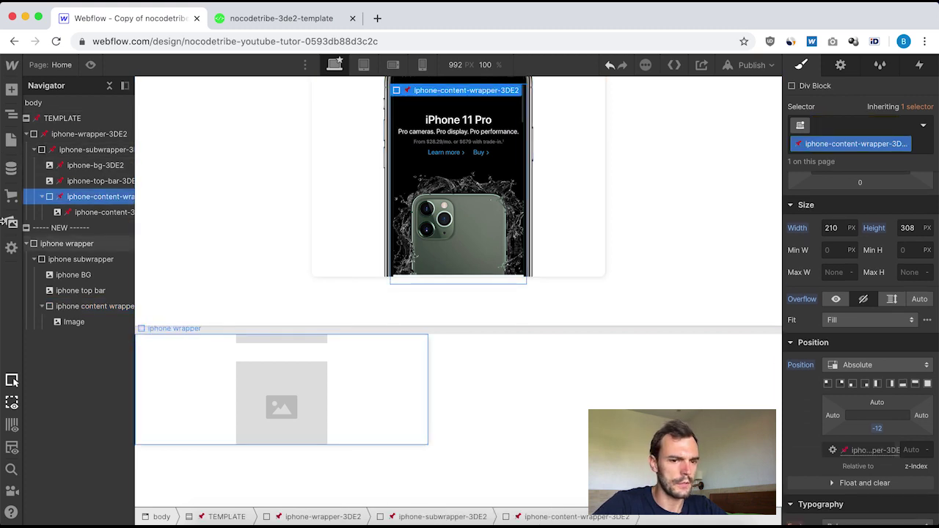
pyautogui.scroll(-5, 851, 367)
pyautogui.scroll(-4, 862, 370)
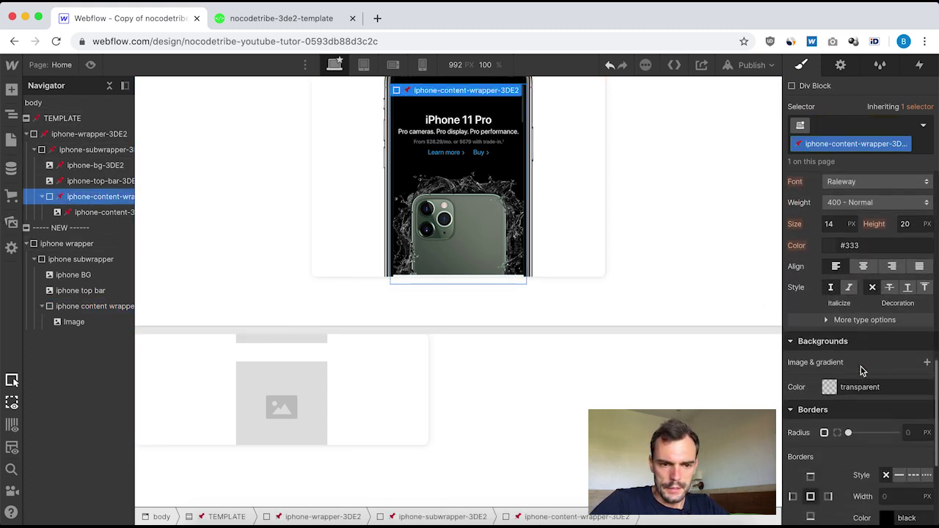
pyautogui.scroll(8, 862, 371)
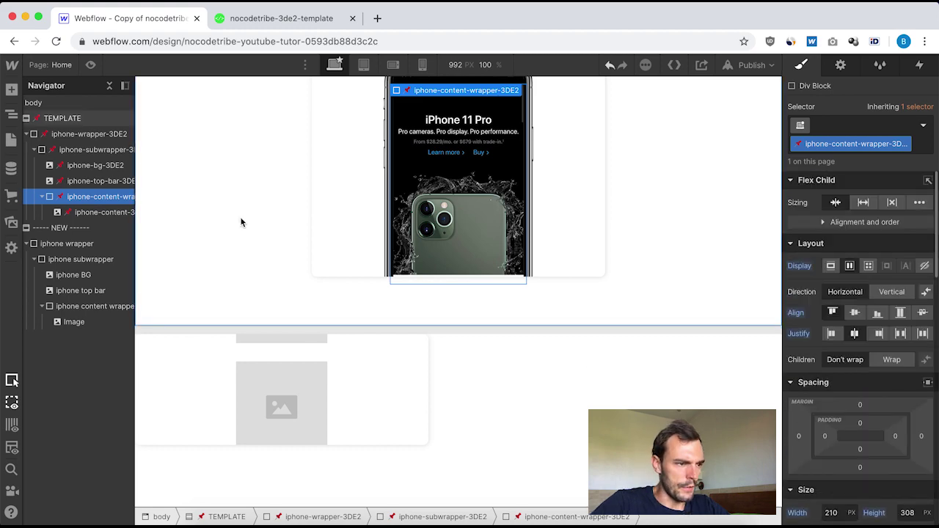
pyautogui.click(92, 213)
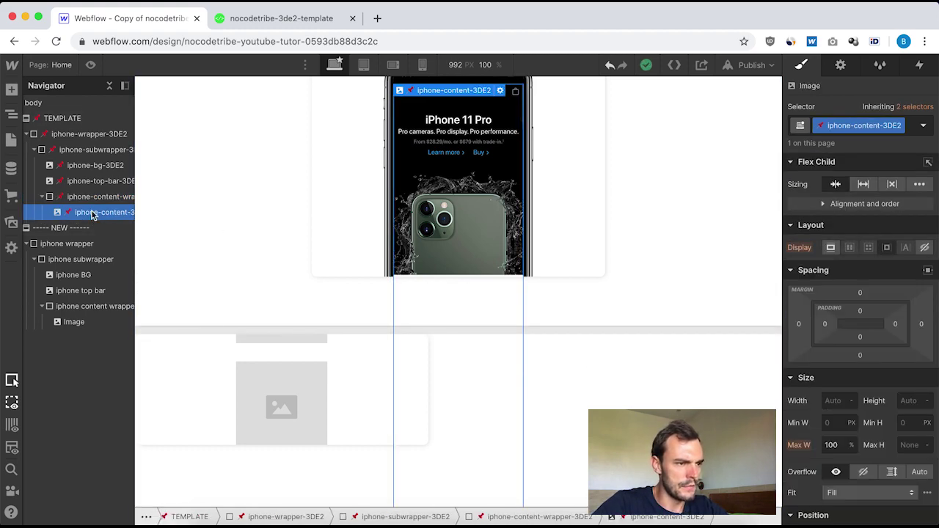
pyautogui.scroll(-5, 863, 282)
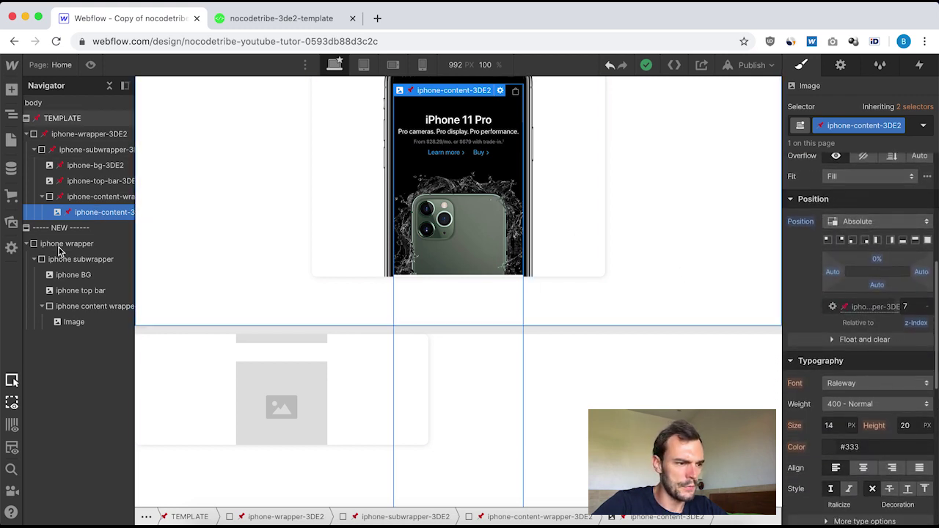
pyautogui.click(75, 323)
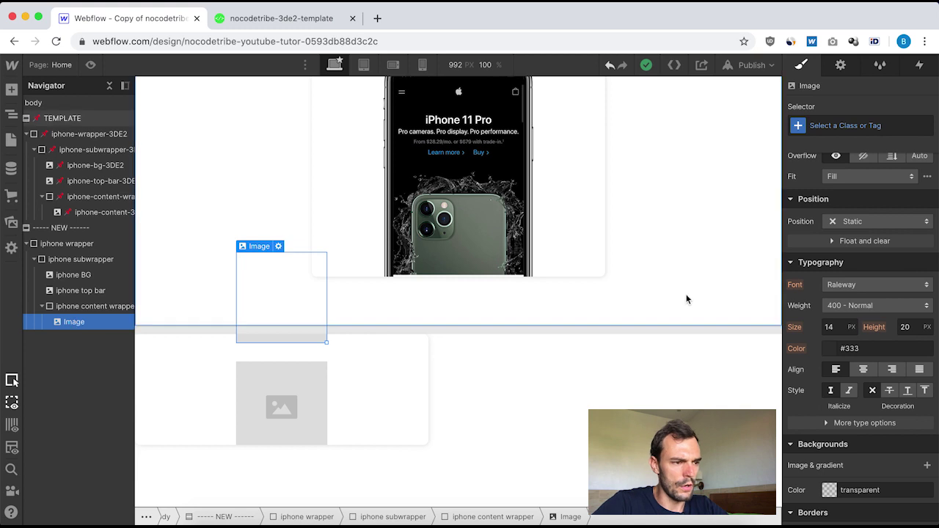
pyautogui.click(846, 125)
pyautogui.write('i')
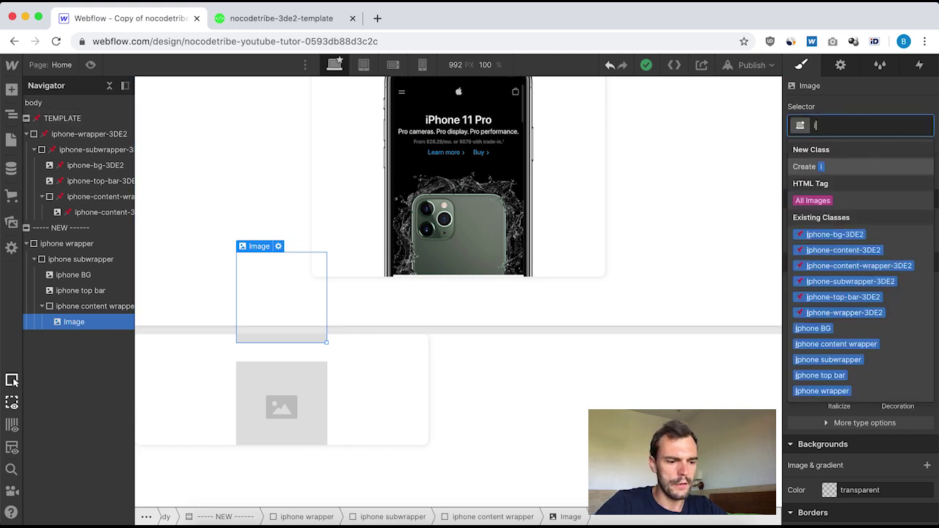
pyautogui.write('phone content')
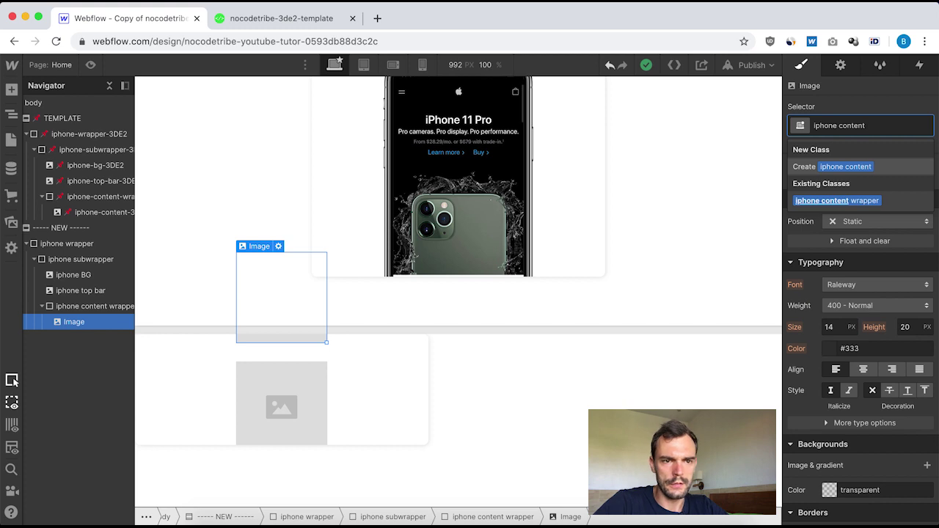
pyautogui.press('Return')
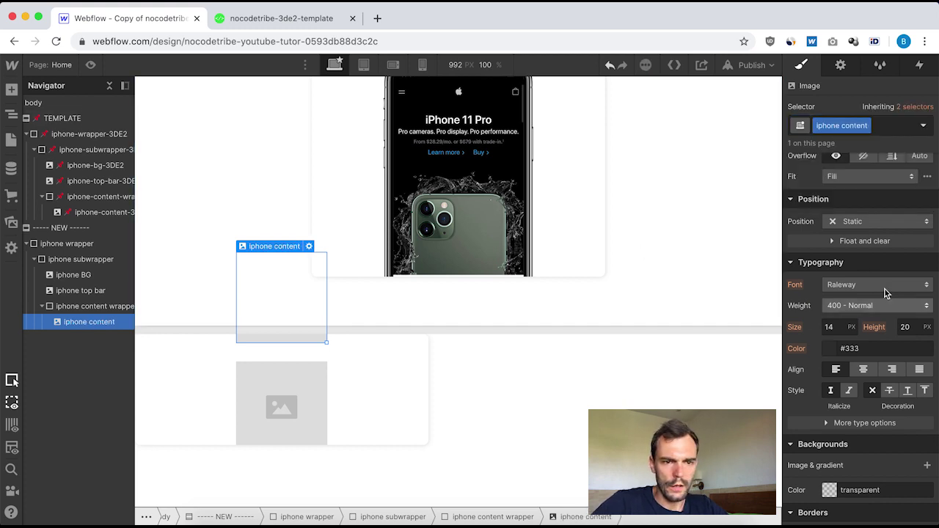
# - Set the iphone content image's position to absolute
pyautogui.scroll(4, 886, 293)
pyautogui.scroll(-5, 886, 294)
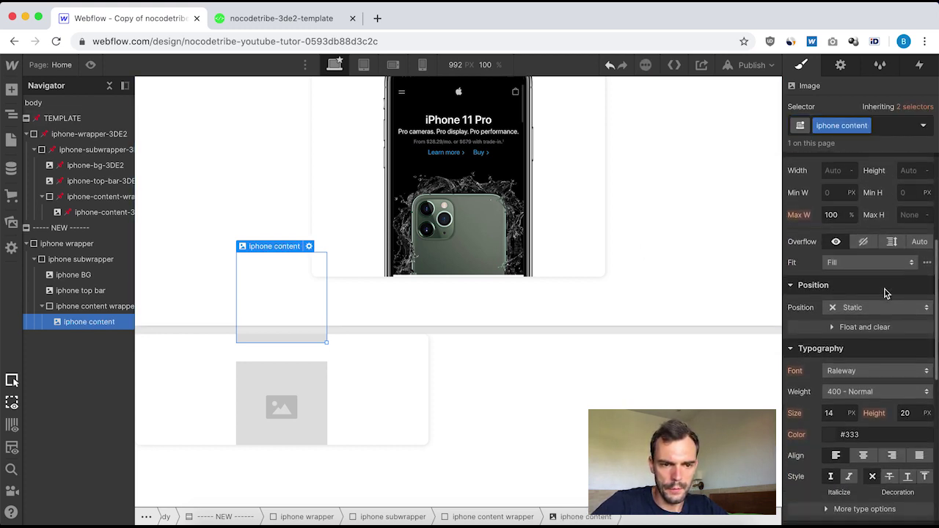
pyautogui.scroll(3, 886, 294)
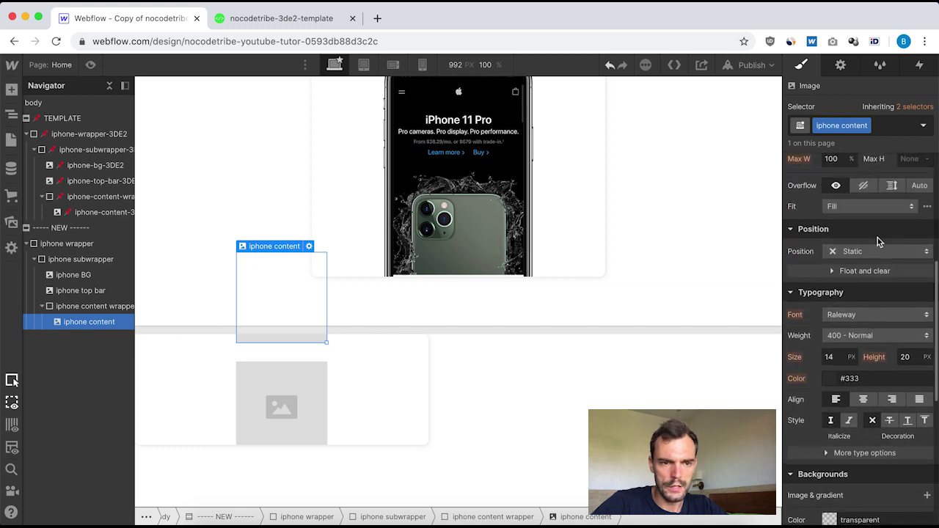
pyautogui.click(891, 252)
pyautogui.click(866, 283)
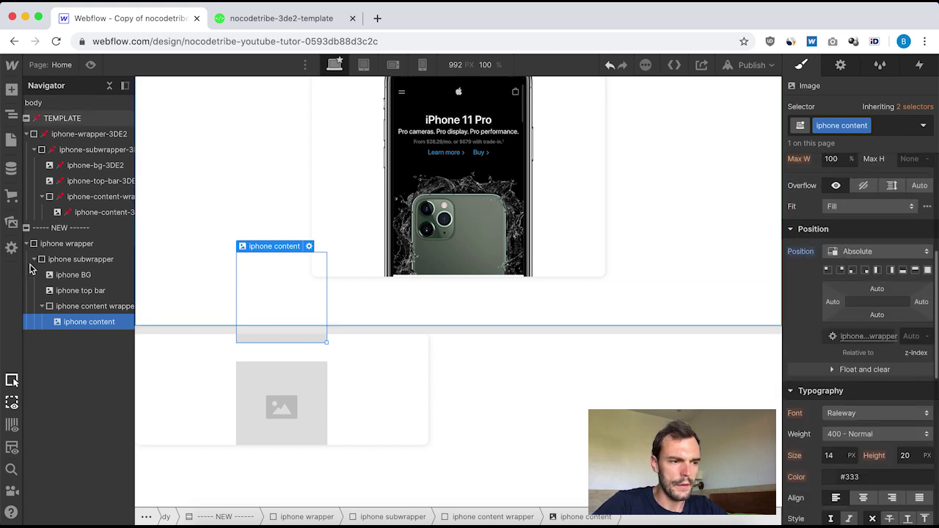
# - Give iphone content a top offset of 0 and a z-index of 7, and check the template image's remaining styles
pyautogui.click(91, 212)
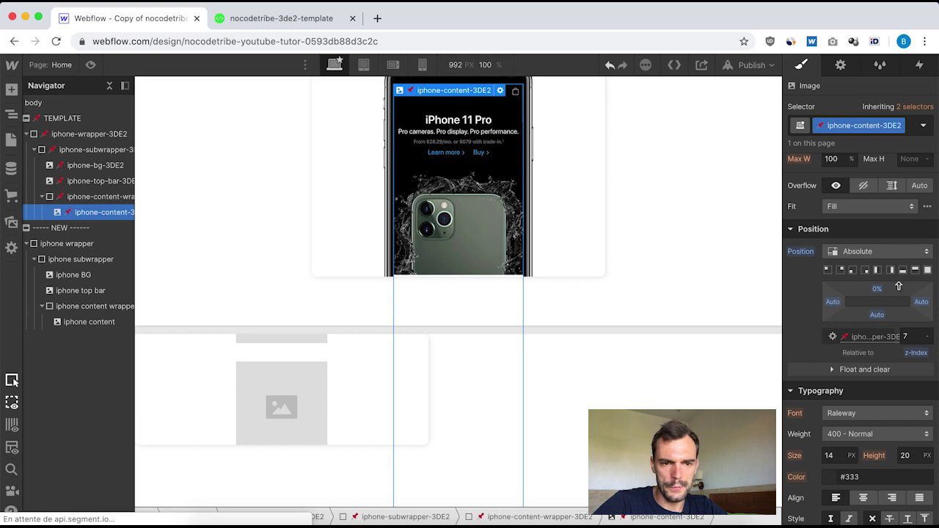
pyautogui.moveTo(876, 292); pyautogui.dragTo(877, 293)
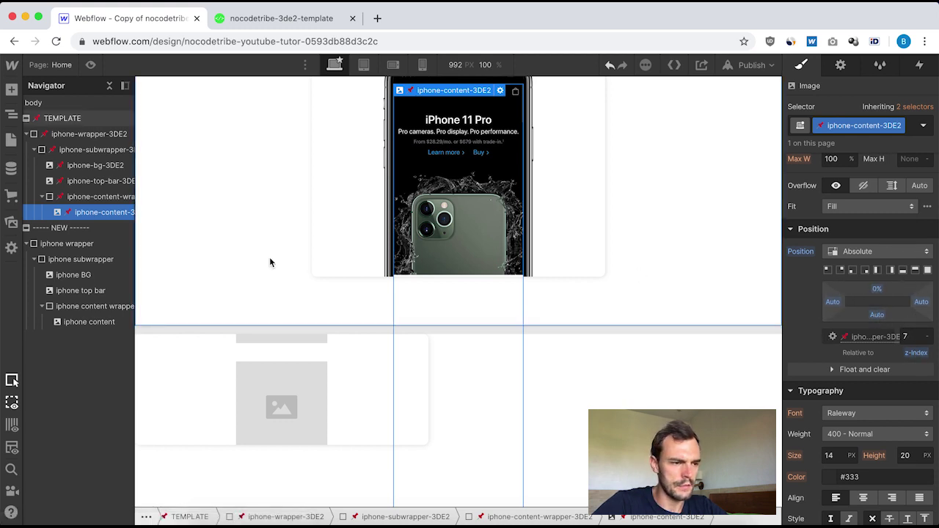
pyautogui.click(83, 323)
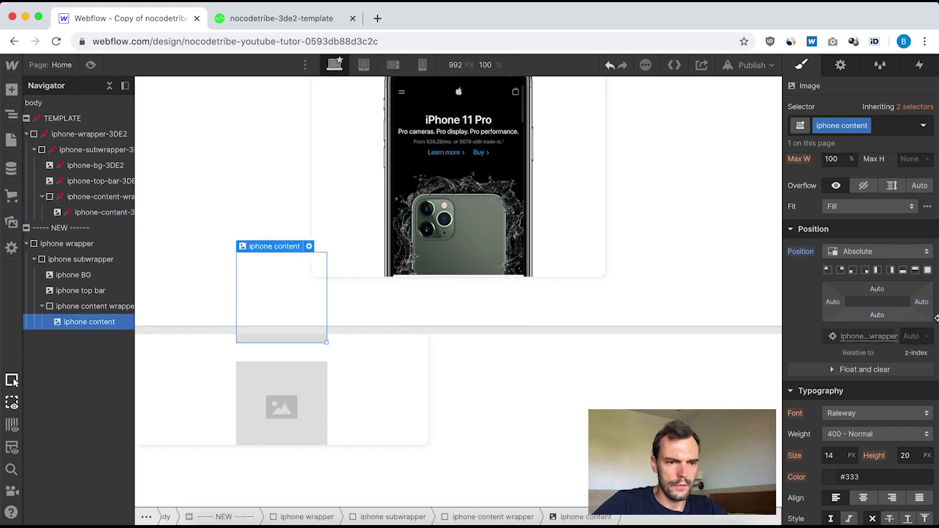
pyautogui.click(877, 290)
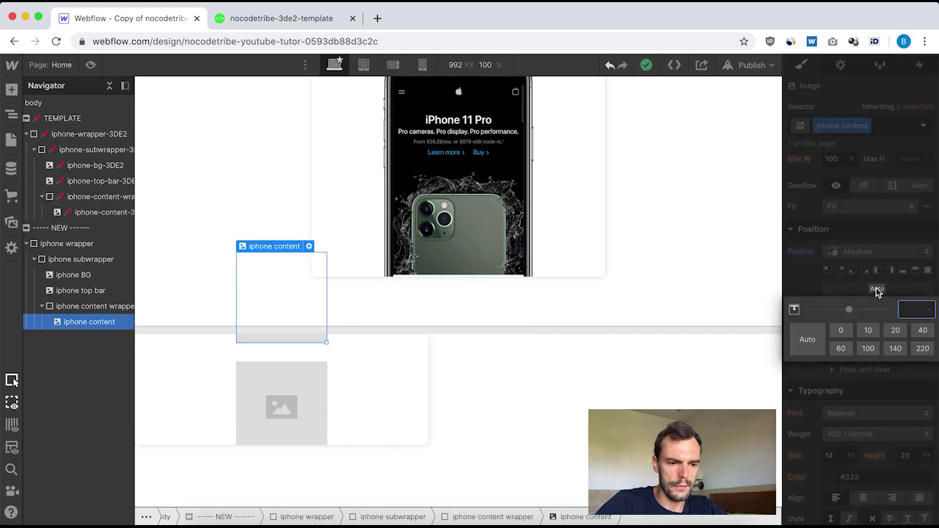
pyautogui.write('0')
pyautogui.press('Return')
pyautogui.click(916, 336)
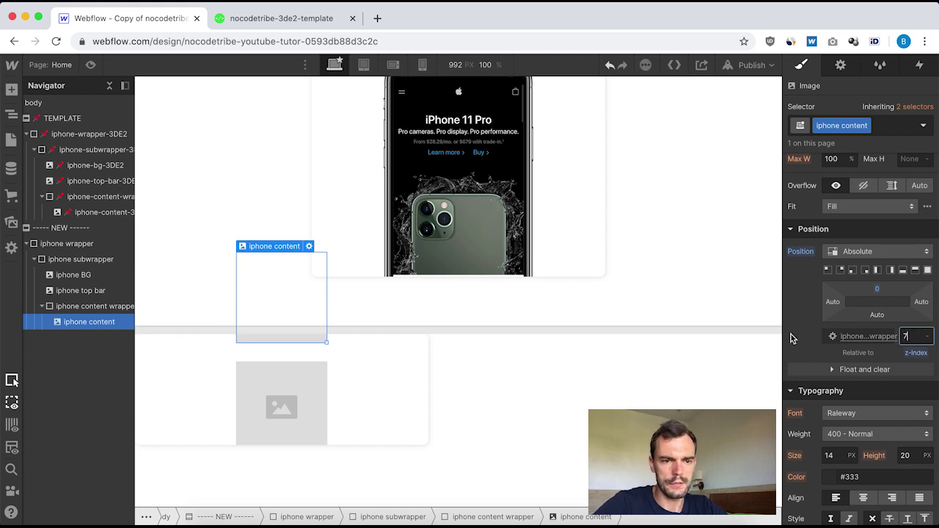
pyautogui.click(103, 213)
pyautogui.scroll(-5, 849, 350)
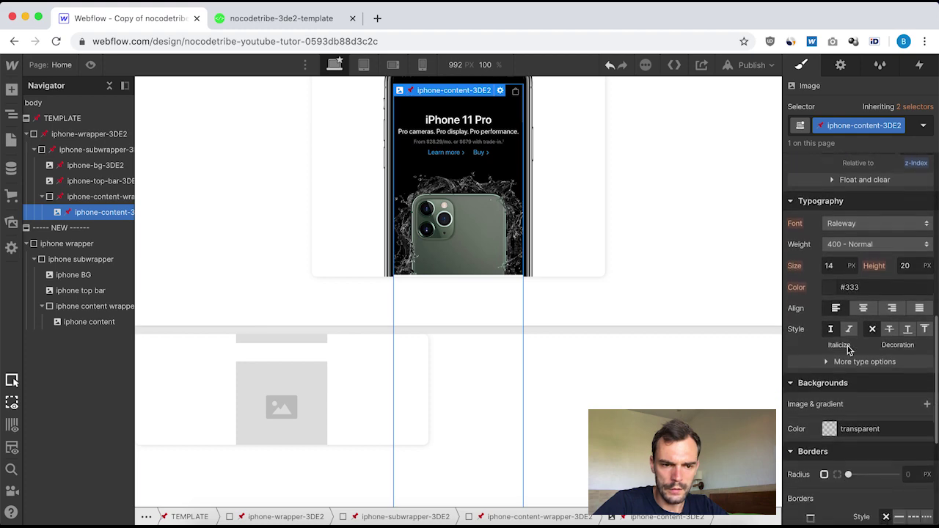
pyautogui.scroll(10, 849, 351)
pyautogui.scroll(-3, 849, 351)
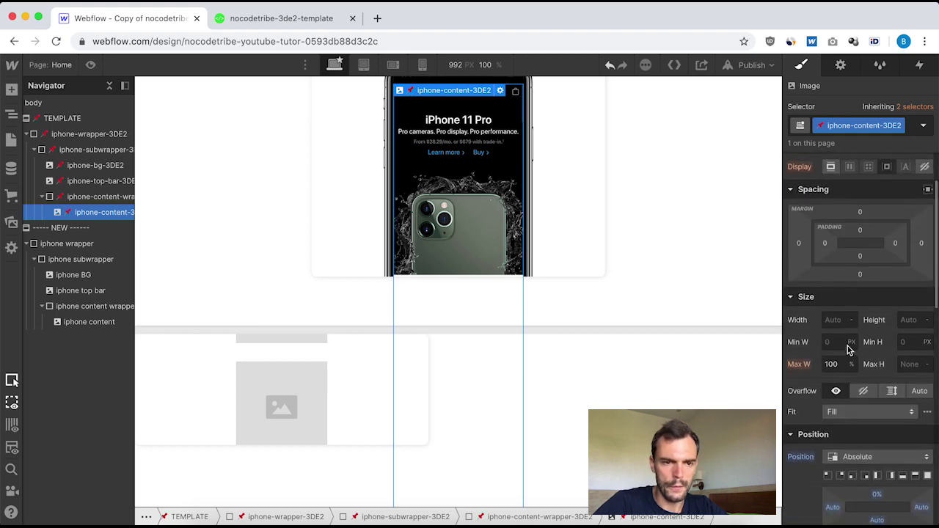
pyautogui.click(91, 323)
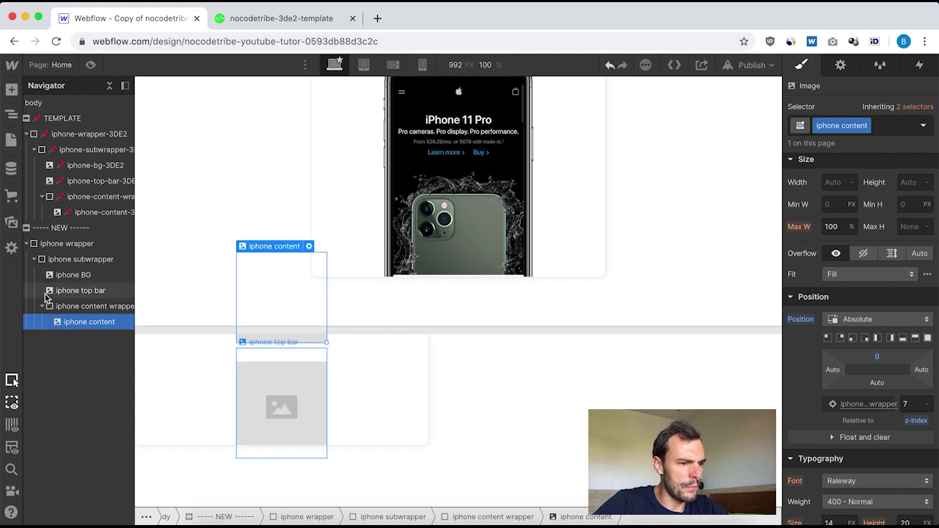
# - Use iphone-bg.png from the assets as the iphone BG image and mark it as HiDPI
pyautogui.click(75, 280)
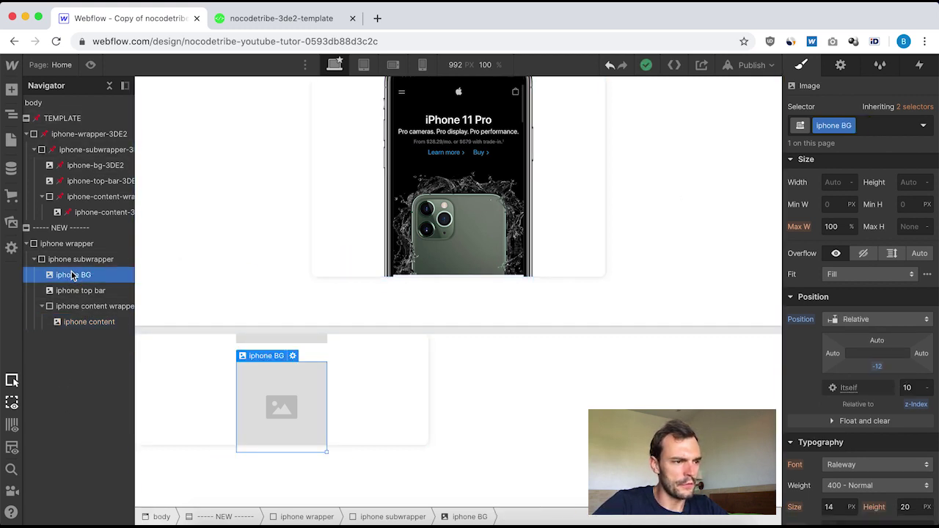
pyautogui.click(841, 65)
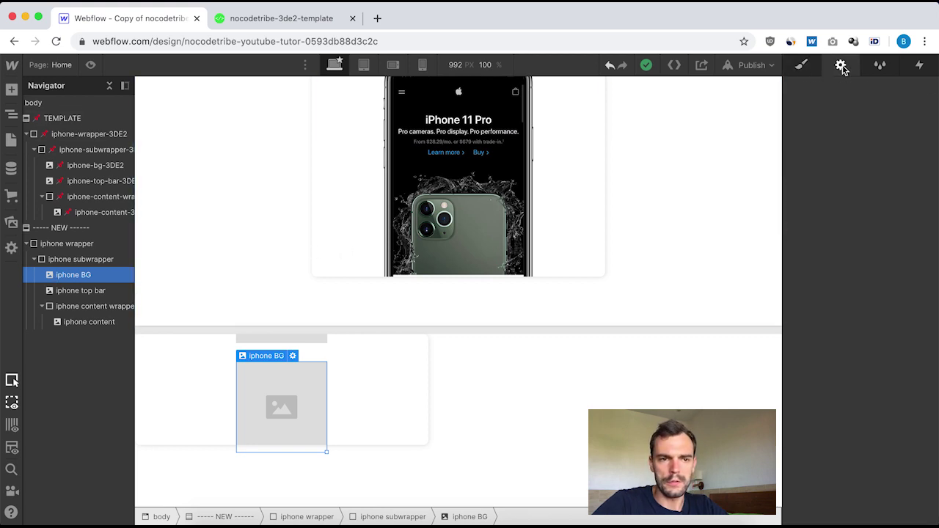
pyautogui.click(855, 156)
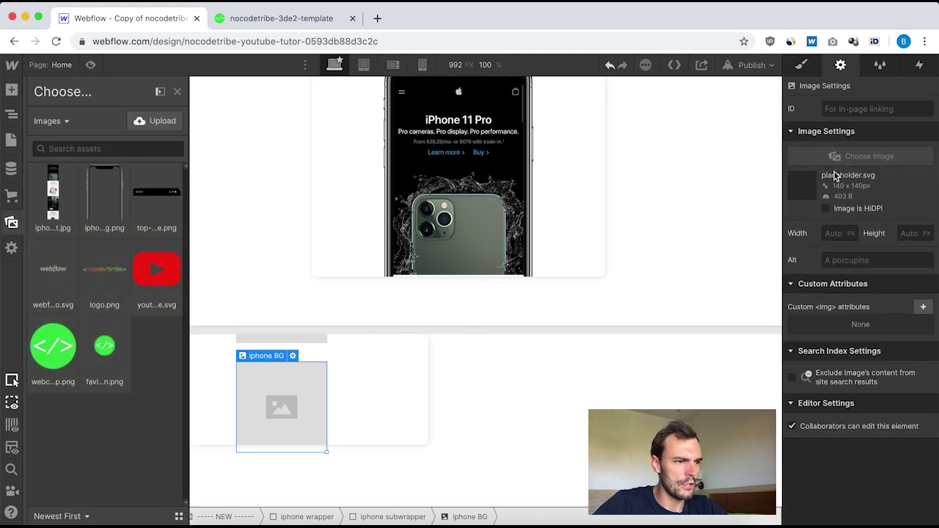
pyautogui.click(156, 193)
pyautogui.click(106, 194)
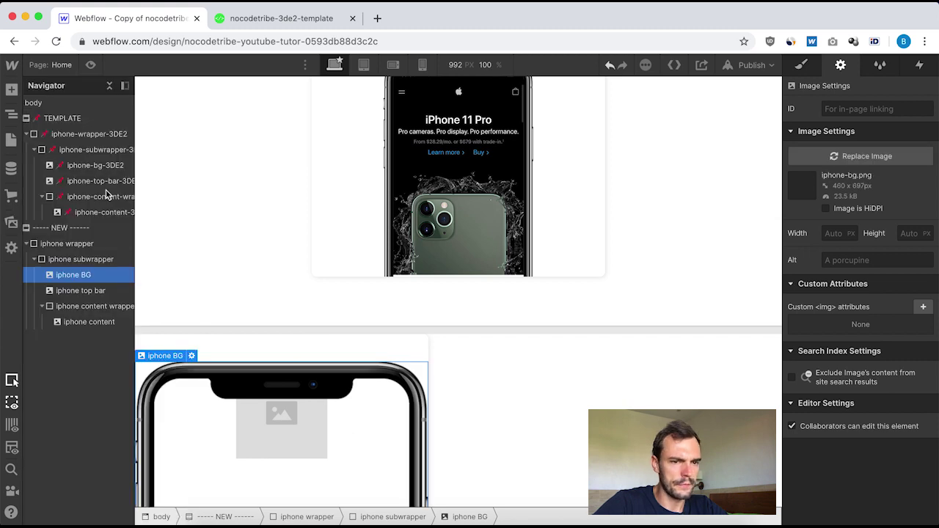
pyautogui.click(828, 210)
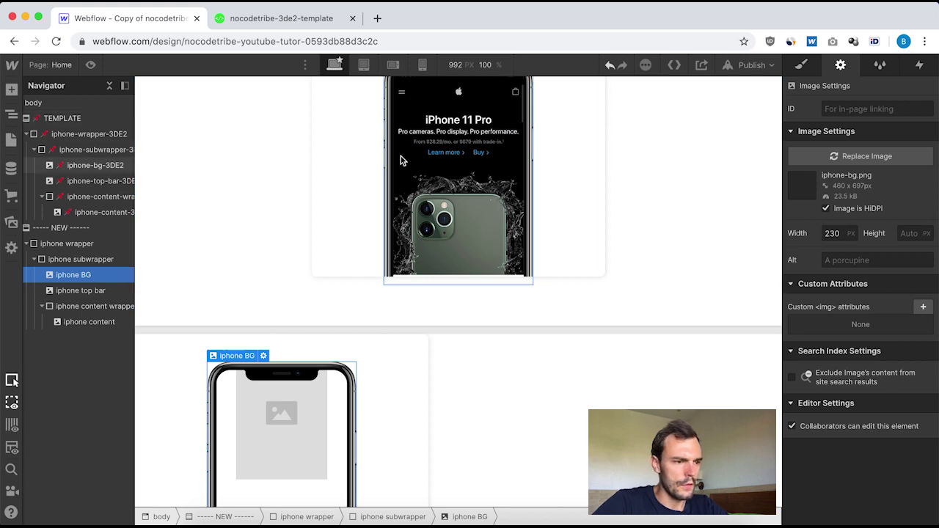
# - Replace the iphone top bar placeholder with top-bar-iphone.png from the assets
pyautogui.click(70, 293)
pyautogui.click(881, 157)
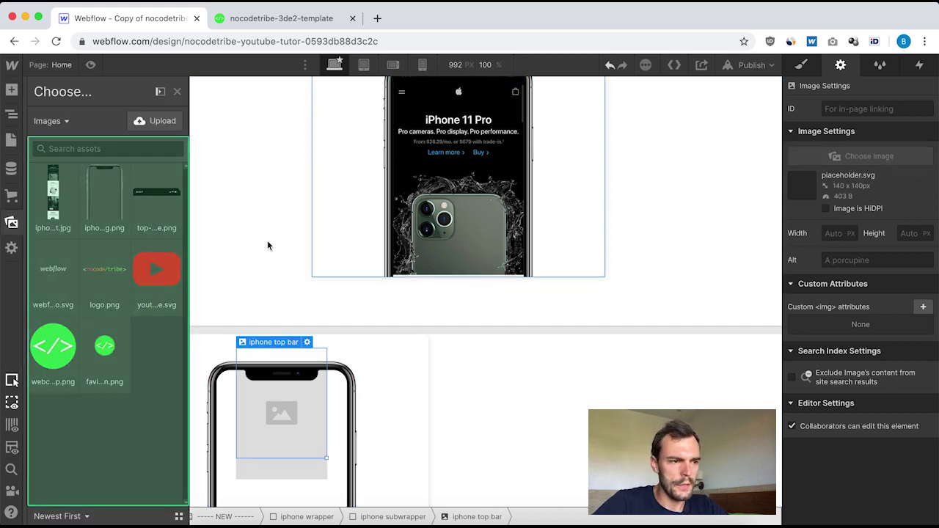
pyautogui.click(156, 195)
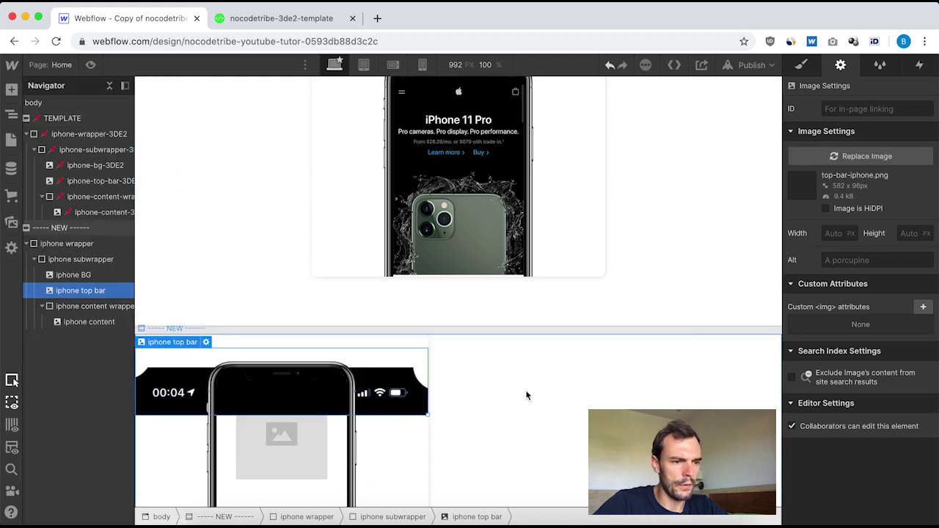
# - Mark the iphone top bar image as HiDPI and set its width to 201 px, matching the template's top bar
pyautogui.click(827, 210)
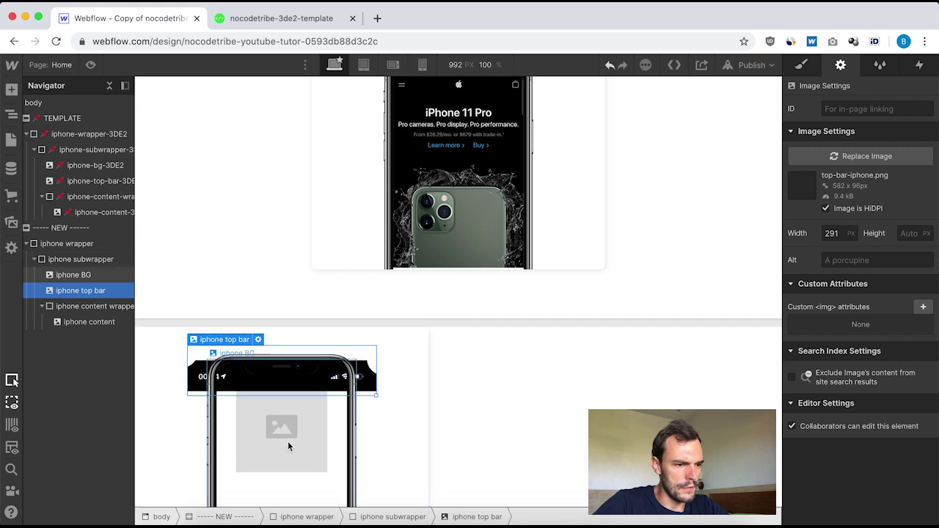
pyautogui.scroll(-2, 288, 441)
pyautogui.scroll(4, 288, 441)
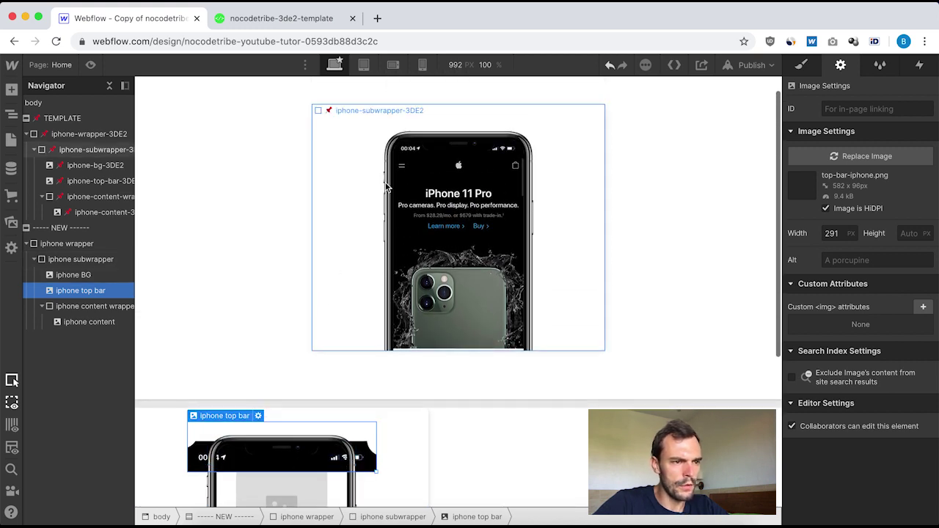
pyautogui.click(77, 183)
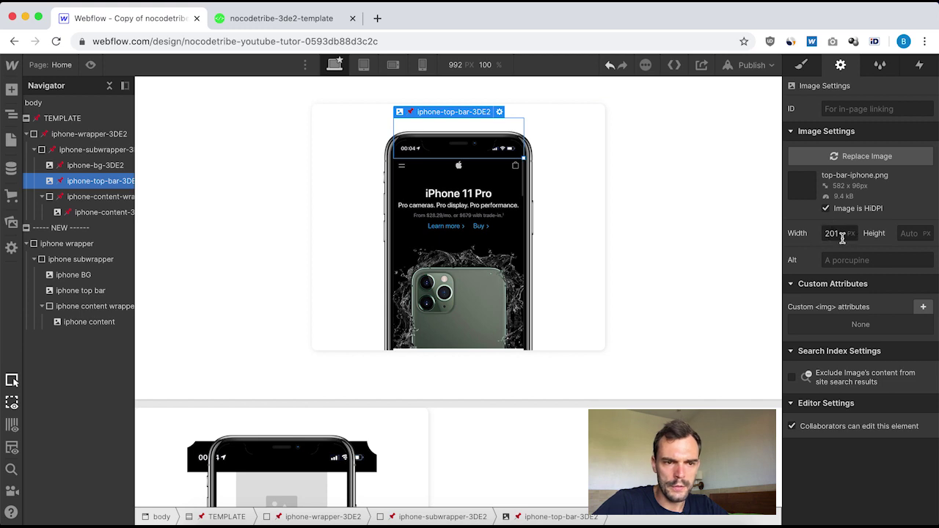
pyautogui.scroll(-2, 241, 207)
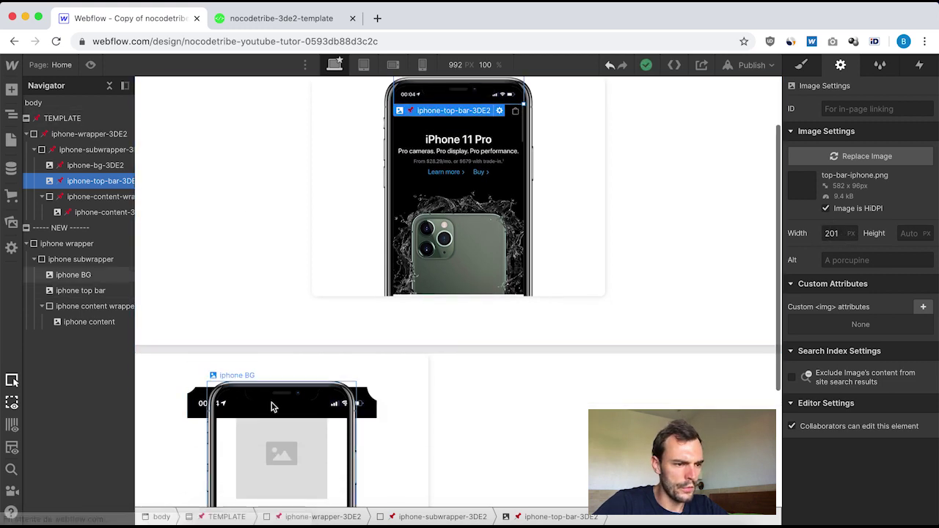
pyautogui.click(310, 405)
pyautogui.click(375, 409)
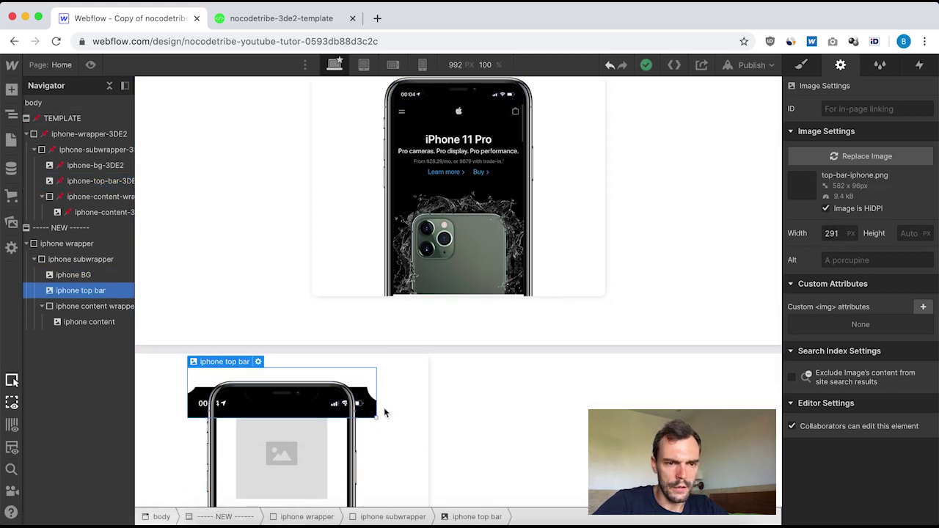
pyautogui.click(836, 232)
pyautogui.write('201')
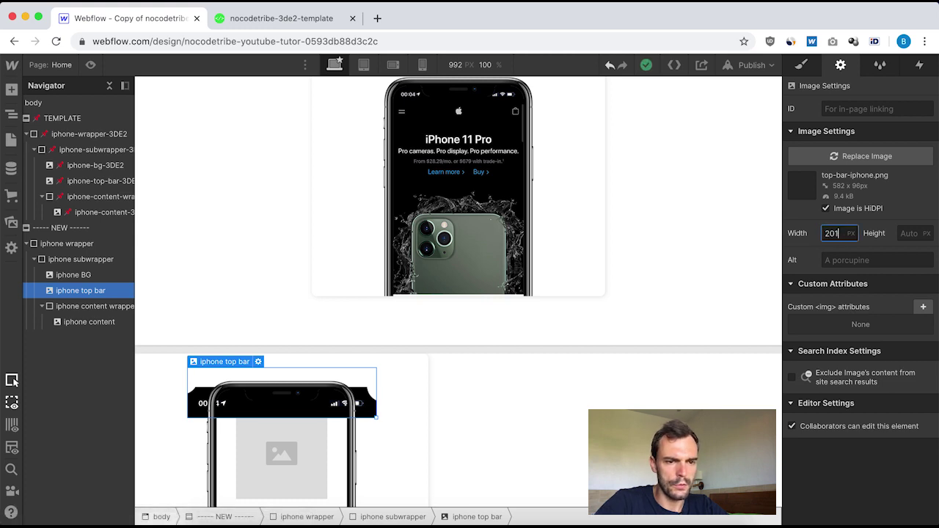
pyautogui.press('Return')
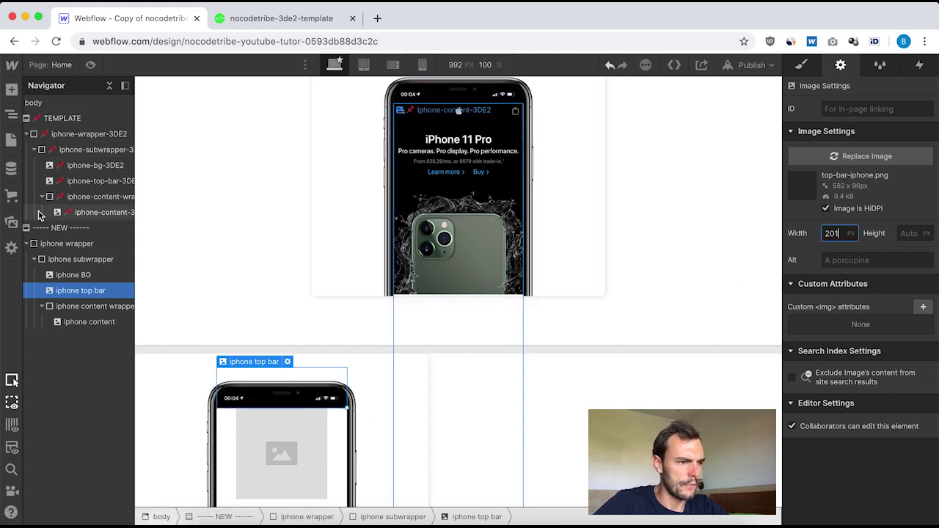
# - Check the iphone BG image settings against the template, and replace the iphone content placeholder with iphone-content.jpg from the assets
pyautogui.click(91, 169)
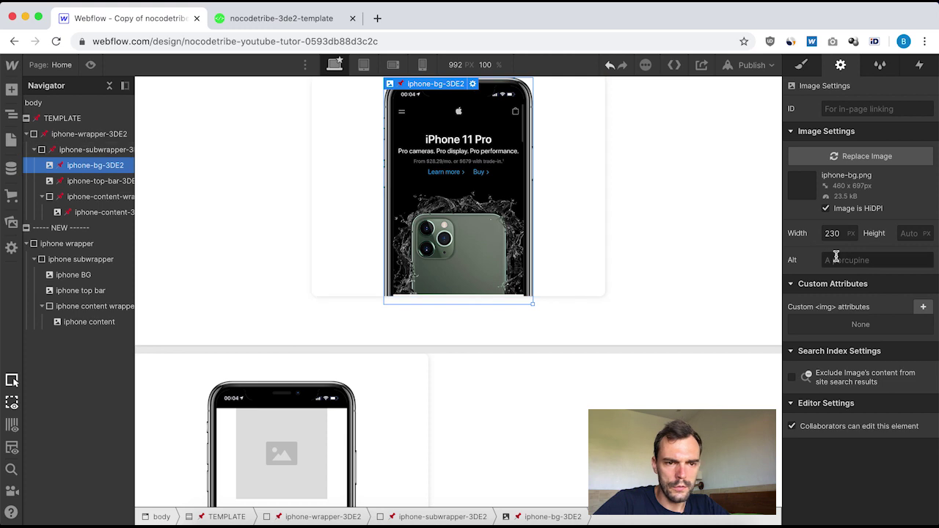
pyautogui.click(79, 277)
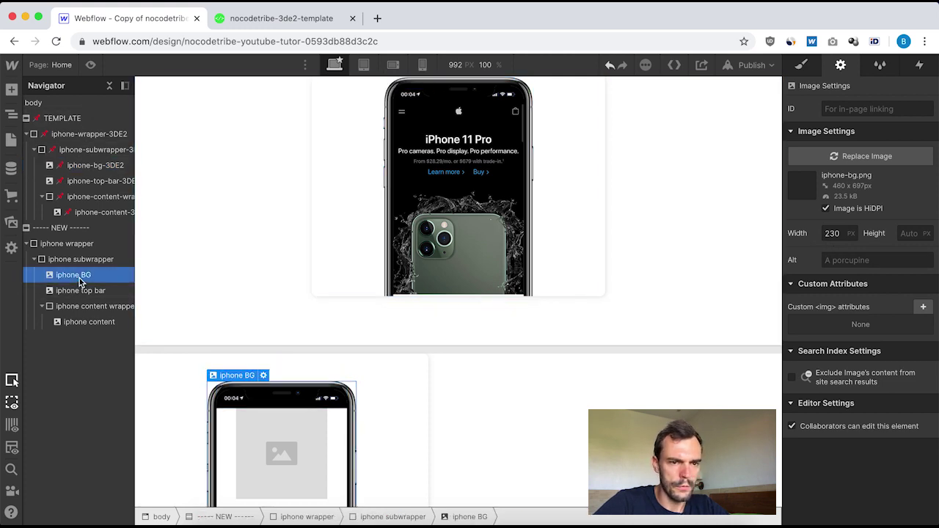
pyautogui.scroll(-2, 292, 203)
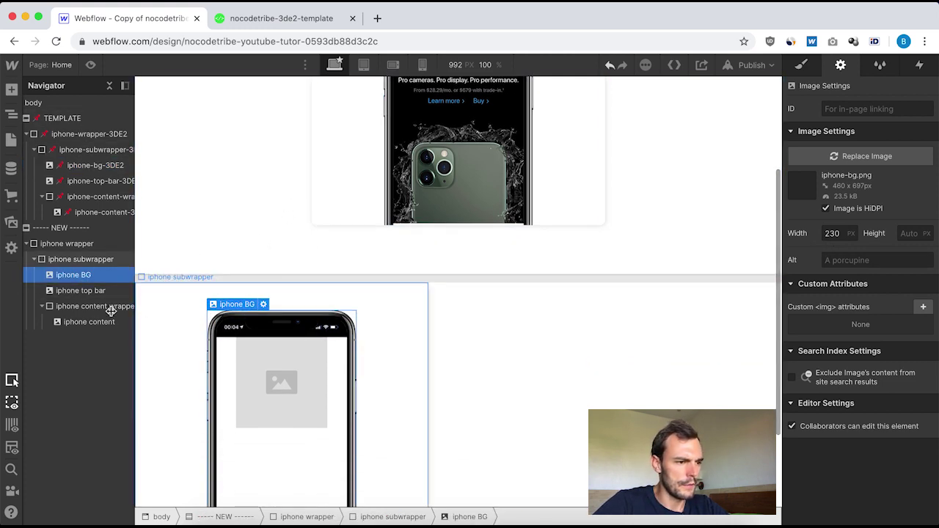
pyautogui.click(84, 323)
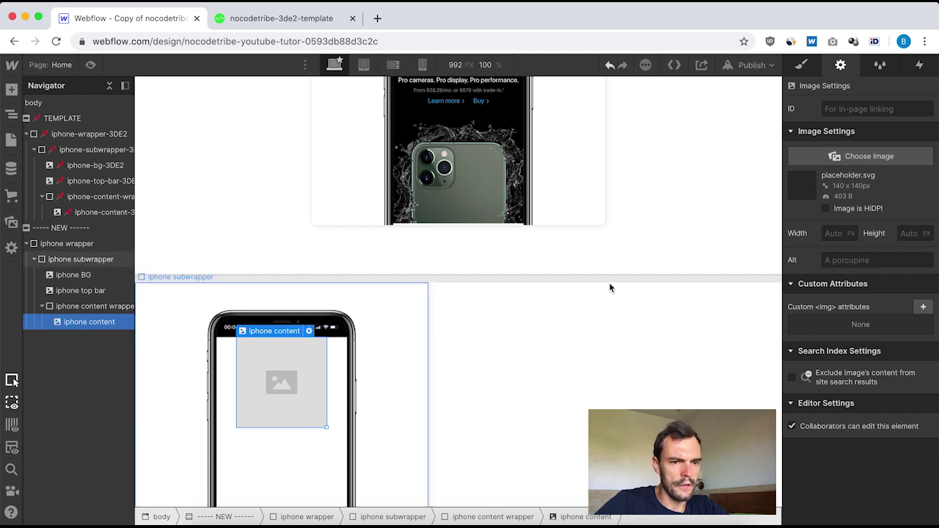
pyautogui.click(888, 156)
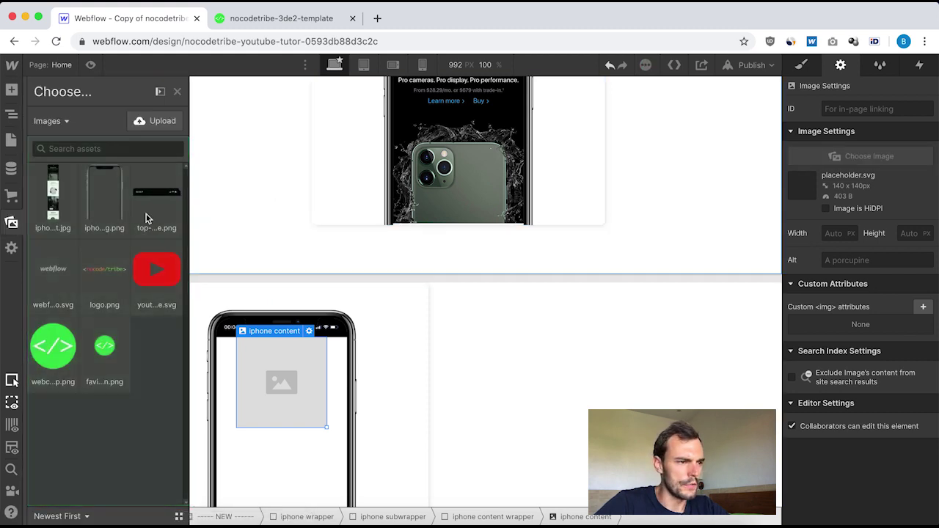
pyautogui.click(52, 198)
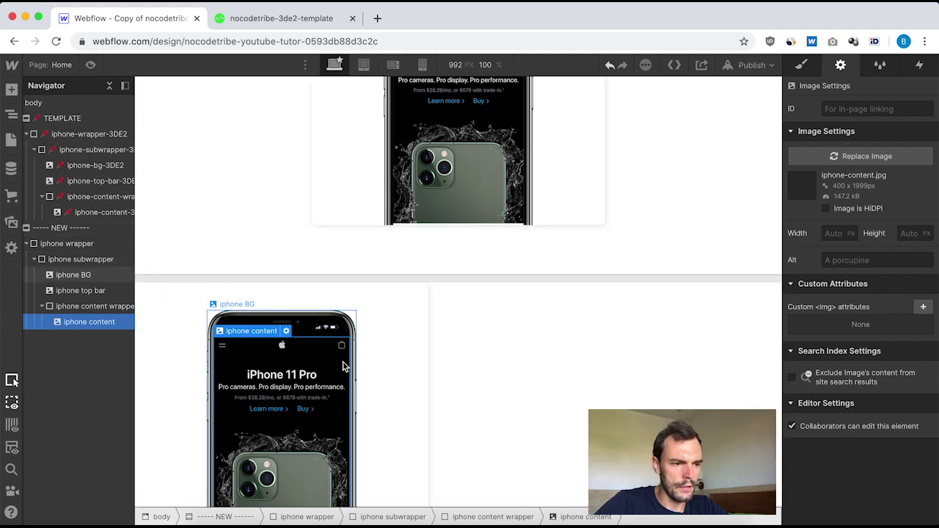
pyautogui.scroll(-3, 319, 406)
pyautogui.scroll(3, 323, 352)
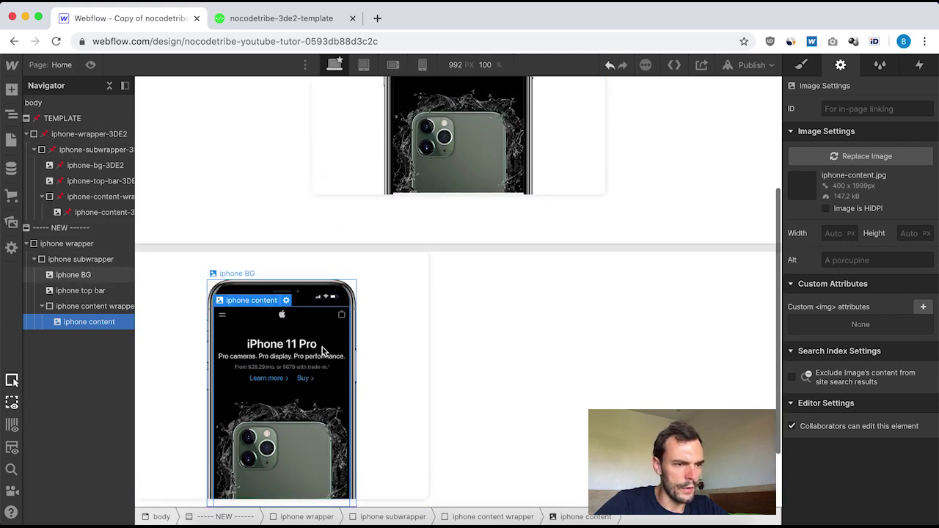
# - Check the template content image's settings and mark the iphone content image as HiDPI to match
pyautogui.click(103, 212)
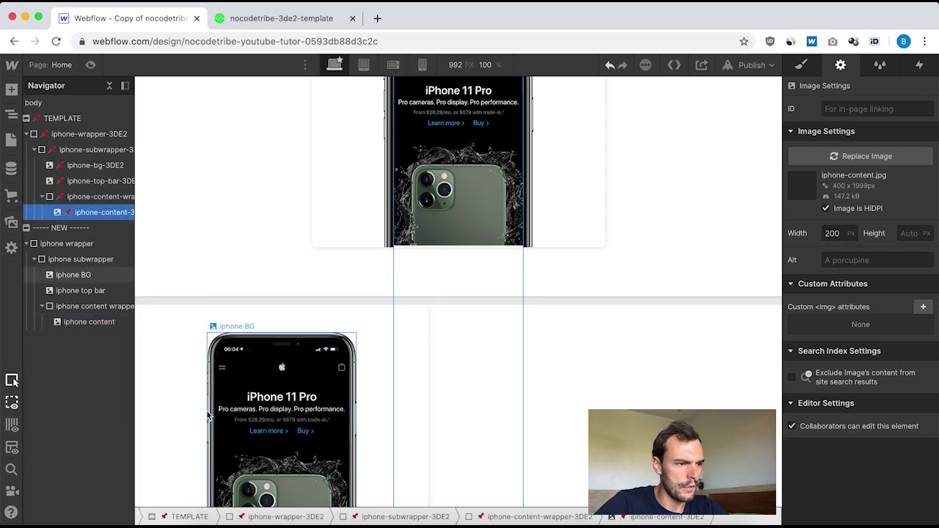
pyautogui.click(78, 323)
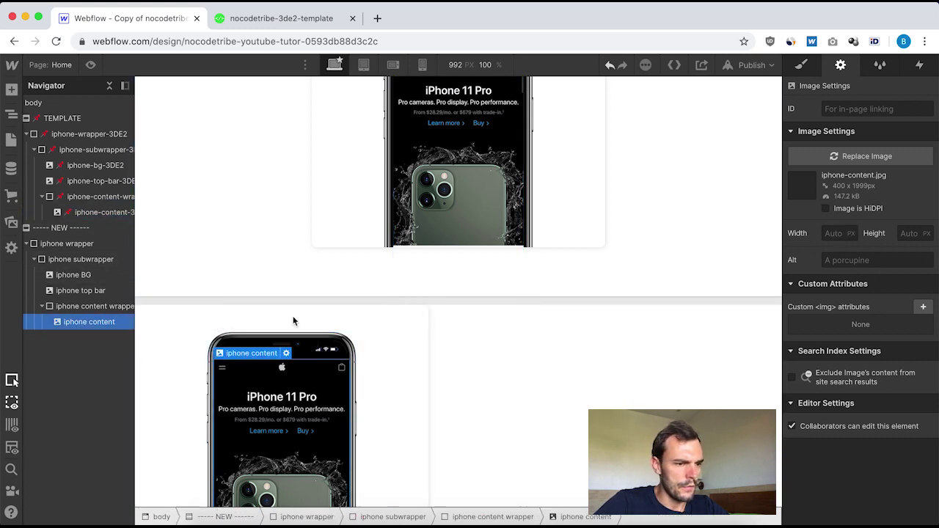
pyautogui.click(826, 208)
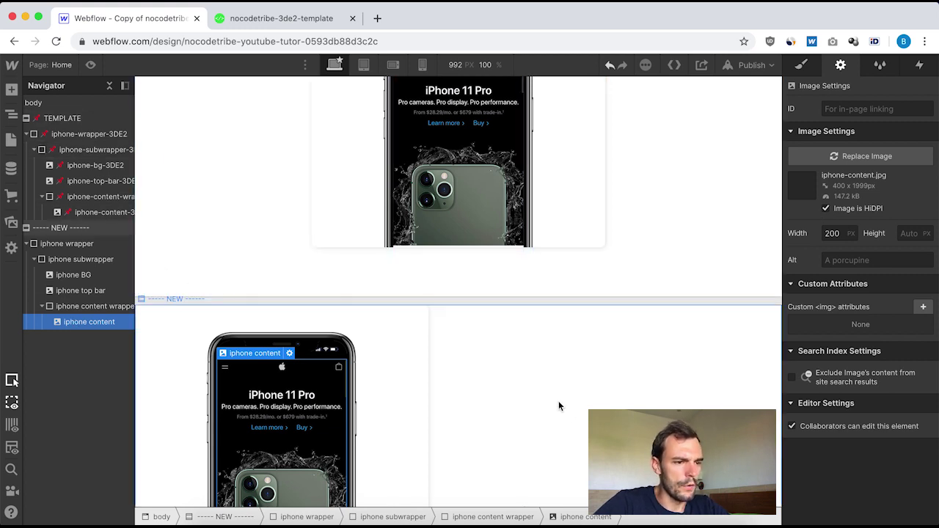
# - Set the NEW section's display to flex
pyautogui.click(549, 365)
pyautogui.scroll(-3, 549, 369)
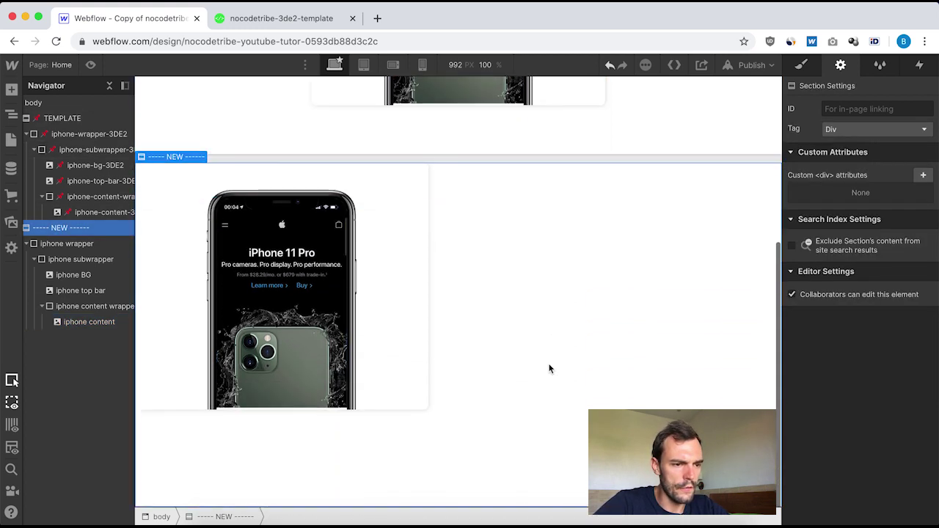
pyautogui.scroll(3, 609, 172)
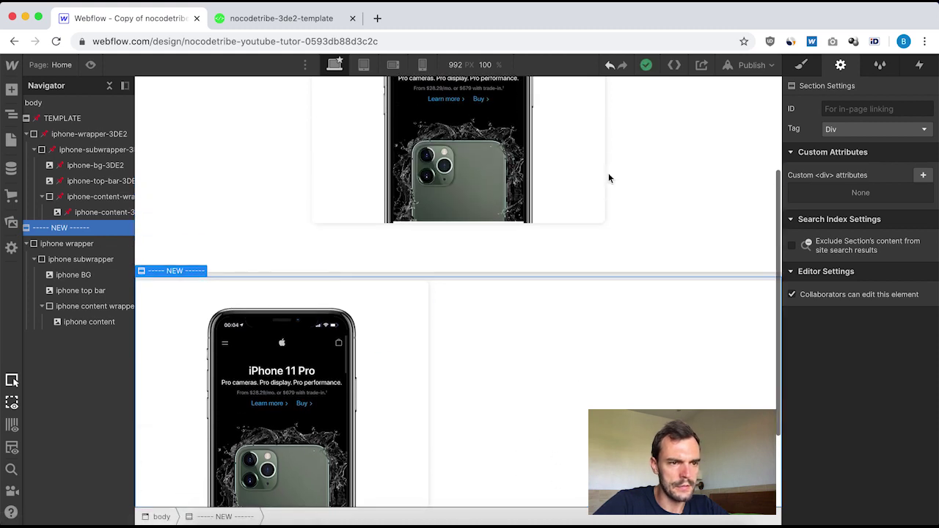
pyautogui.scroll(-3, 536, 502)
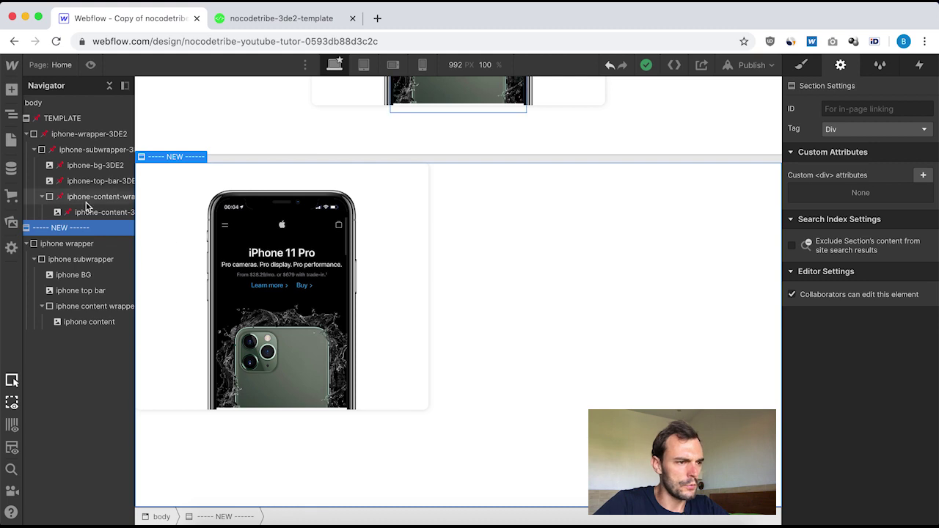
pyautogui.click(801, 65)
pyautogui.click(850, 184)
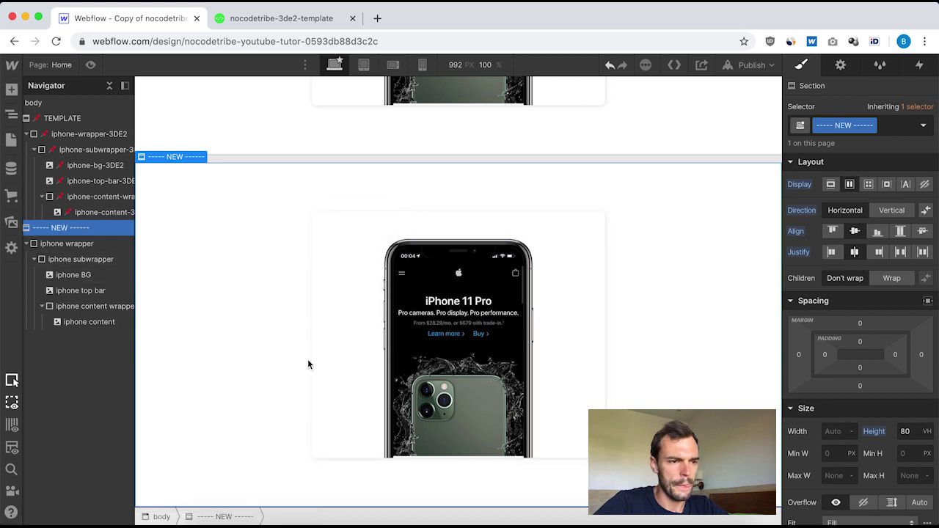
# - Compare the rebuilt iPhone component in the NEW section with the template's version on the canvas
pyautogui.scroll(5, 702, 298)
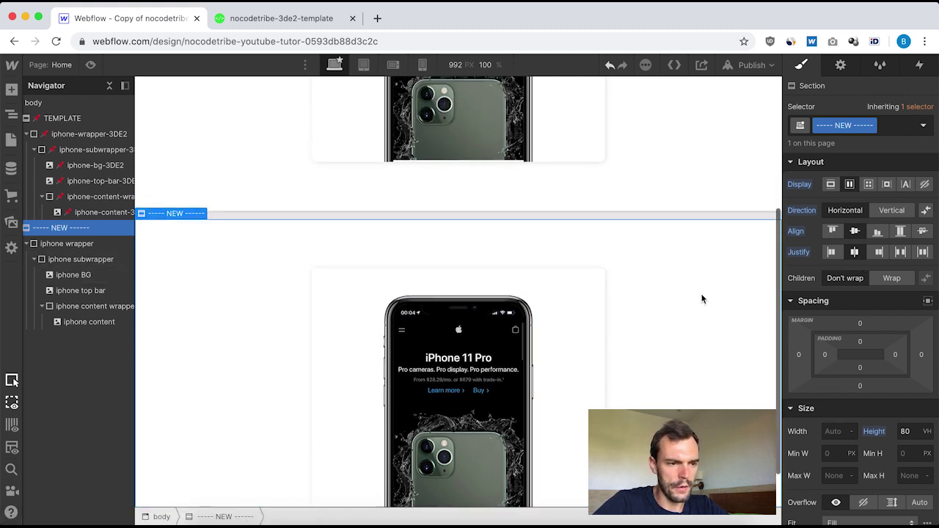
pyautogui.scroll(-2, 701, 298)
pyautogui.scroll(-2, 702, 299)
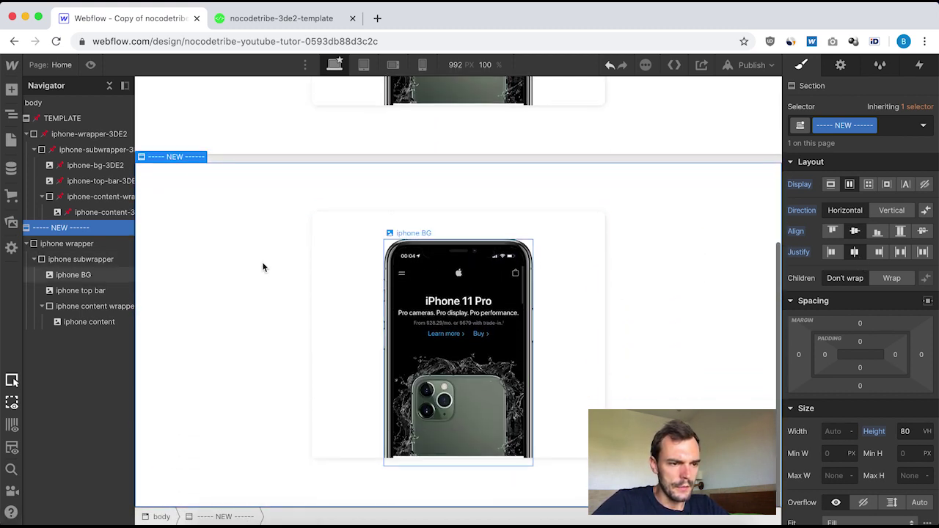
pyautogui.scroll(4, 278, 215)
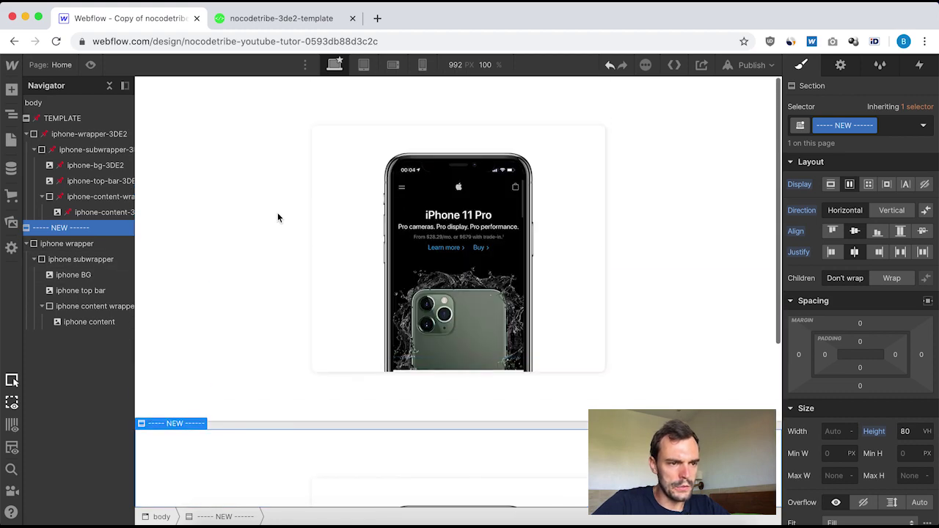
pyautogui.scroll(-4, 278, 214)
pyautogui.scroll(1, 278, 214)
pyautogui.scroll(4, 278, 214)
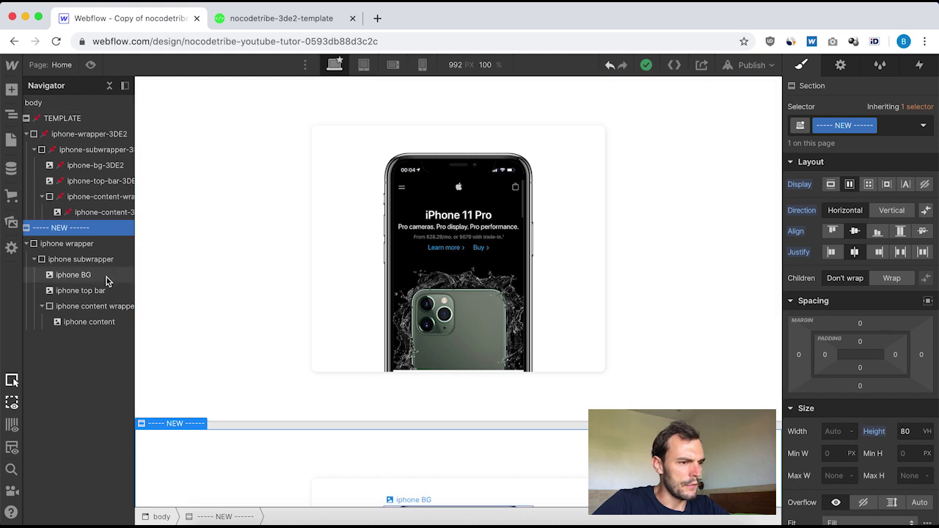
# - Locate the template element that carries an interaction, iphone-subwrapper-3DE2, and show its interactions
pyautogui.hscroll(2, 77, 281)
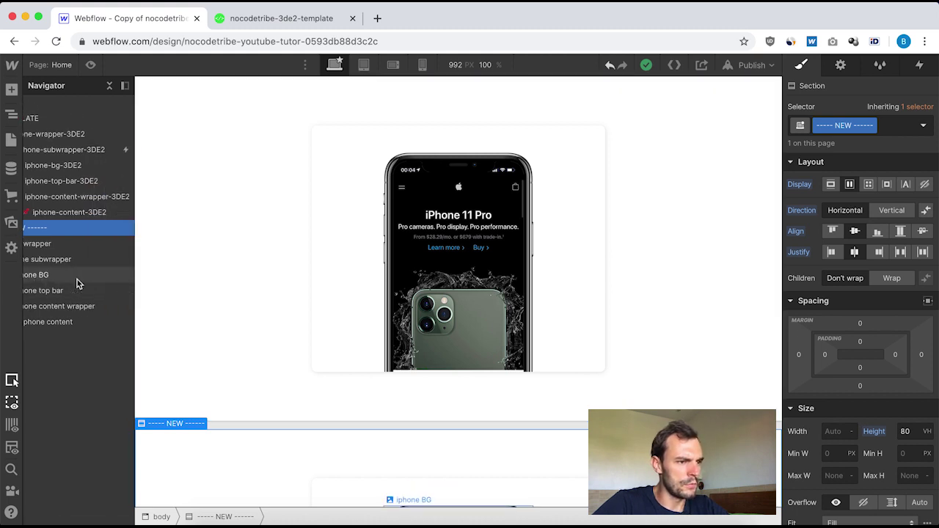
pyautogui.hscroll(-3, 78, 282)
pyautogui.hscroll(2, 78, 283)
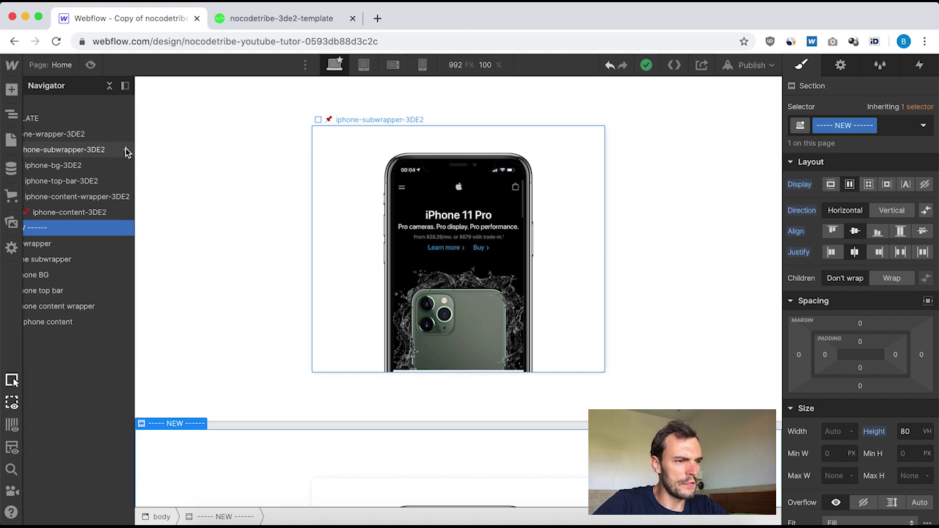
pyautogui.hscroll(-2, 100, 156)
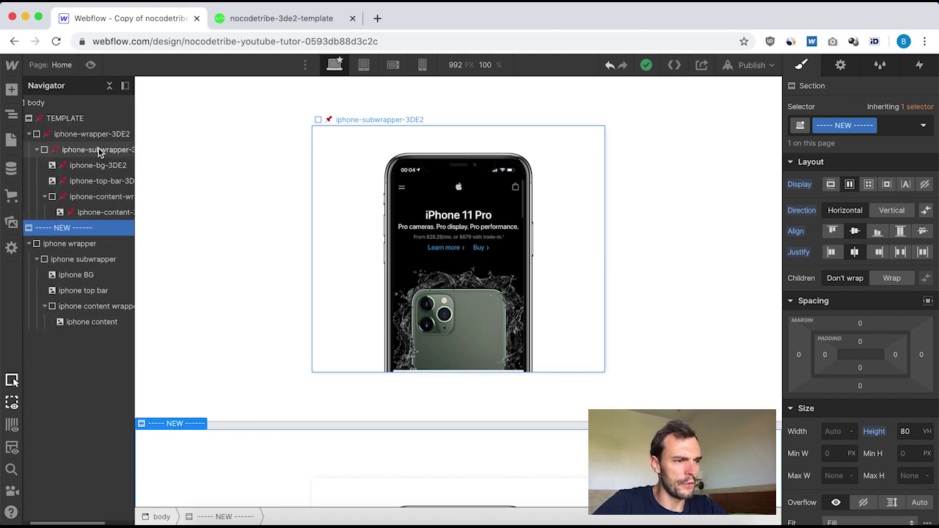
pyautogui.hscroll(2, 99, 153)
pyautogui.click(72, 151)
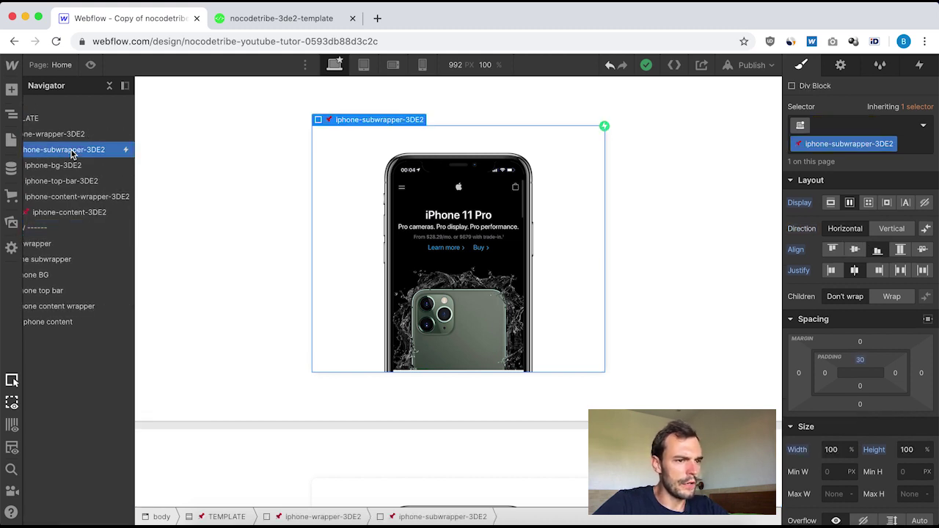
pyautogui.click(922, 66)
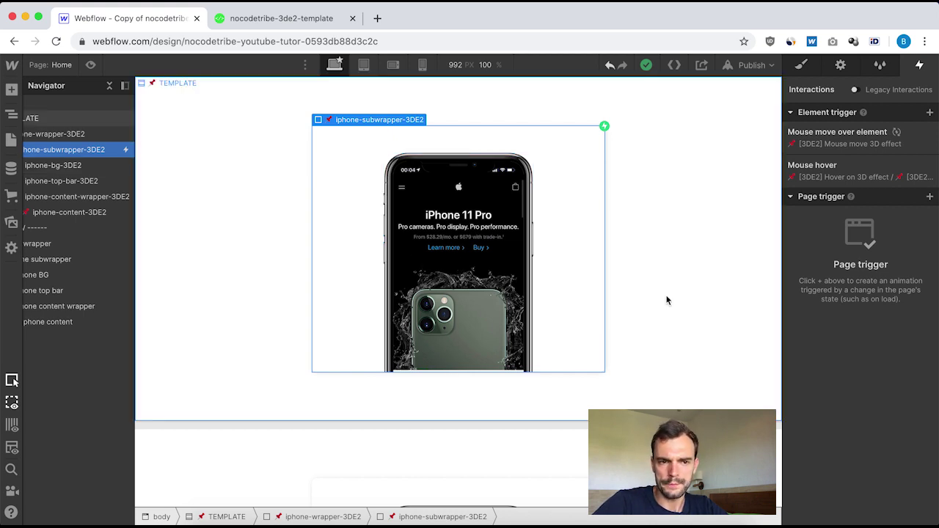
# - Examine the 0% and 100% Mouse X rotate keyframes of the template's [3DE2] Mouse move 3D effect animation
pyautogui.click(848, 139)
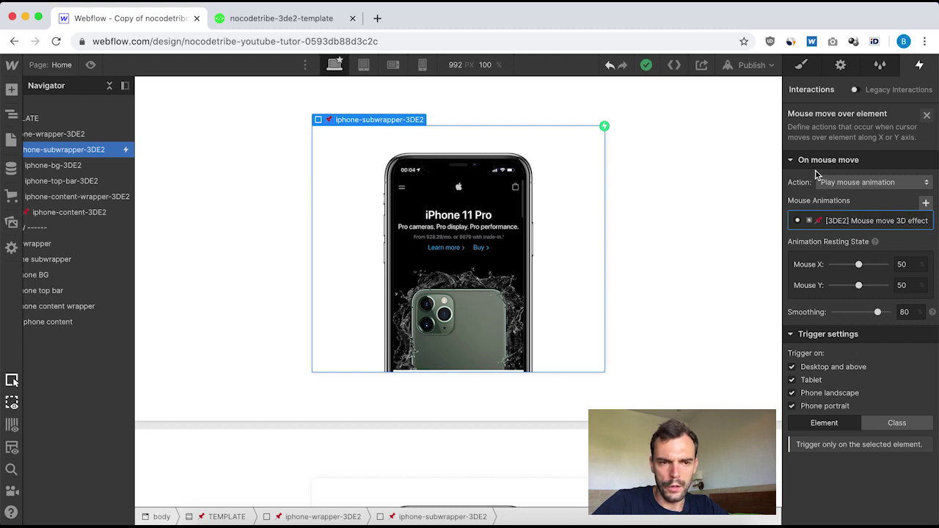
pyautogui.click(859, 220)
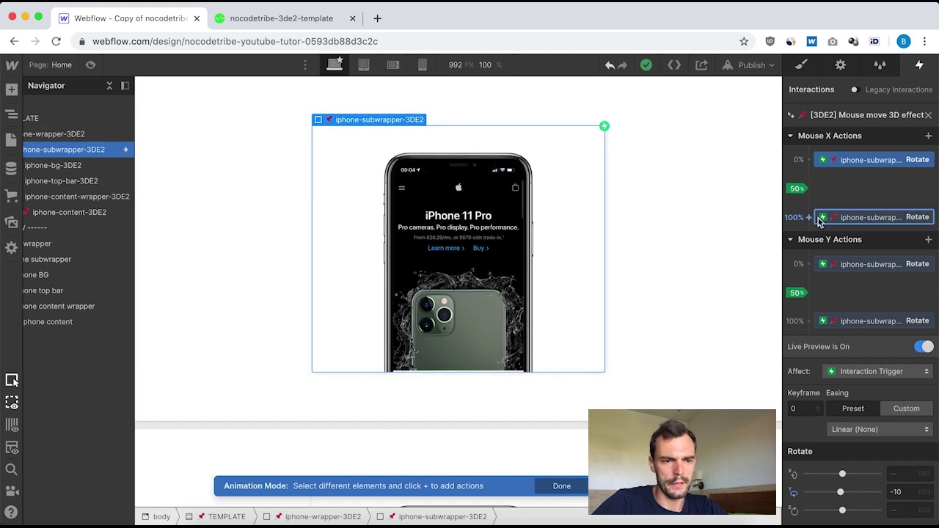
pyautogui.click(863, 218)
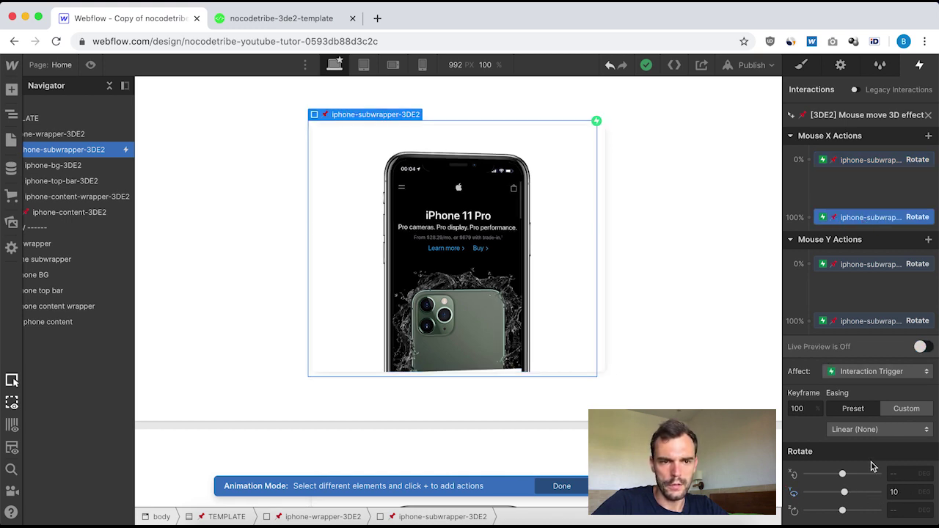
pyautogui.click(870, 160)
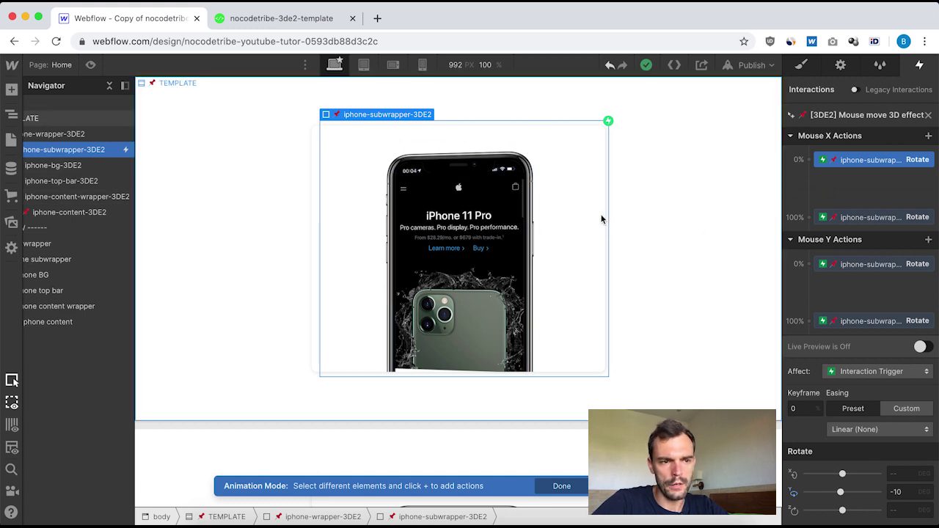
pyautogui.click(843, 219)
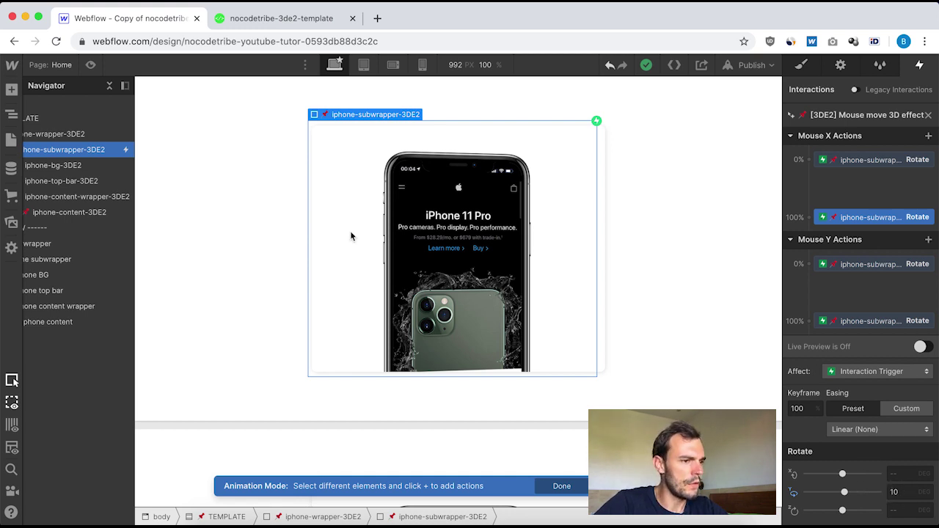
# - Add a Mouse move over element trigger that plays a mouse animation to the iphone subwrapper in the NEW section
pyautogui.hscroll(-3, 79, 220)
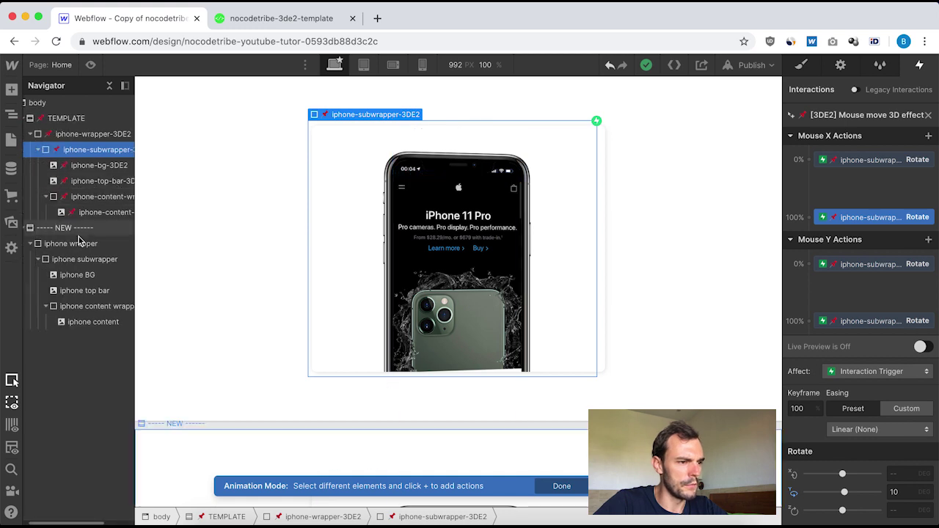
pyautogui.click(929, 116)
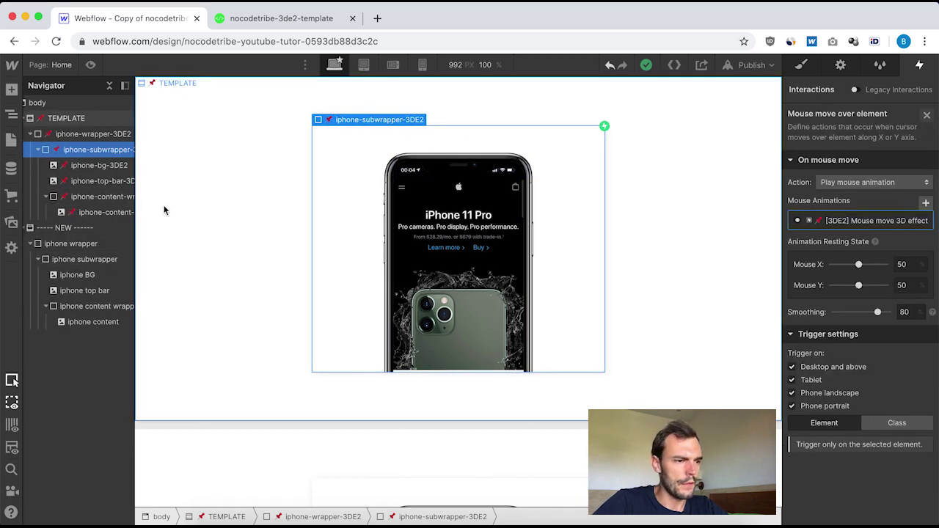
pyautogui.click(61, 263)
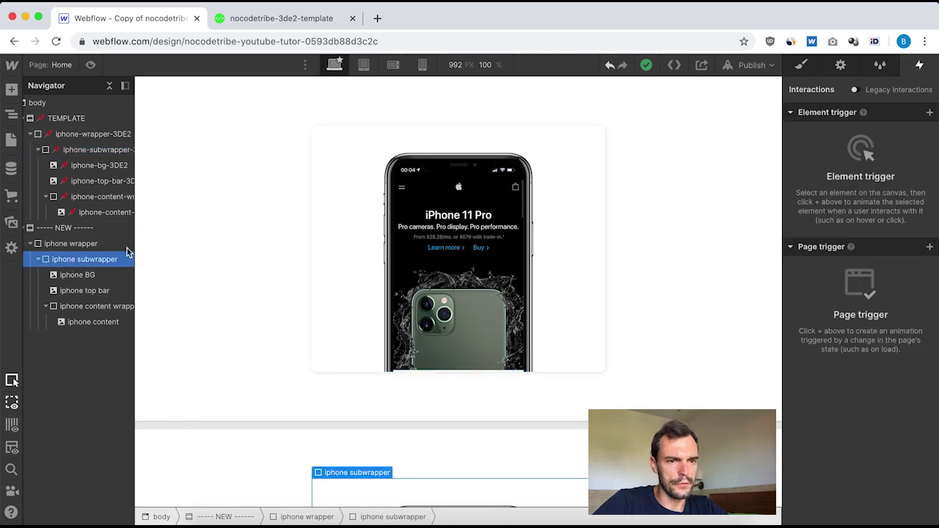
pyautogui.click(930, 113)
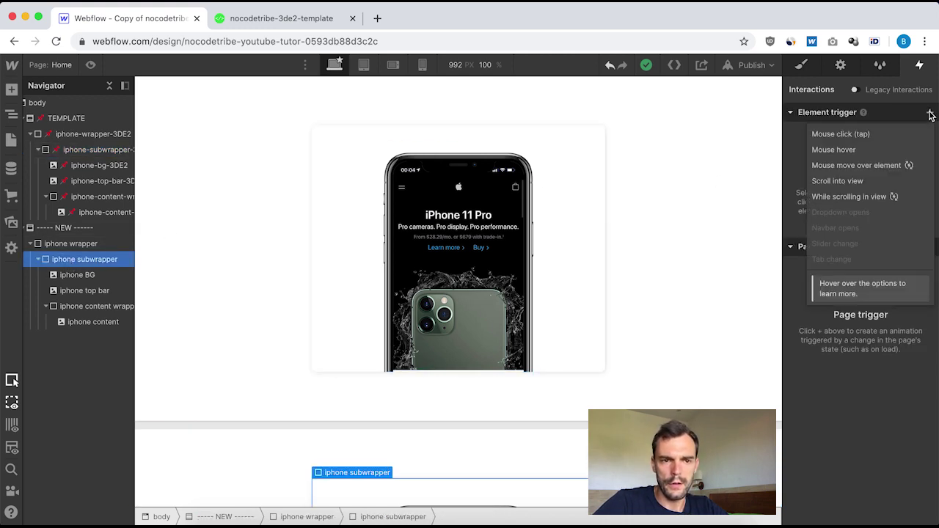
pyautogui.click(856, 166)
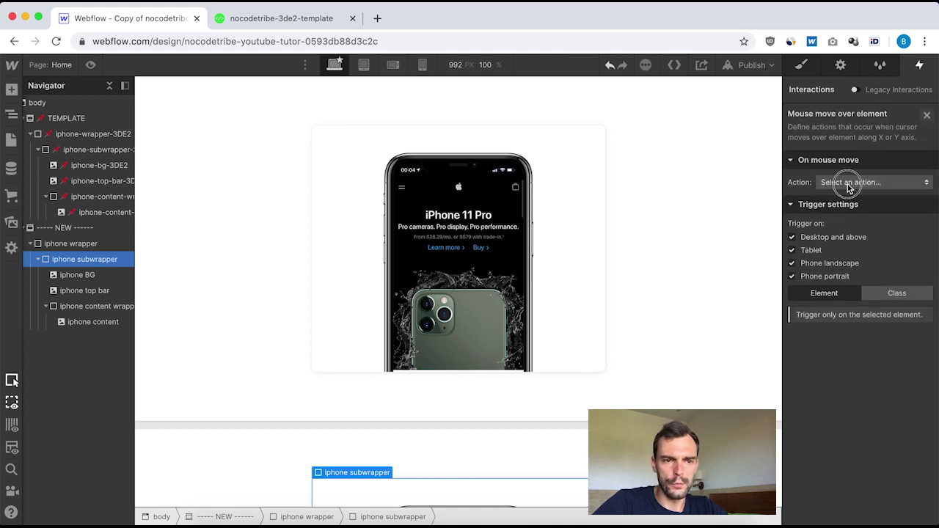
pyautogui.click(849, 183)
pyautogui.click(852, 213)
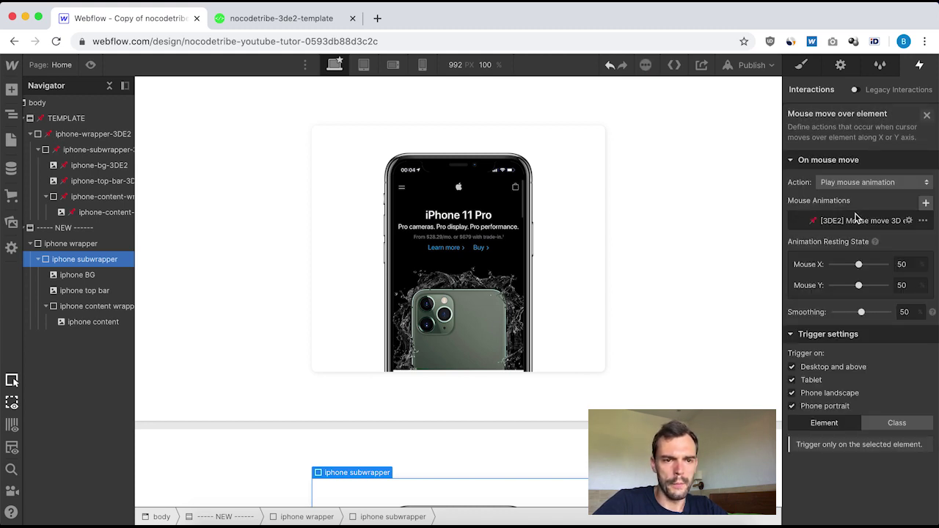
# - Create a new mouse animation for the iphone subwrapper and name it "3d effect mouse"
pyautogui.click(927, 205)
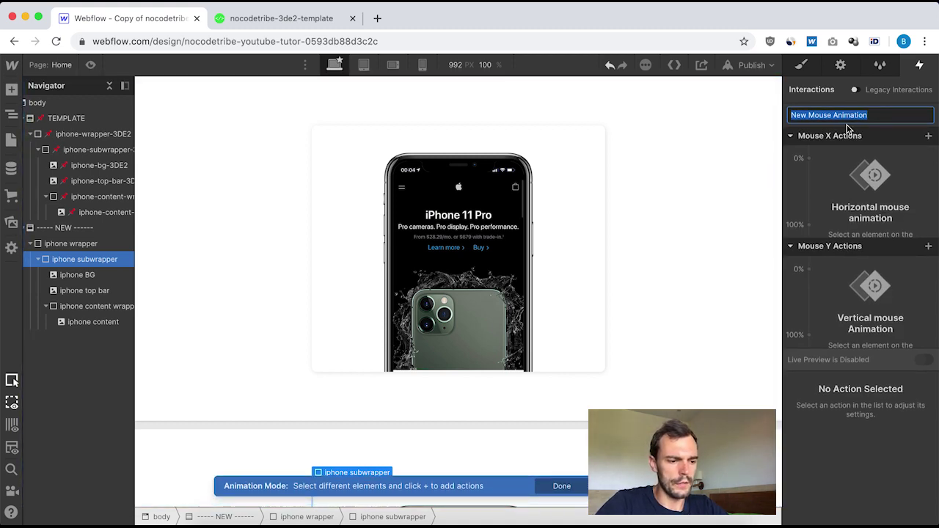
pyautogui.write('3d effect mouse')
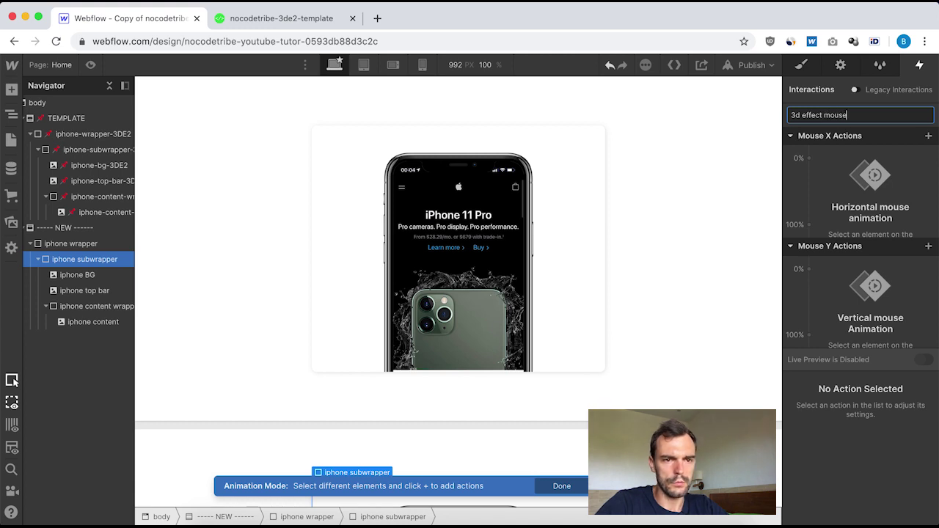
pyautogui.press('Return')
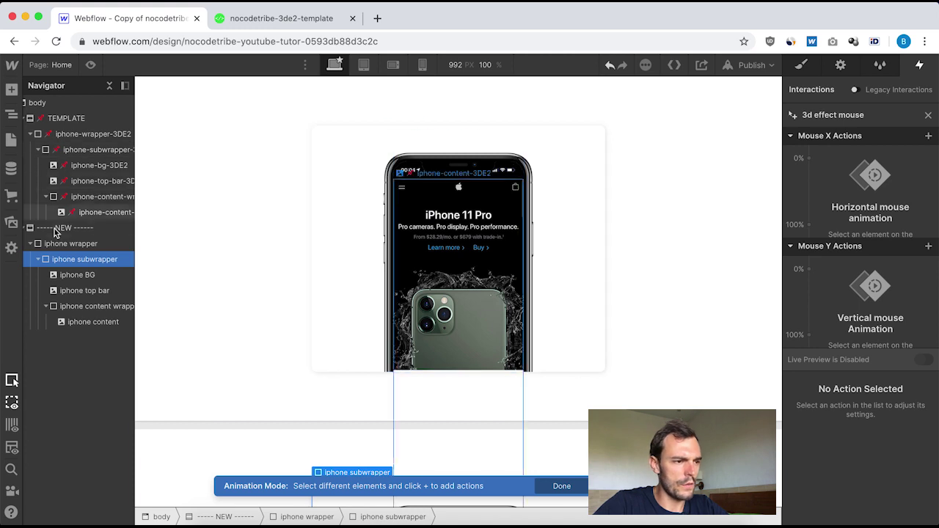
# - Add a Mouse X Rotate action to the iphone subwrapper with Y rotation of -10 degrees at 0% and 10 degrees at 100%
pyautogui.click(810, 160)
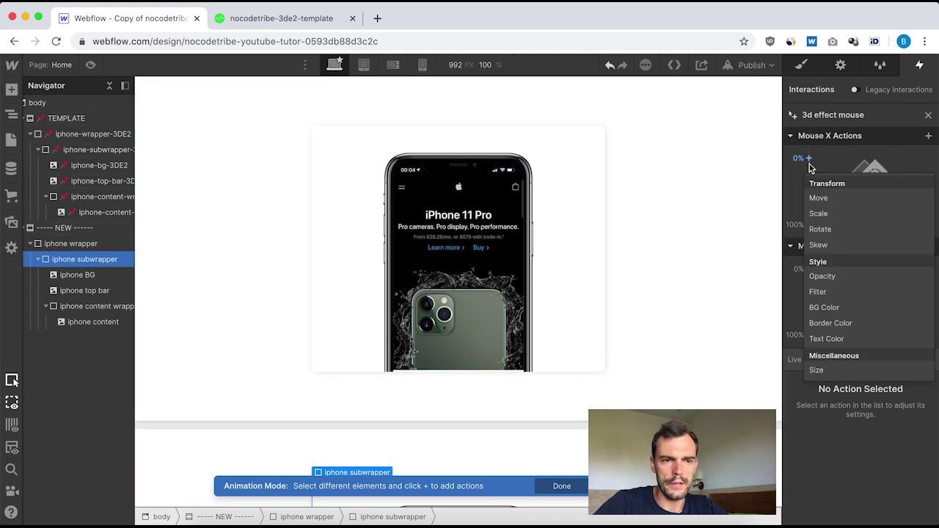
pyautogui.click(826, 231)
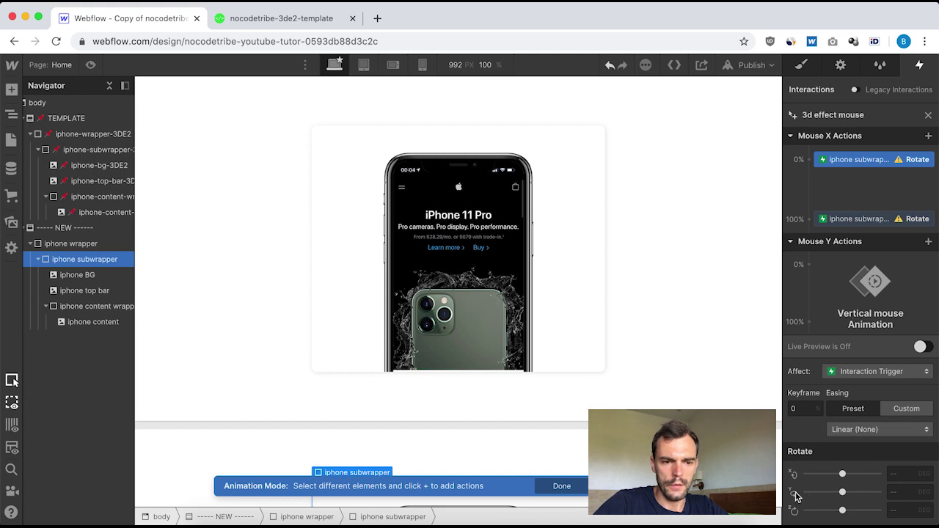
pyautogui.write('-10')
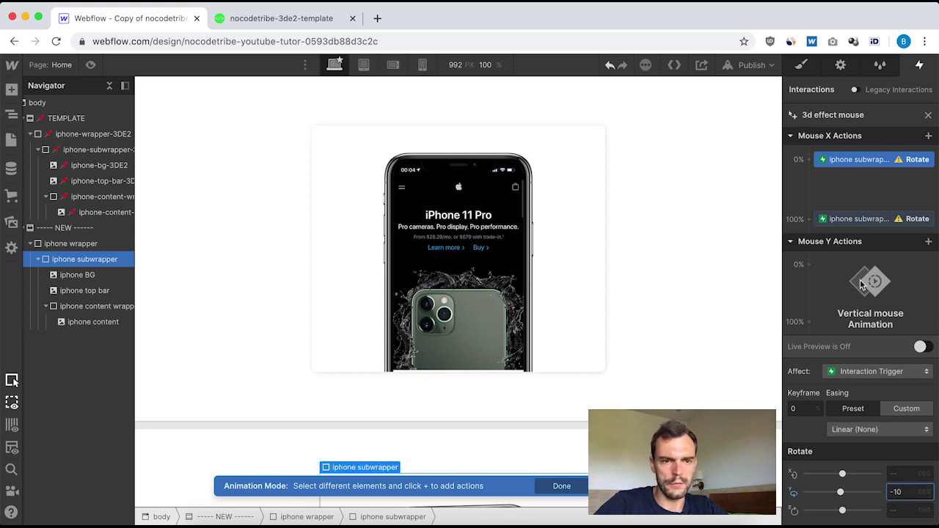
pyautogui.click(853, 226)
pyautogui.click(866, 224)
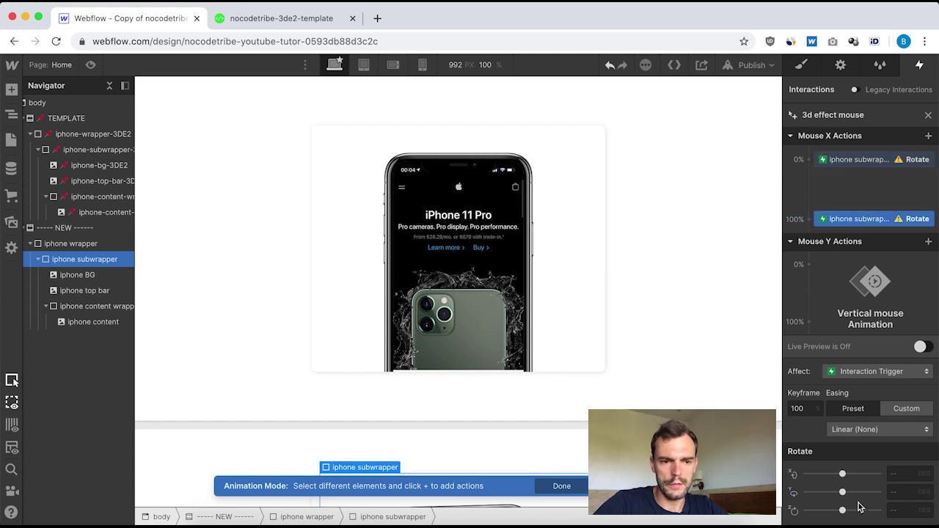
pyautogui.write('10')
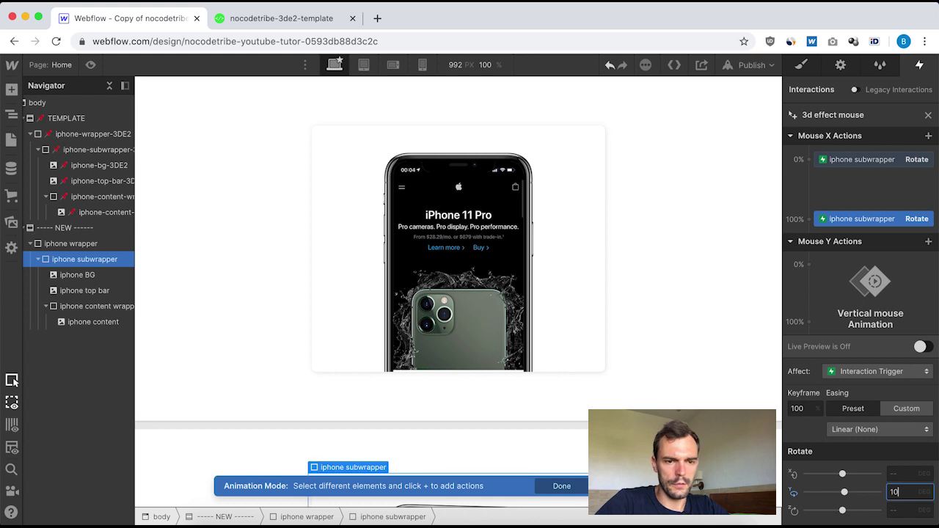
# - Preview the page and compare the horizontal mouse-move effect on the template's phone and the rebuilt one
pyautogui.click(920, 351)
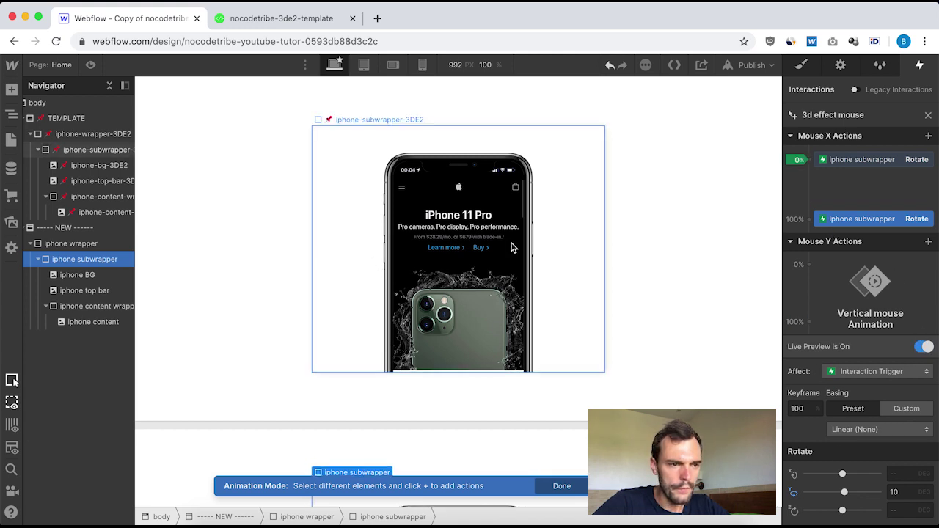
pyautogui.click(90, 64)
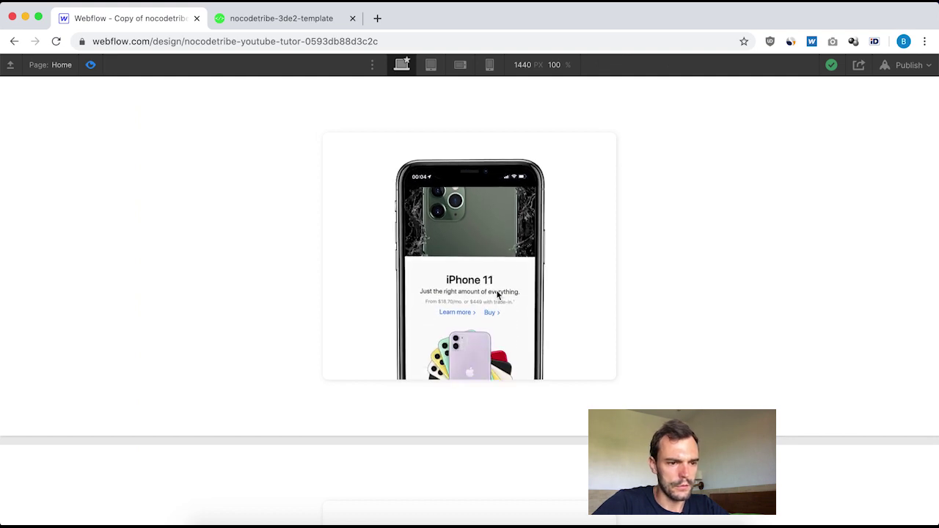
pyautogui.scroll(-3, 538, 293)
pyautogui.scroll(-1, 538, 295)
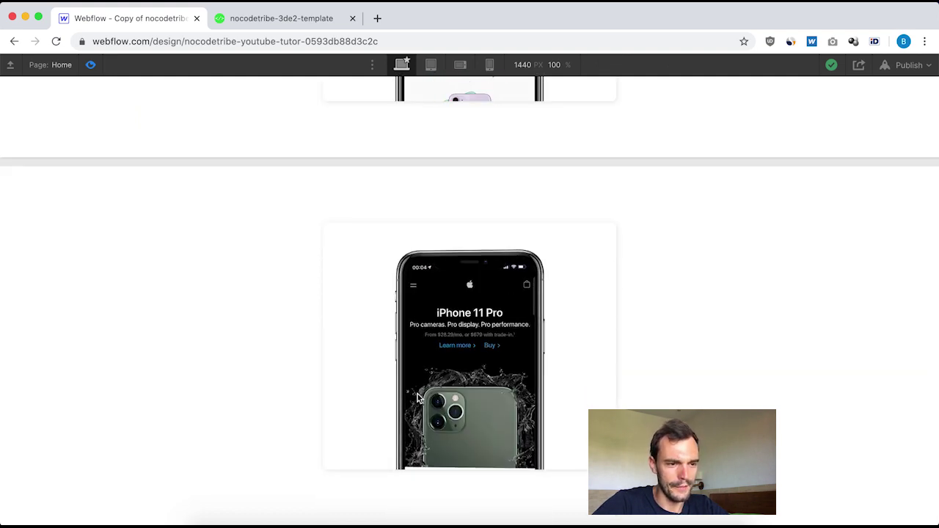
pyautogui.scroll(4, 429, 360)
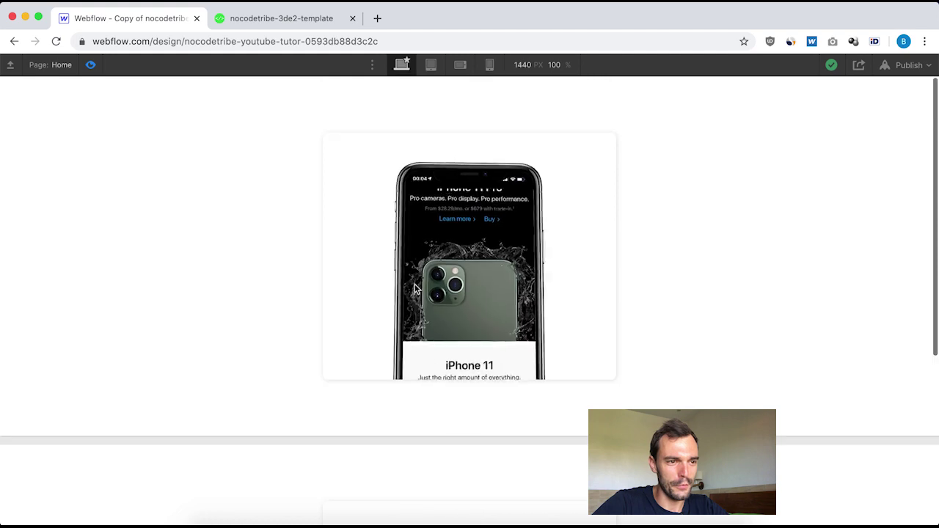
pyautogui.scroll(-4, 429, 360)
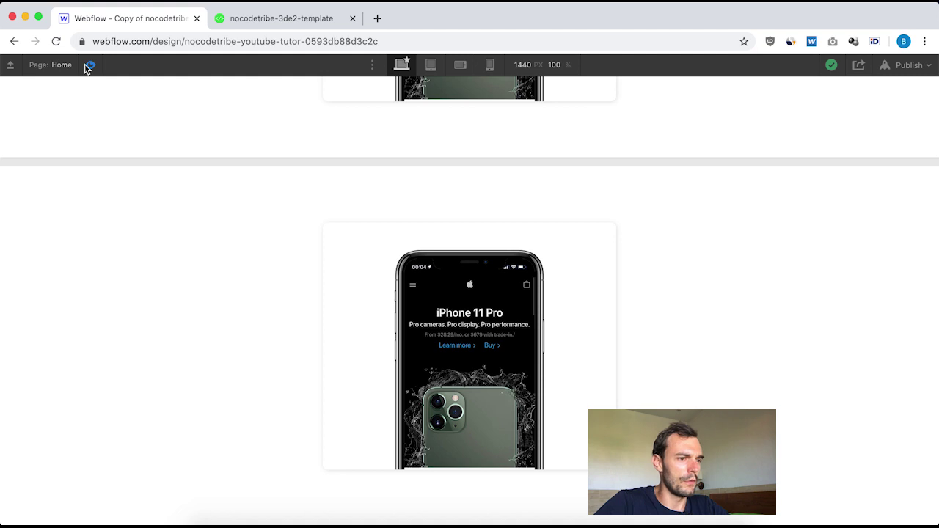
pyautogui.press('super+shift+p')
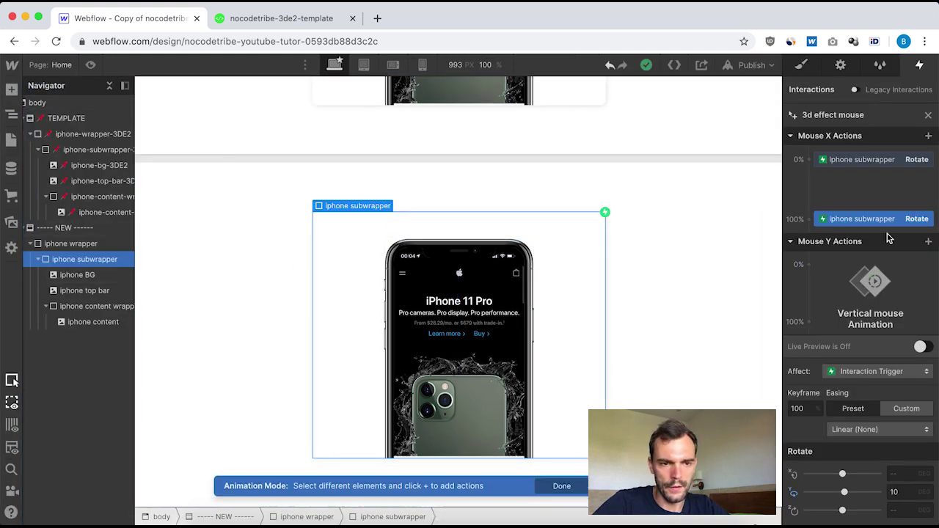
# - Examine the 0% and 100% Mouse Y rotate keyframes of the template subwrapper's [3DE2] Mouse move 3D effect animation
pyautogui.click(929, 117)
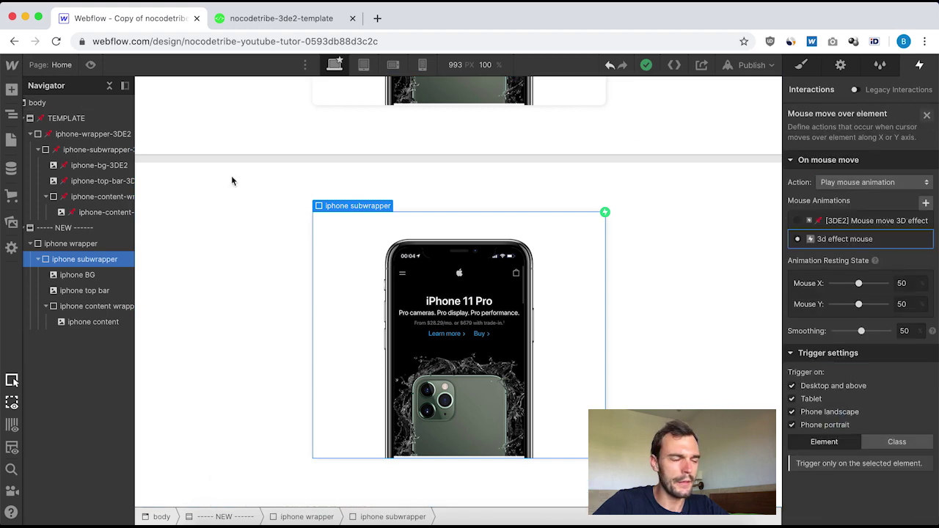
pyautogui.click(88, 152)
pyautogui.click(842, 144)
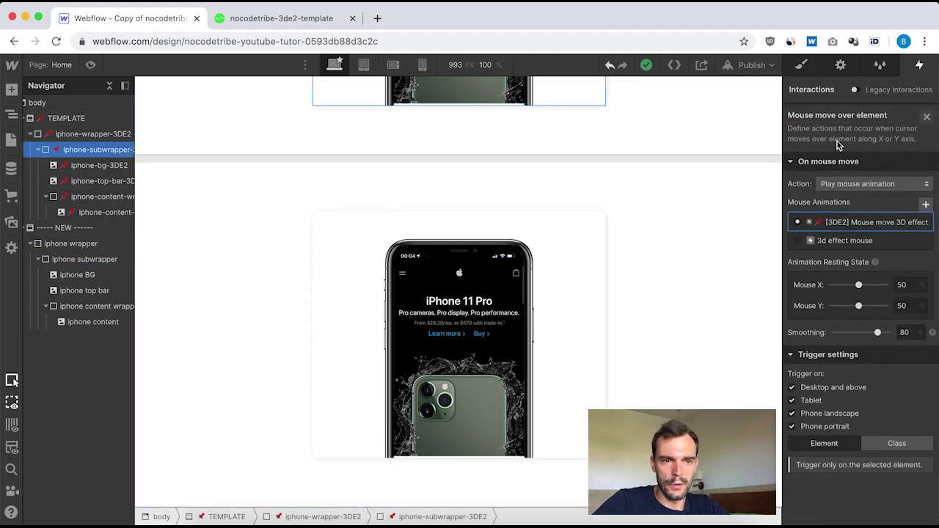
pyautogui.click(834, 224)
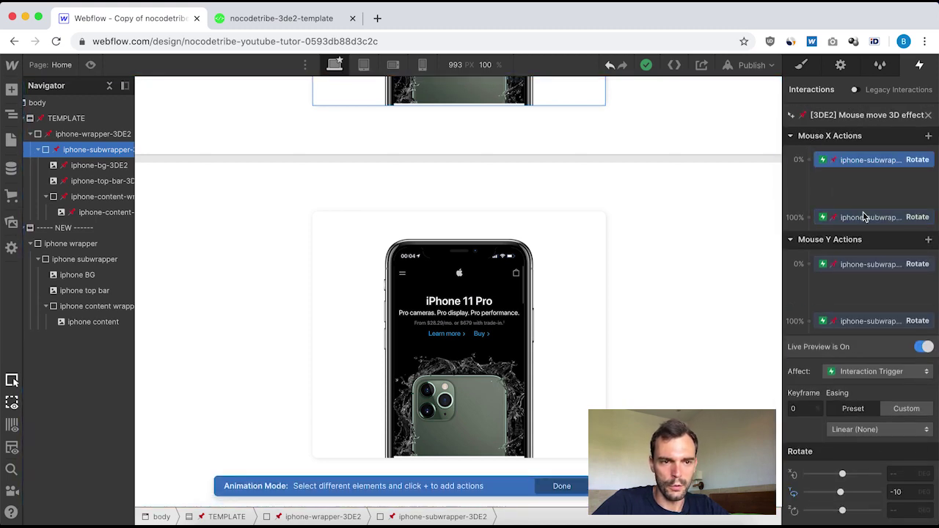
pyautogui.scroll(4, 553, 267)
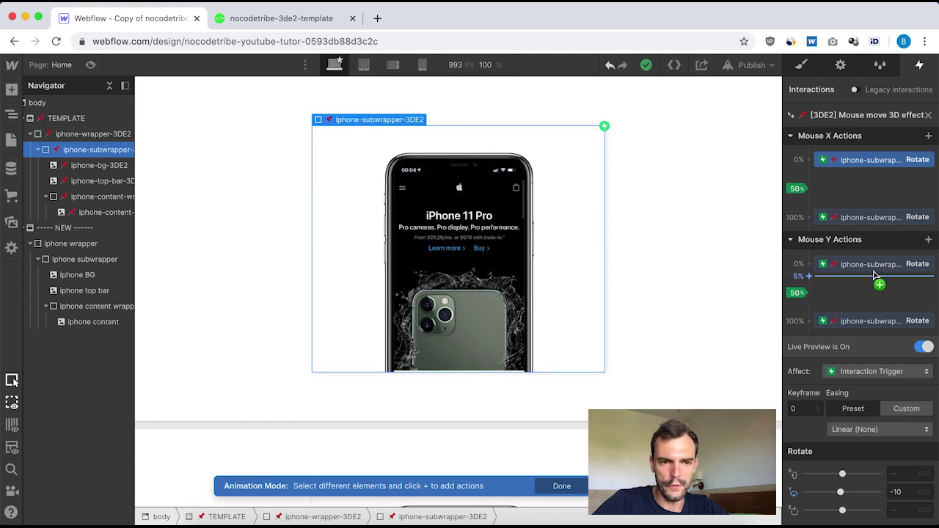
pyautogui.click(855, 266)
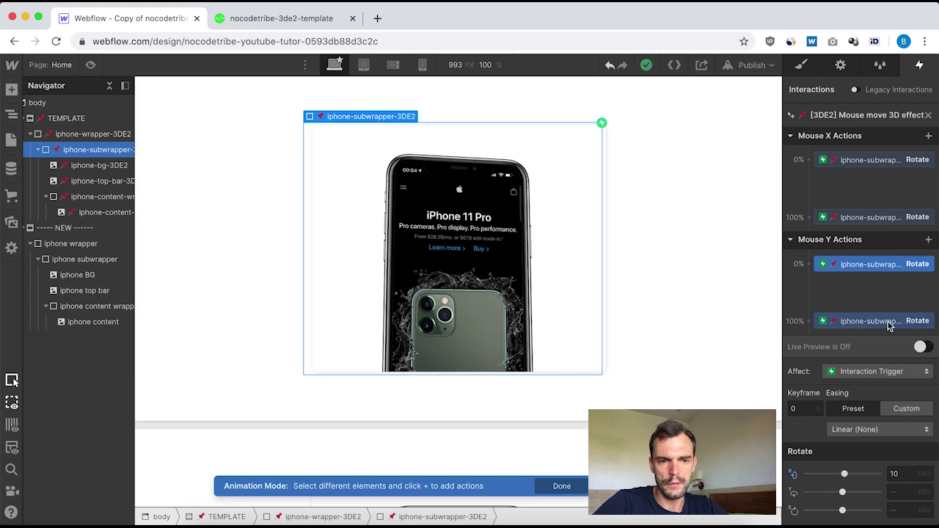
pyautogui.click(842, 325)
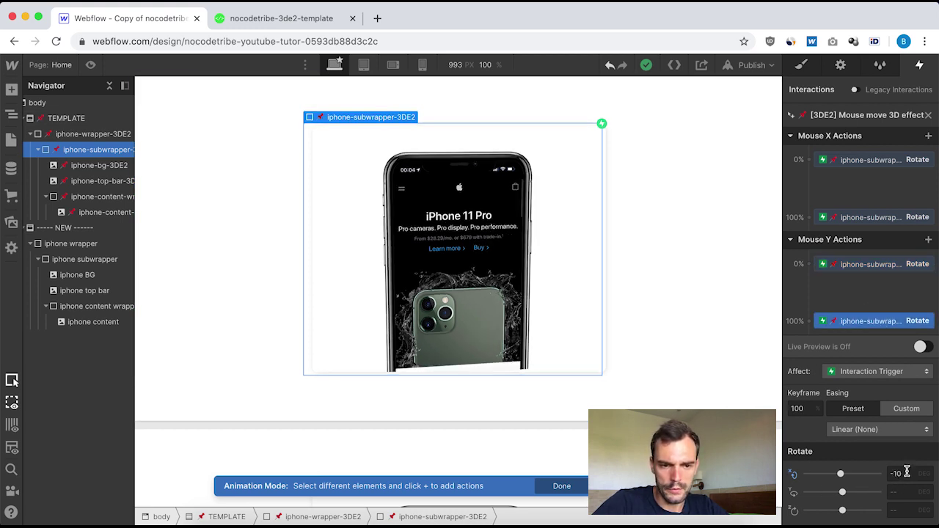
pyautogui.click(929, 116)
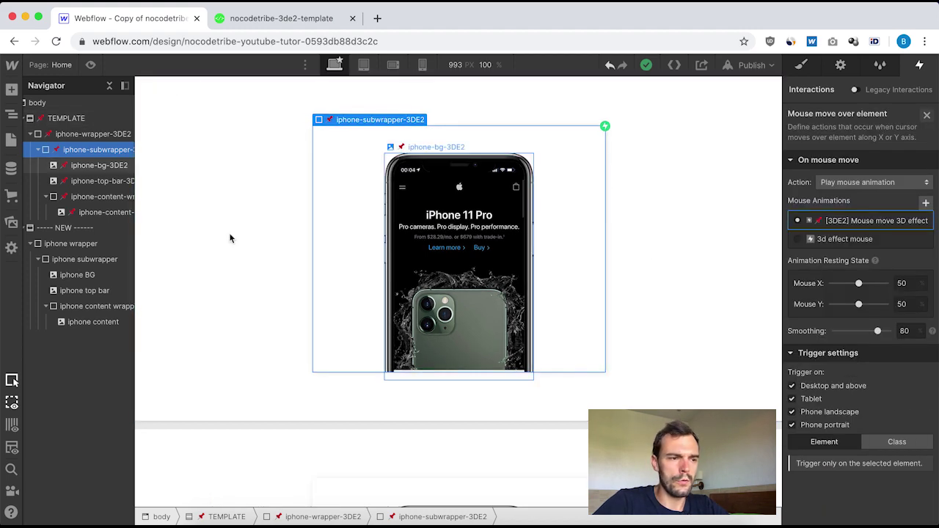
# - Add a Mouse Y Rotate action to the iphone subwrapper's 3d effect mouse animation, with X rotation of -10 degrees at 0%
pyautogui.click(82, 263)
pyautogui.click(832, 137)
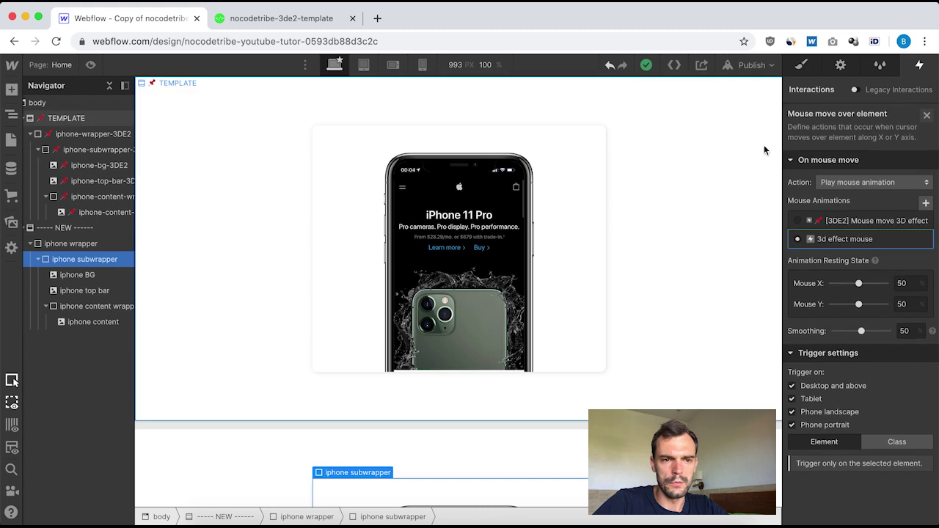
pyautogui.click(851, 237)
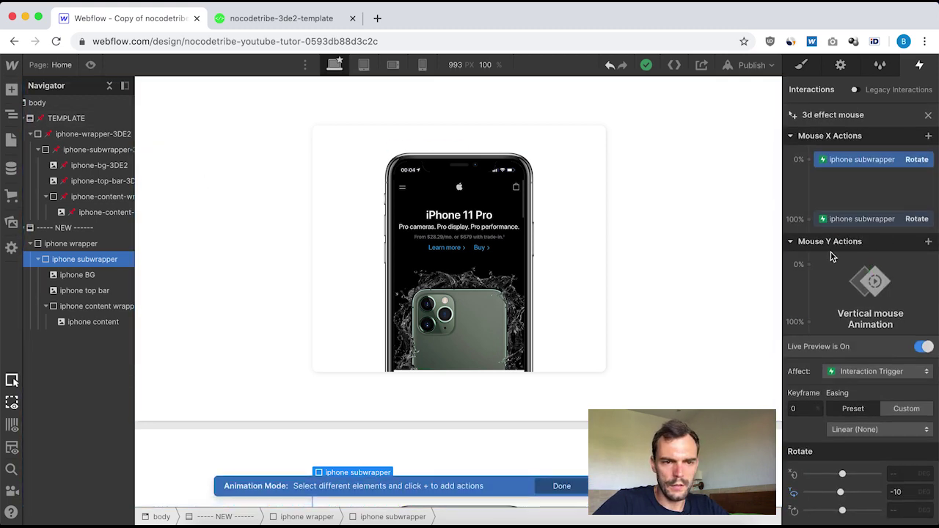
pyautogui.click(807, 266)
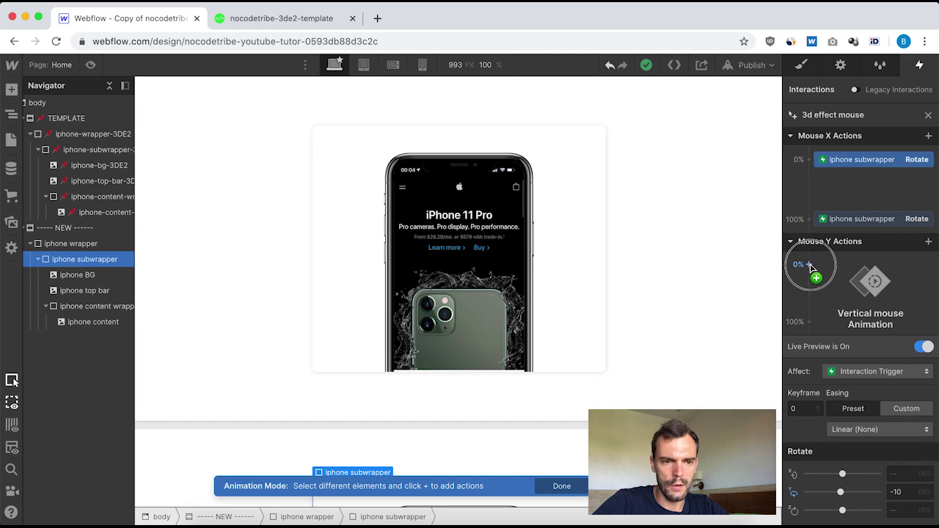
pyautogui.click(837, 337)
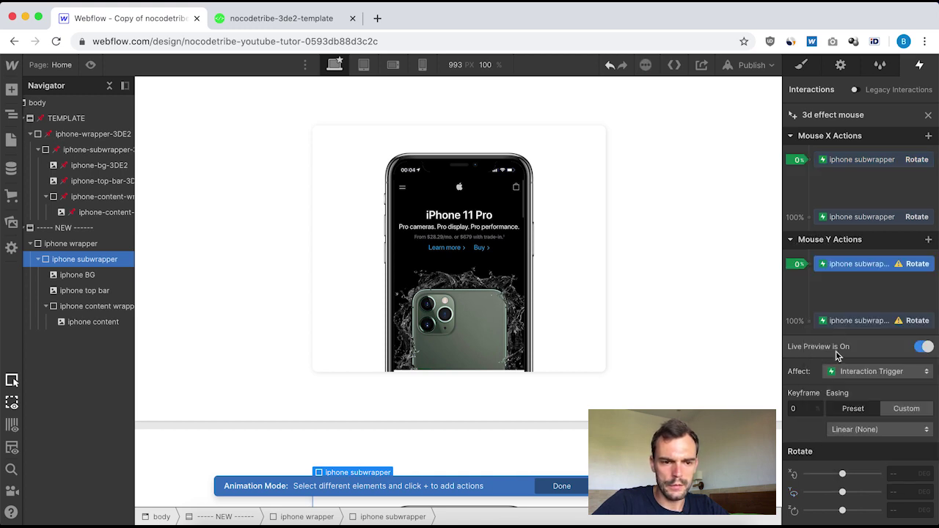
pyautogui.click(896, 473)
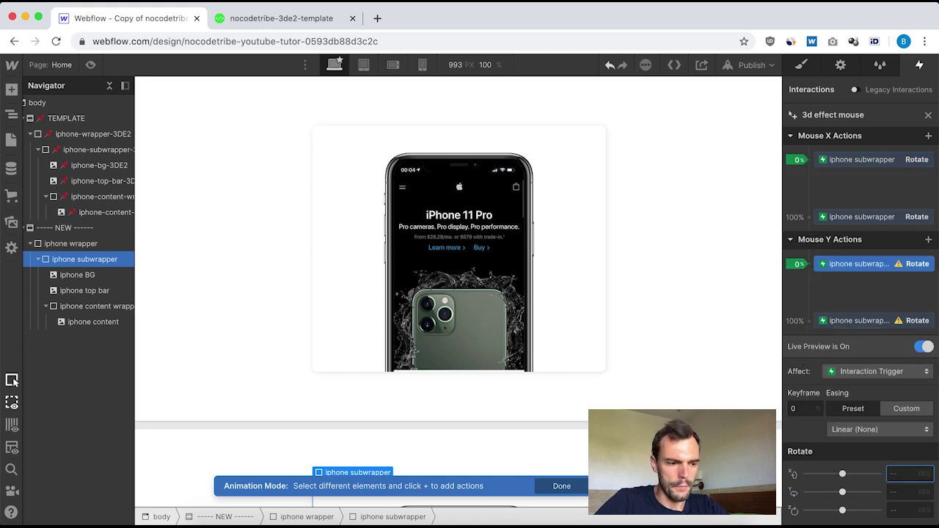
pyautogui.write('-10')
pyautogui.scroll(-5, 719, 323)
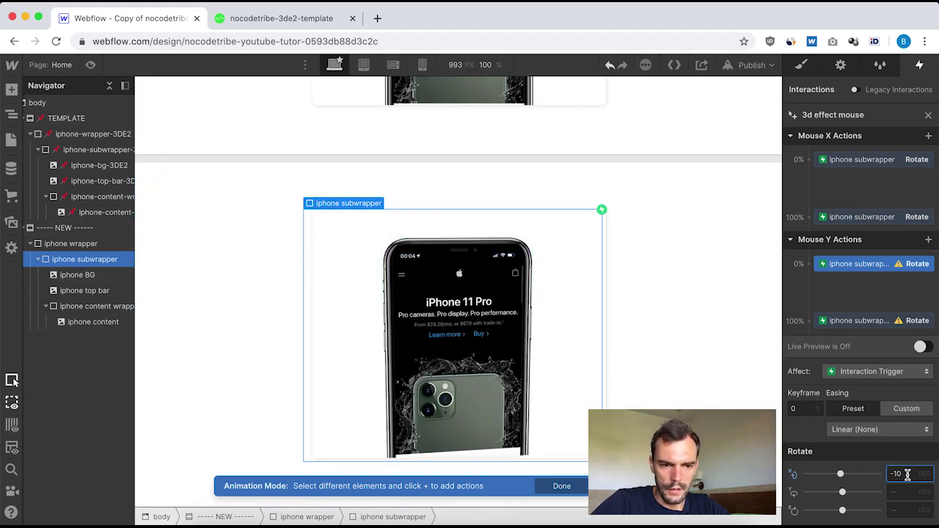
# - Set the X rotation of the iphone subwrapper's 100% Mouse Y keyframe to 10 degrees
pyautogui.click(851, 326)
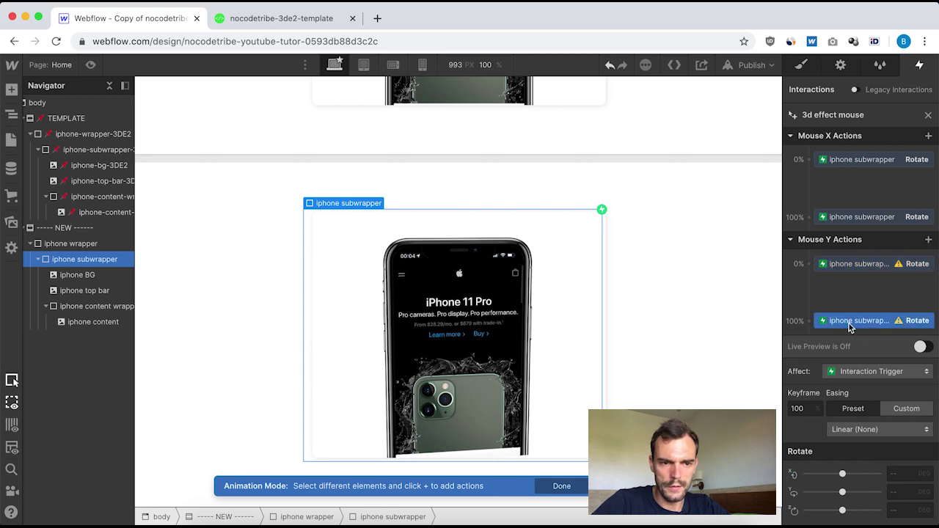
pyautogui.click(900, 475)
pyautogui.write('10')
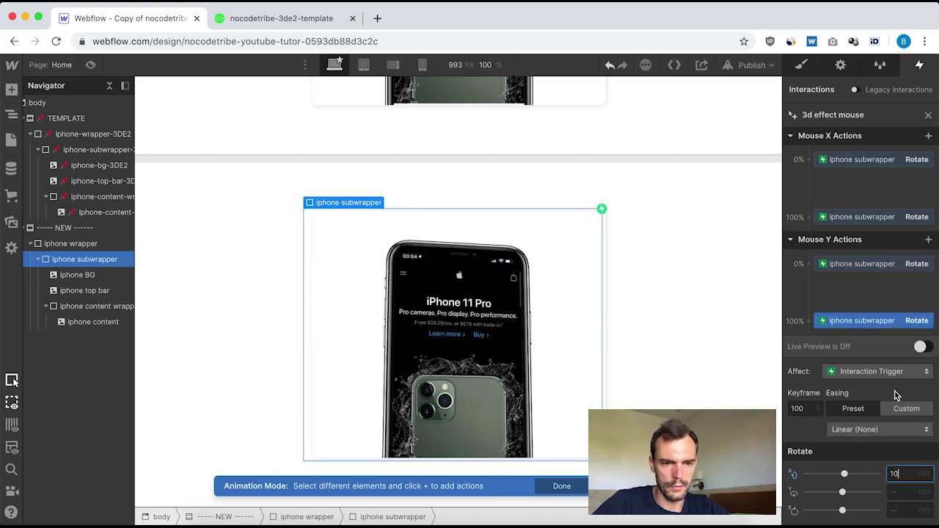
# - Test the 3d effect mouse animation on the iphone subwrapper with Live Preview, and leave the mouse-move trigger settings
pyautogui.click(922, 347)
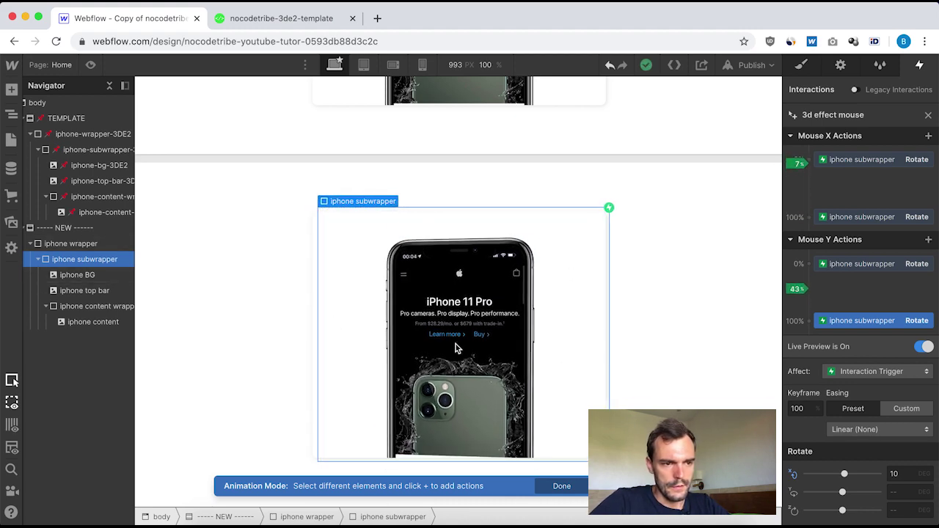
pyautogui.click(930, 116)
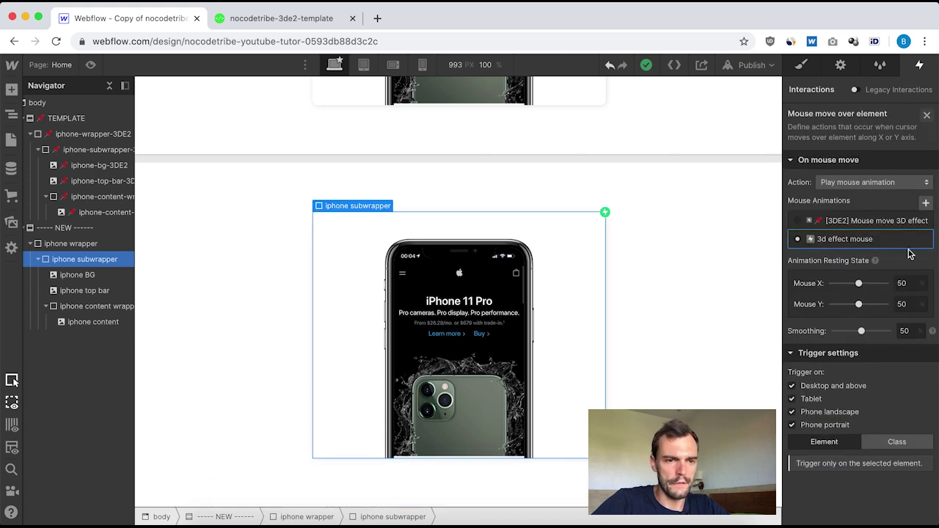
pyautogui.click(928, 116)
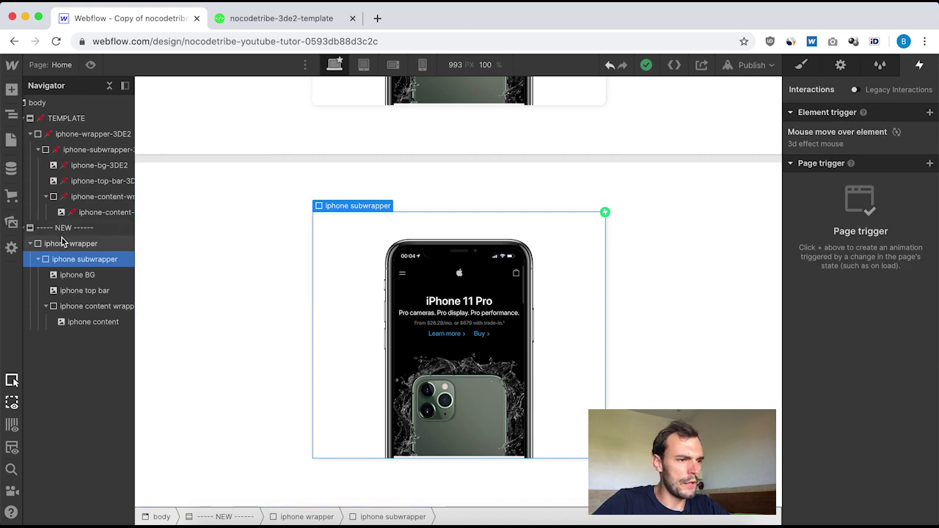
# - Examine the timing and Move settings of the template subwrapper's [3DE2] Hover on 3D effect animation
pyautogui.hscroll(3, 91, 189)
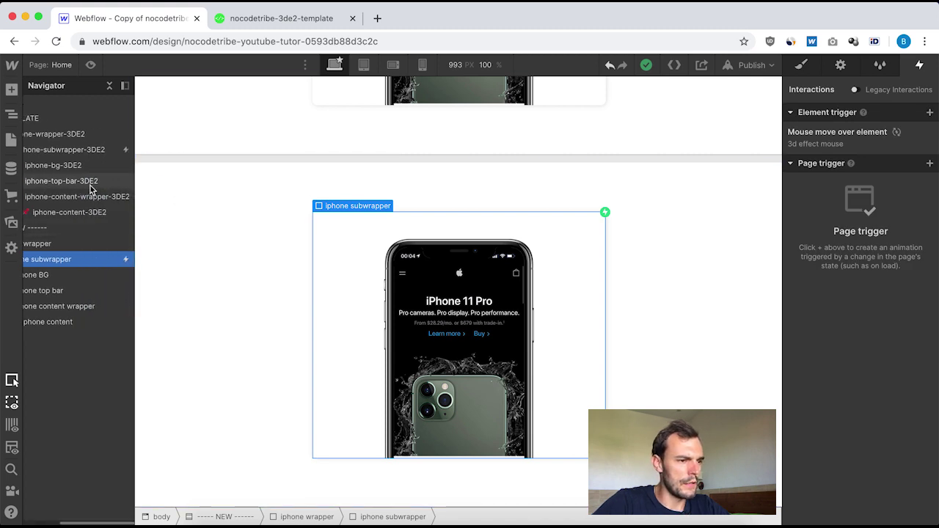
pyautogui.click(67, 149)
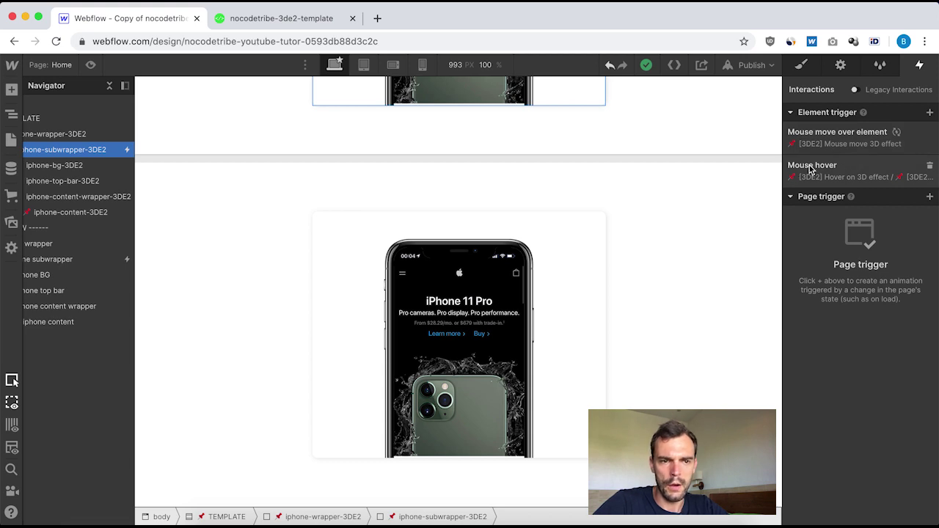
pyautogui.click(833, 173)
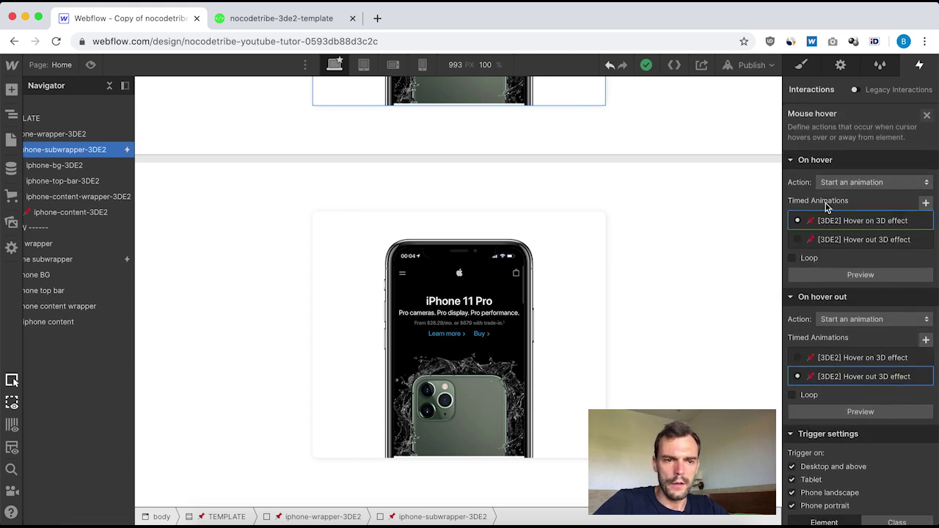
pyautogui.click(858, 222)
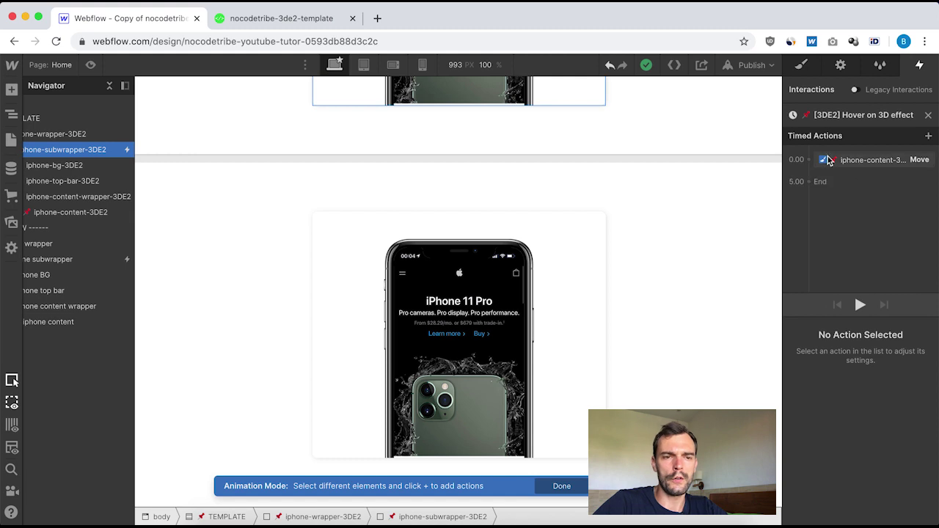
pyautogui.click(864, 160)
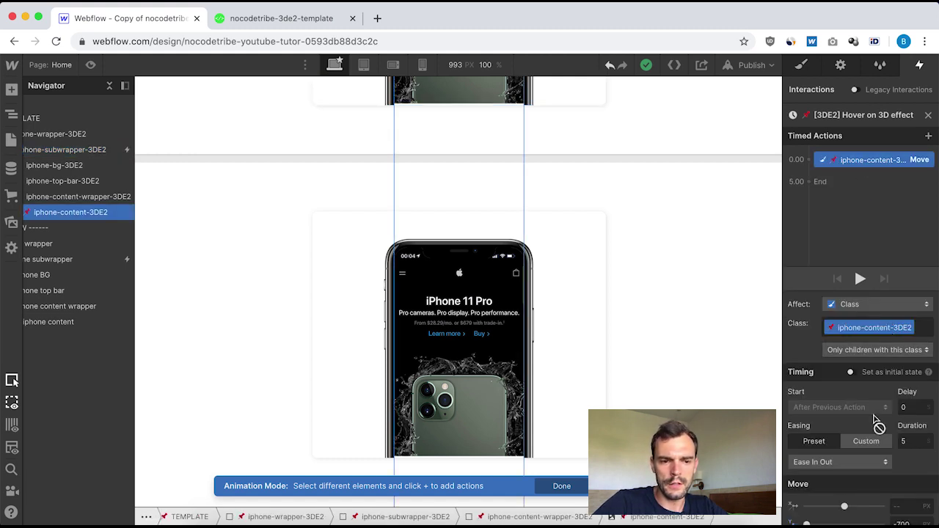
pyautogui.scroll(-1, 877, 440)
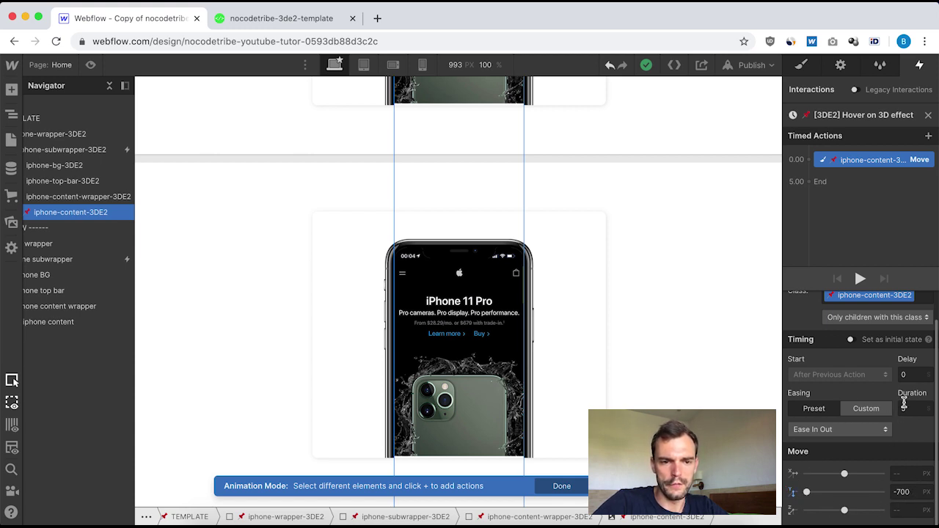
pyautogui.scroll(4, 440, 269)
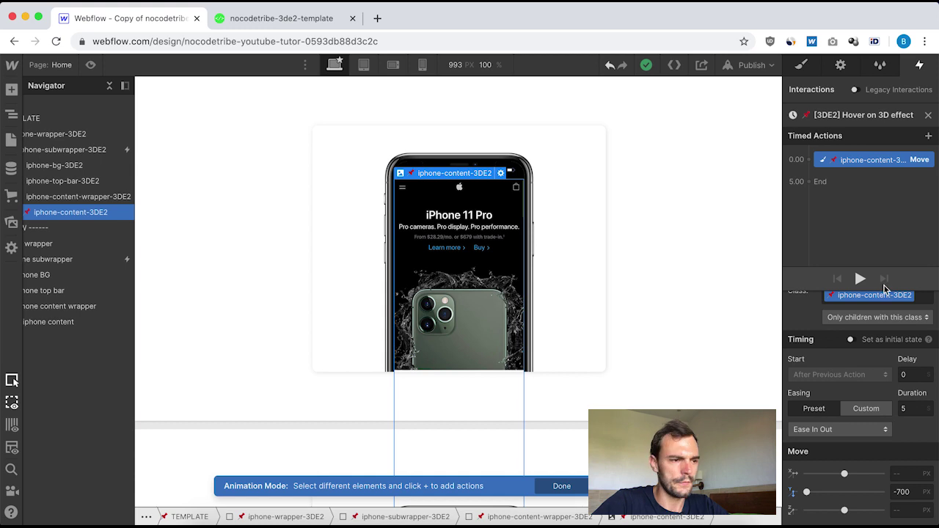
pyautogui.click(930, 118)
pyautogui.click(926, 116)
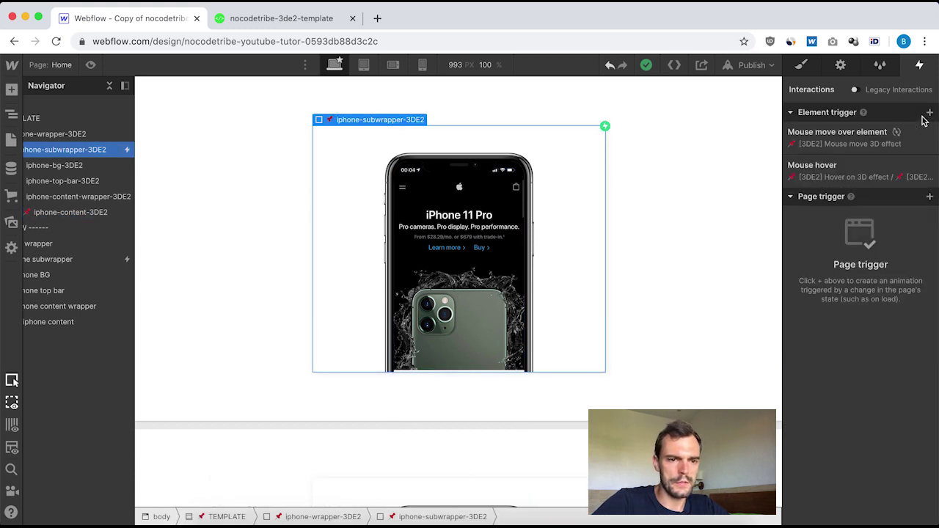
# - Add a Mouse hover trigger to the iphone subwrapper and set its On hover action to Start an animation
pyautogui.click(70, 258)
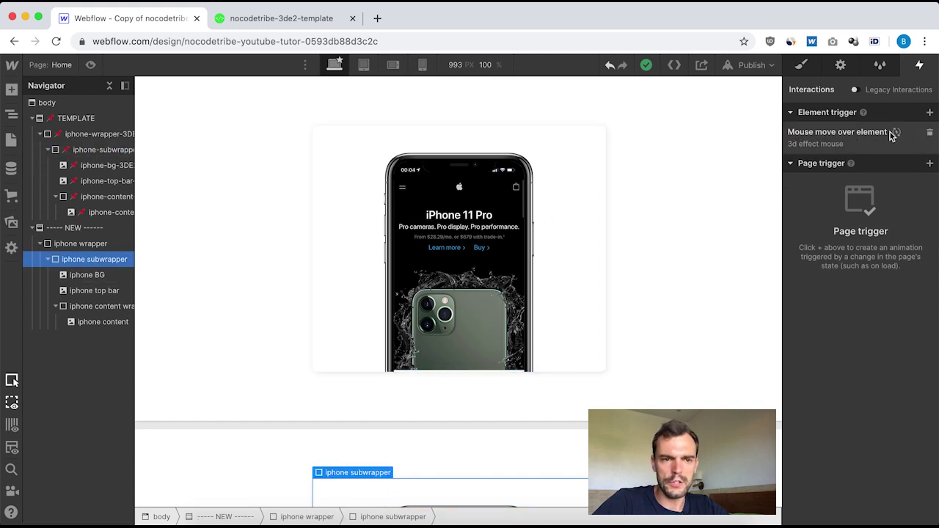
pyautogui.click(930, 113)
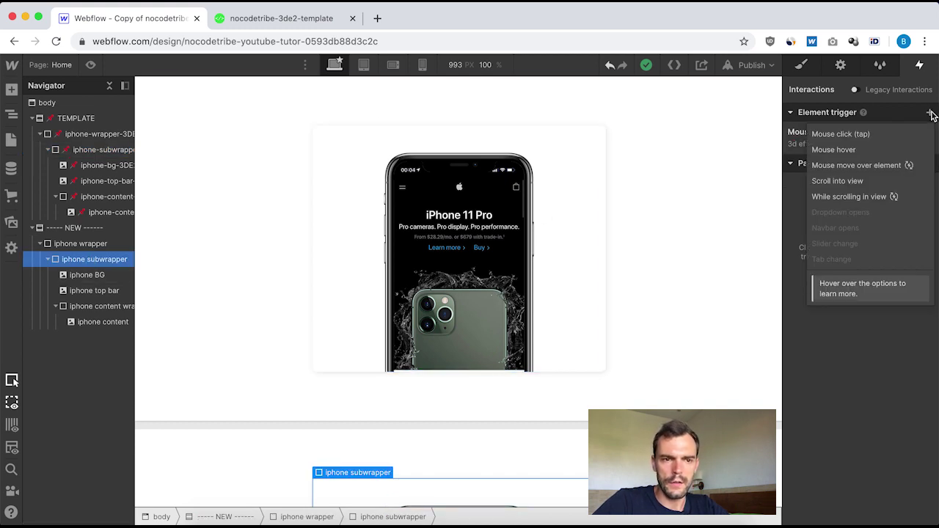
pyautogui.click(840, 151)
pyautogui.click(852, 182)
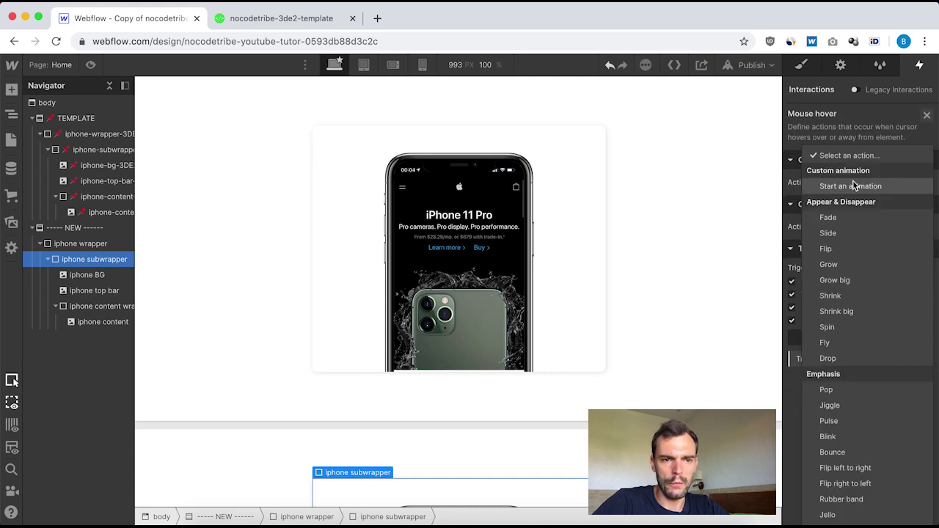
pyautogui.click(834, 188)
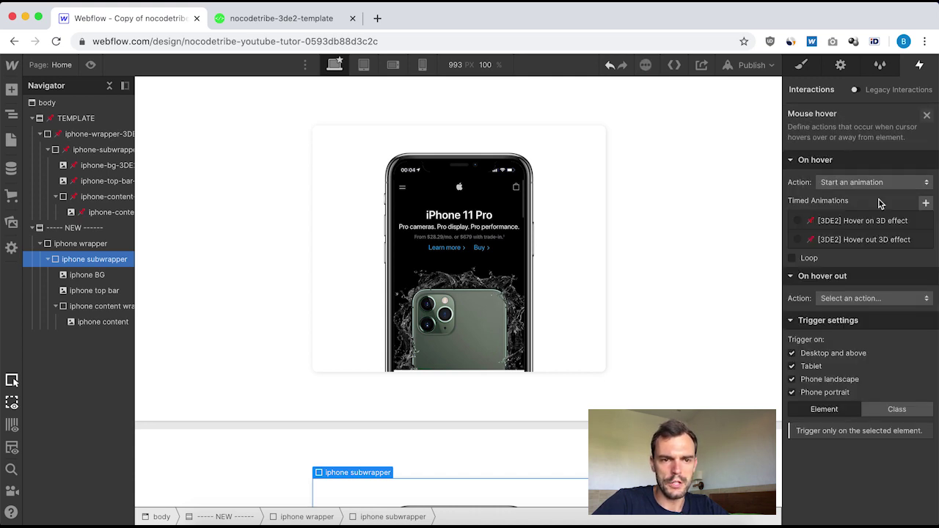
# - Create a new timed animation named "Hover ON iphone" for the hover action
pyautogui.click(927, 205)
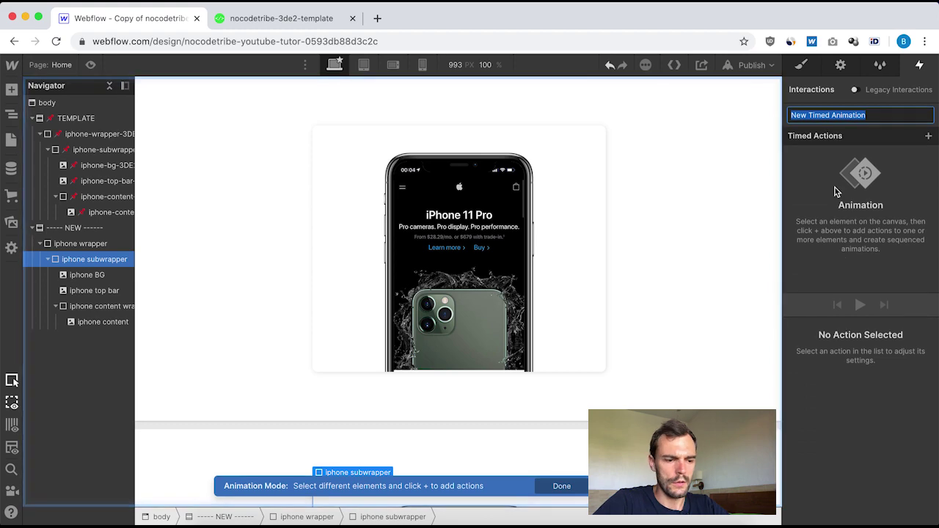
pyautogui.write('Hover ON')
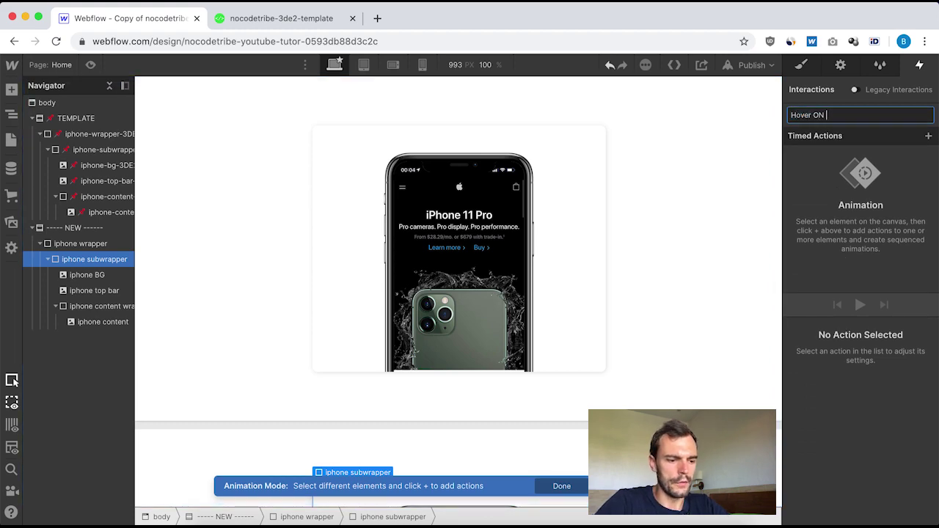
pyautogui.scroll(3, 733, 242)
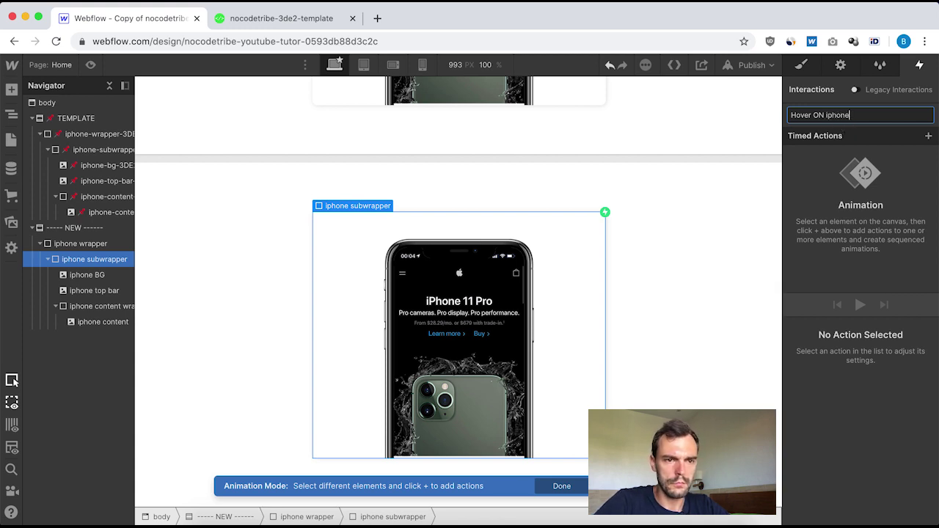
pyautogui.press('Return')
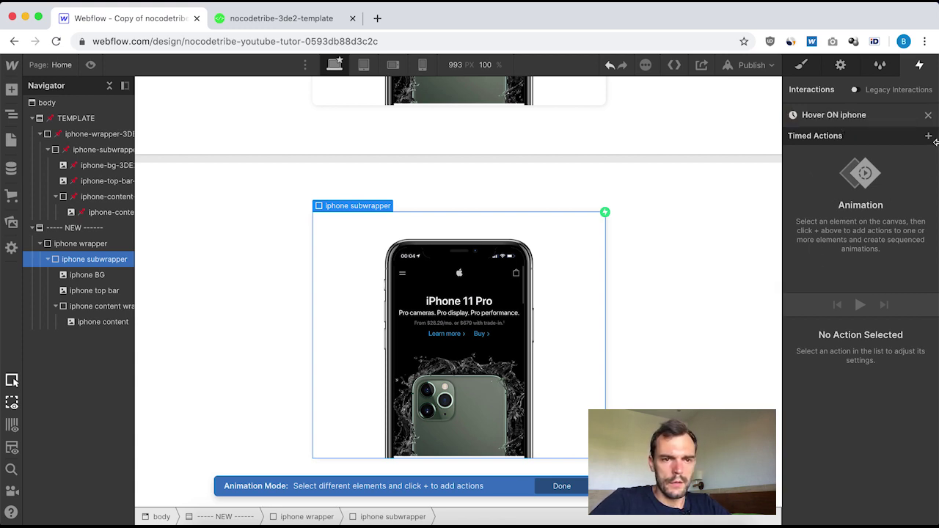
# - Add a Move action for the iphone content image to the Hover ON iphone animation
pyautogui.click(94, 323)
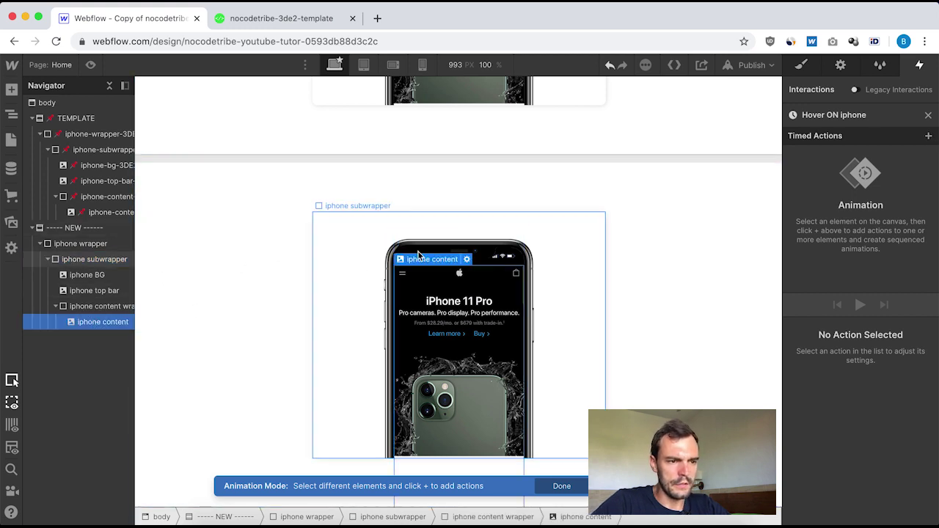
pyautogui.click(928, 136)
pyautogui.click(818, 174)
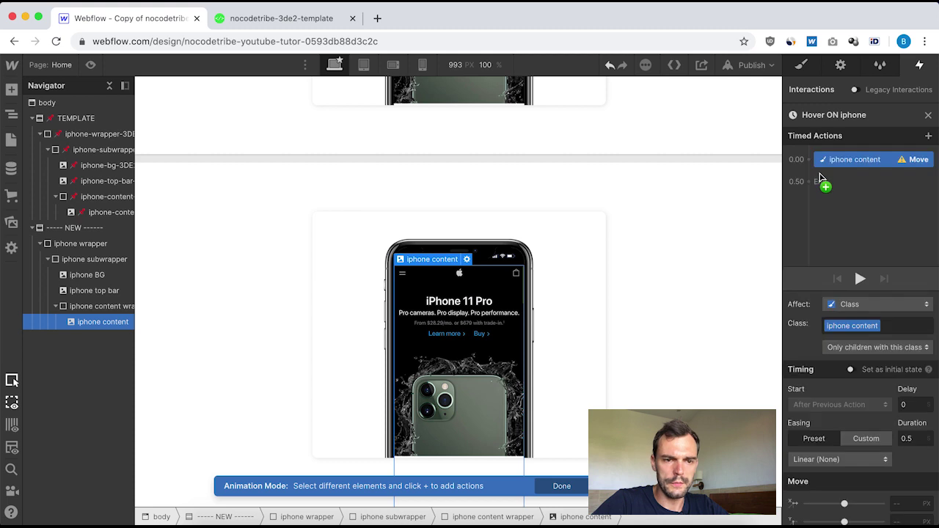
# - Give the iphone content Move action a duration of 5 seconds, Ease In Out easing and a Y offset of -700 px
pyautogui.scroll(-1, 884, 394)
pyautogui.doubleClick(912, 409)
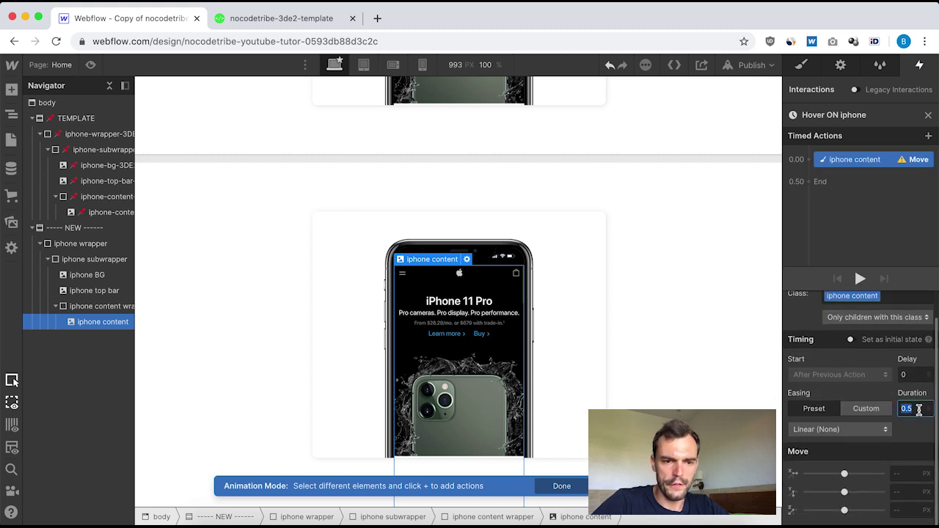
pyautogui.write('5')
pyautogui.click(864, 434)
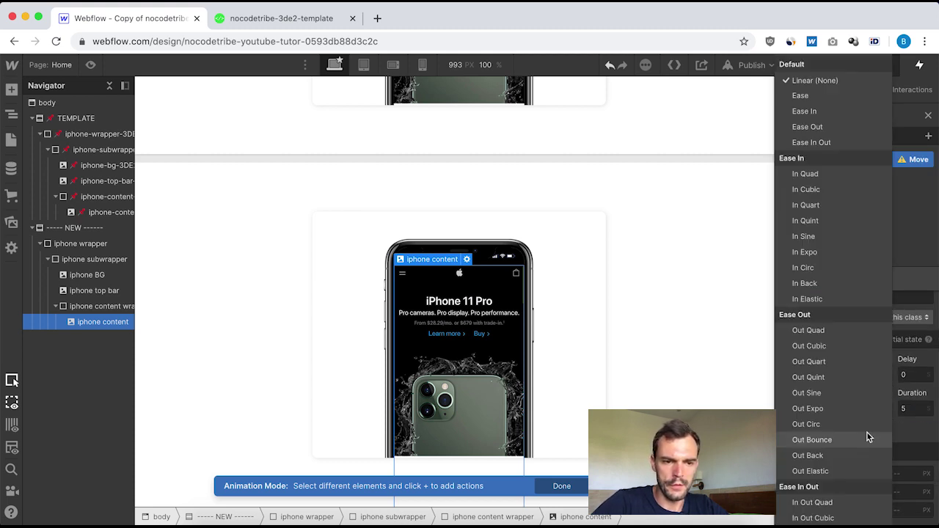
pyautogui.click(821, 143)
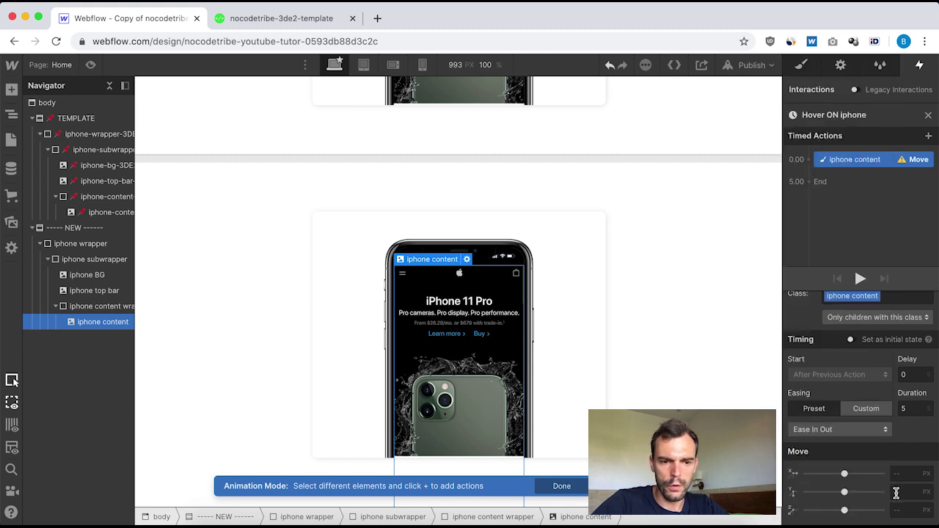
pyautogui.write('-7')
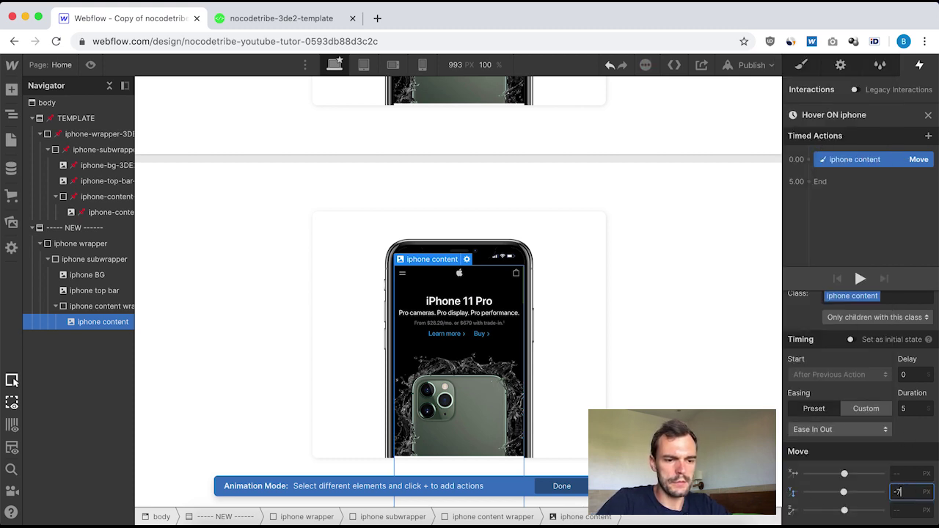
pyautogui.write('00')
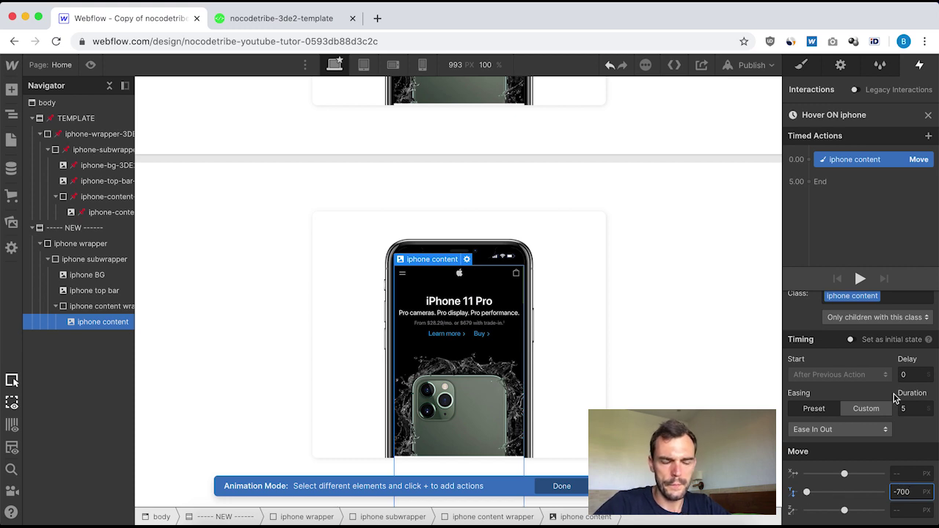
# - Play the Hover ON iphone animation, test the hover effect in page preview, and leave the animation editor
pyautogui.click(861, 279)
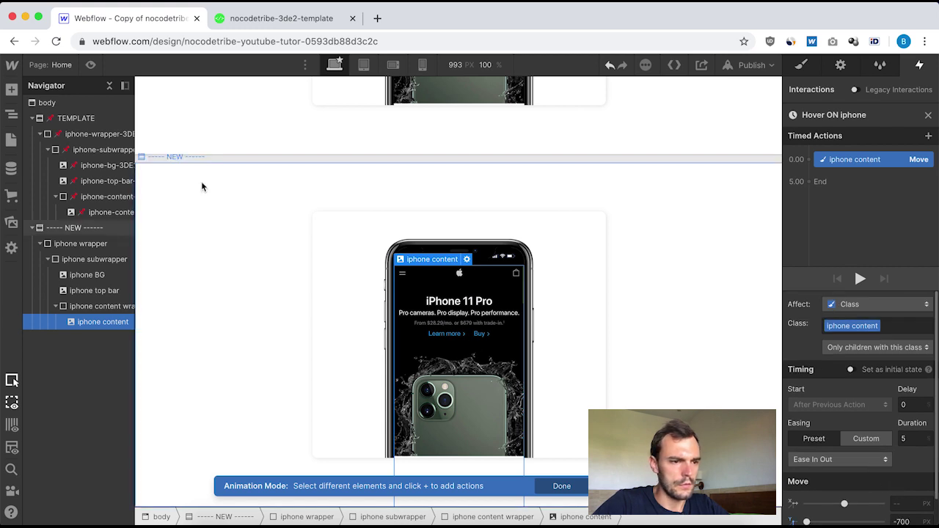
pyautogui.click(90, 65)
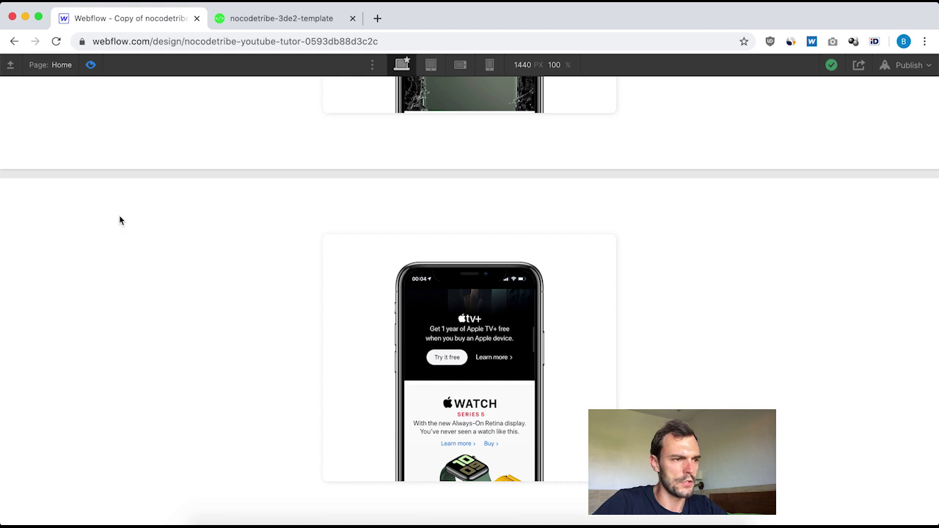
pyautogui.click(90, 67)
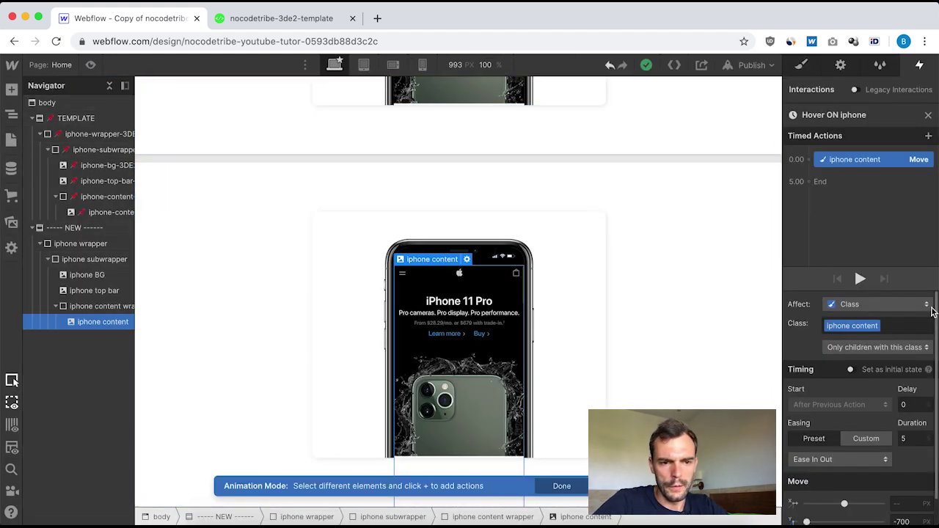
pyautogui.click(928, 116)
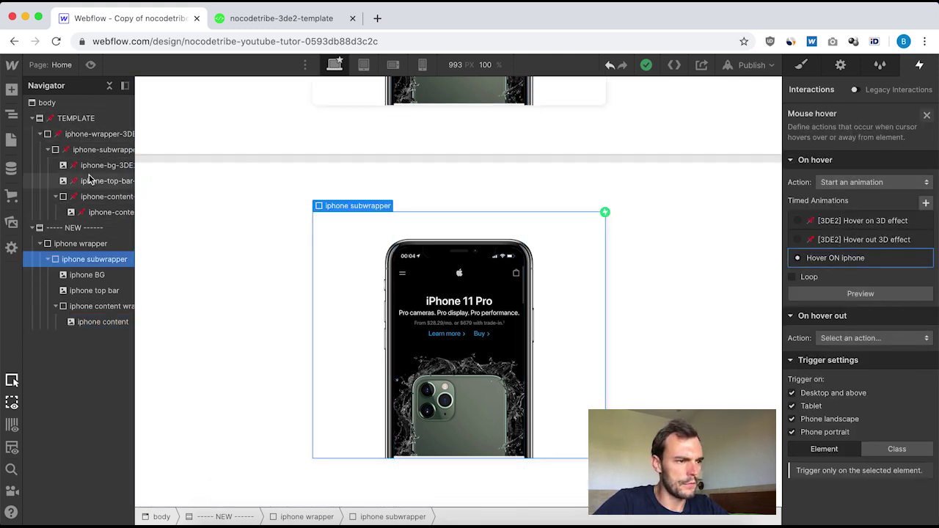
# - Examine the template iphone-subwrapper-3DE2's hover-on and hover-out animations, including the hover-out Move action's timing, easing and offset
pyautogui.hscroll(3, 82, 176)
pyautogui.click(73, 156)
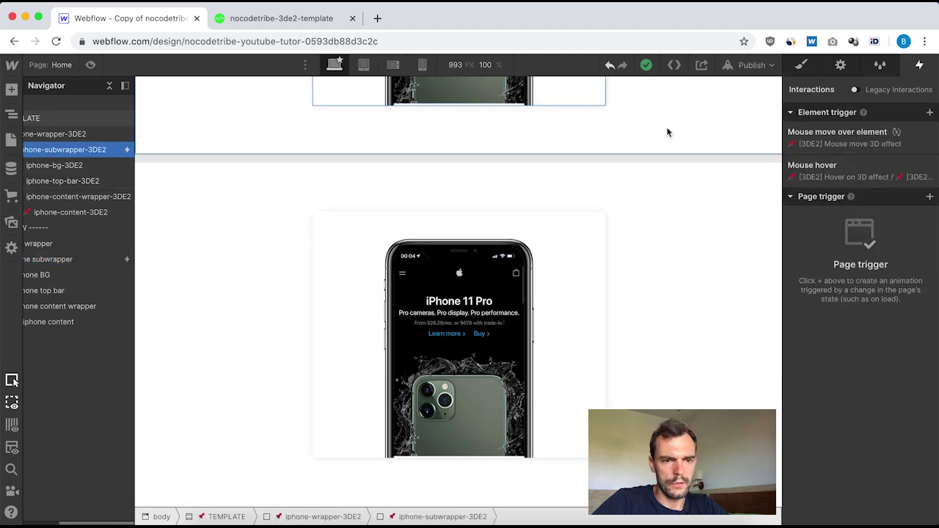
pyautogui.click(811, 166)
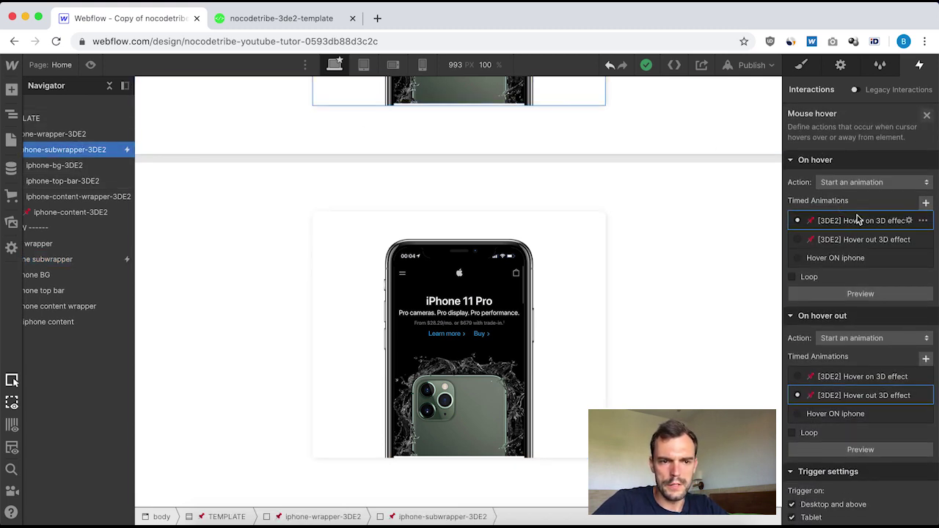
pyautogui.click(857, 222)
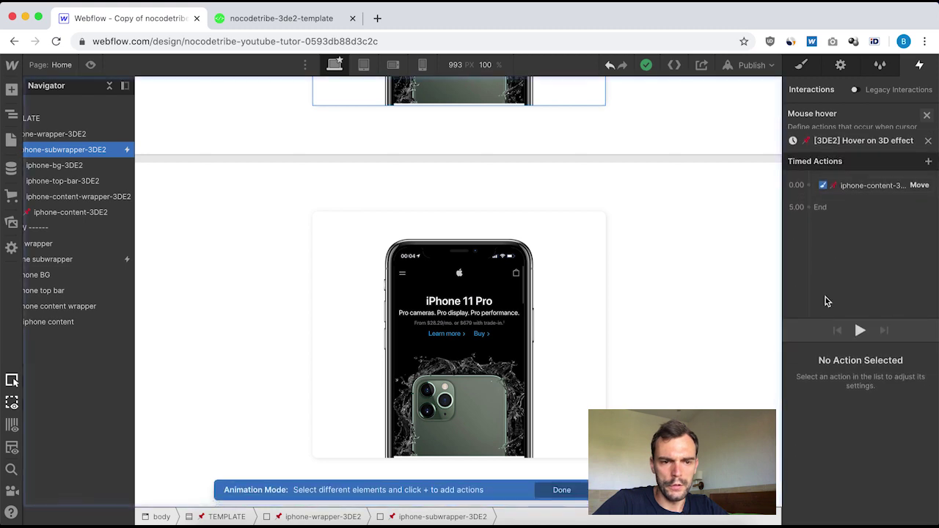
pyautogui.click(928, 117)
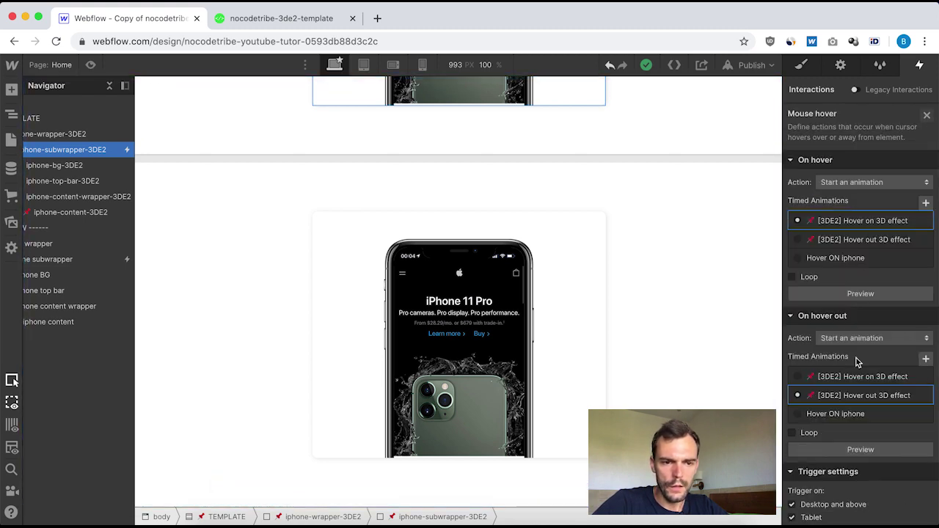
pyautogui.click(841, 397)
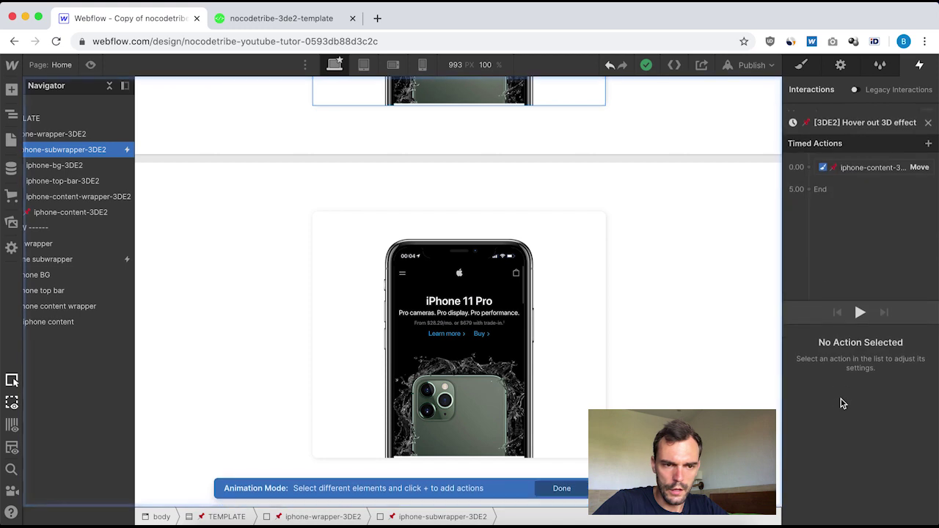
pyautogui.click(863, 160)
pyautogui.scroll(-1, 859, 420)
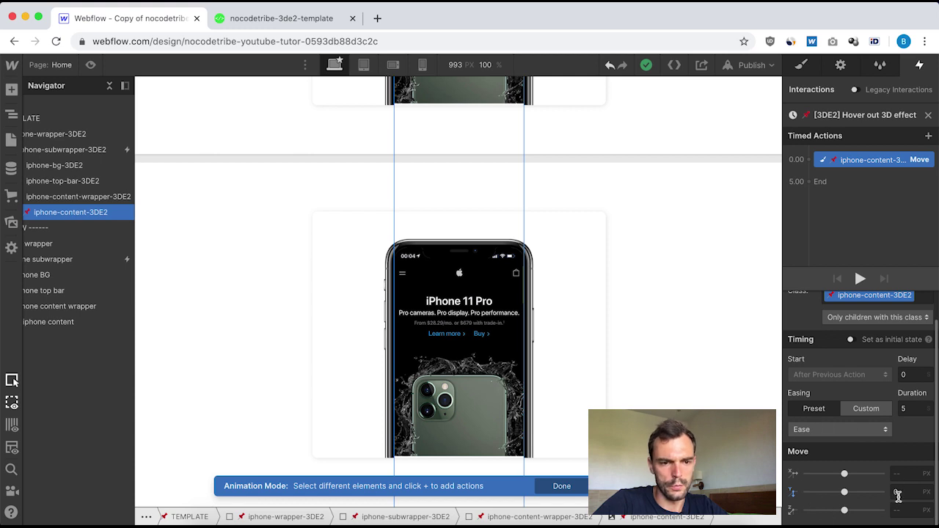
pyautogui.click(927, 117)
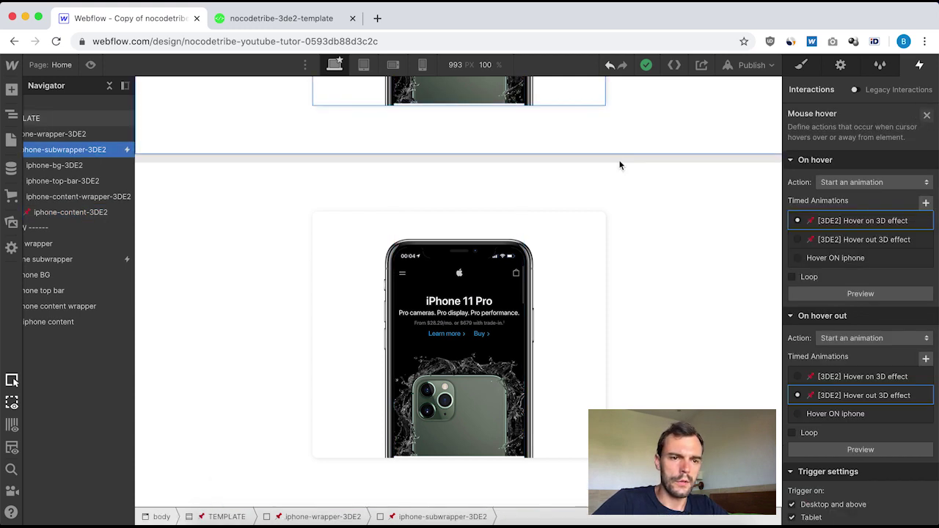
# - Create a new timed animation named "Hover OUT iphone" for the hover-out action of the iphone subwrapper in the NEW section
pyautogui.click(68, 261)
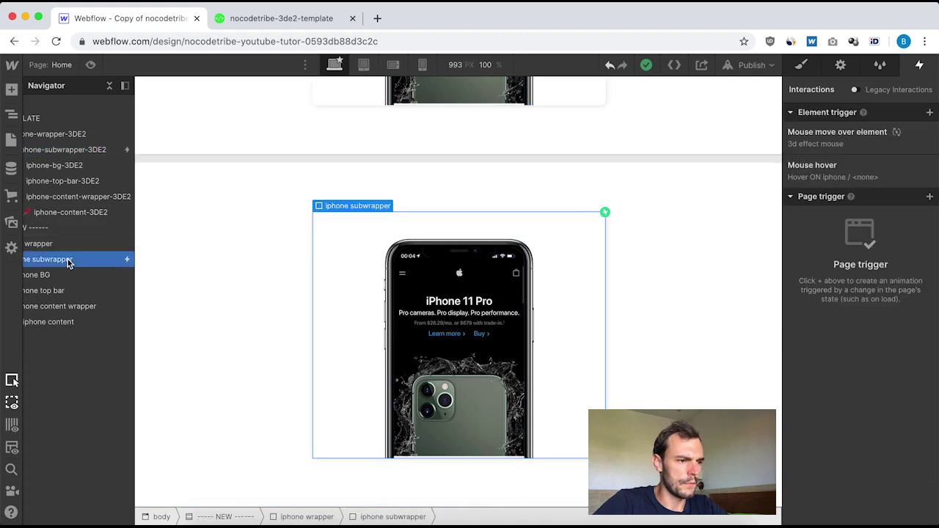
pyautogui.click(846, 172)
pyautogui.click(836, 262)
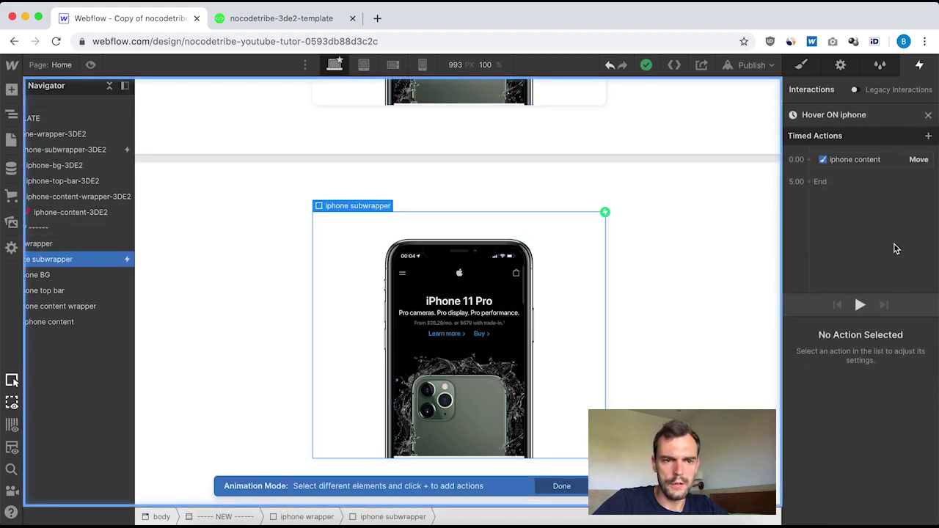
pyautogui.click(929, 116)
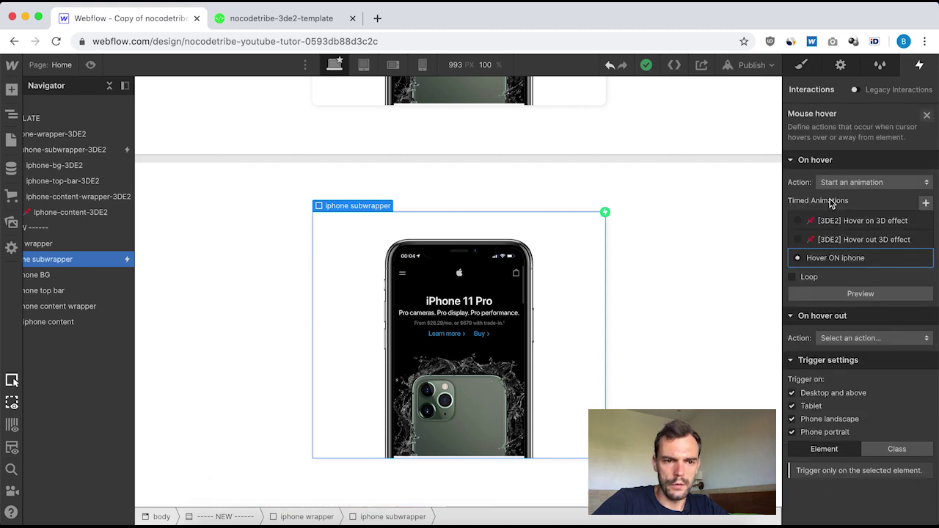
pyautogui.click(865, 339)
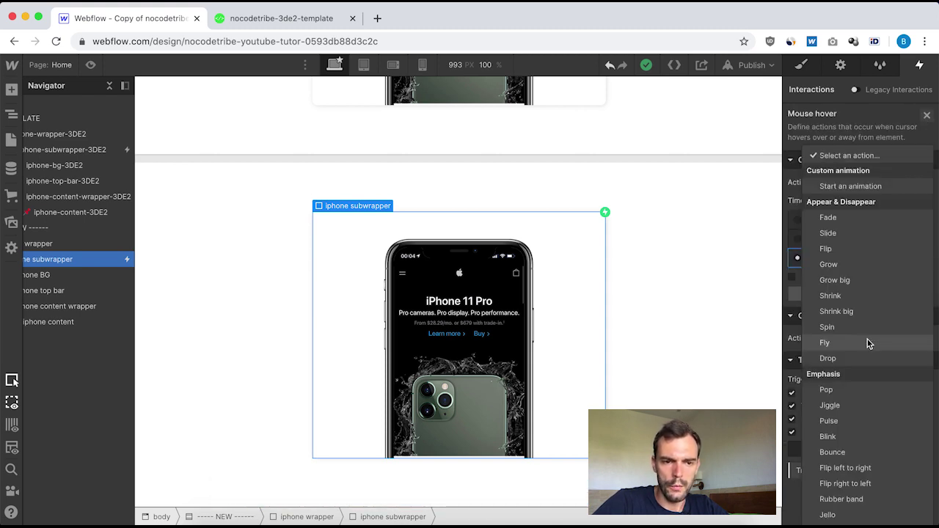
pyautogui.click(864, 189)
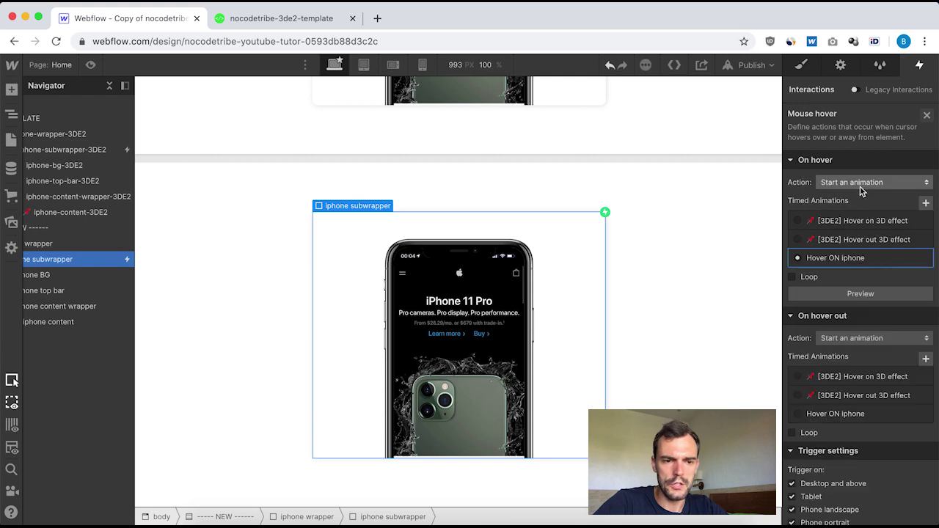
pyautogui.click(926, 360)
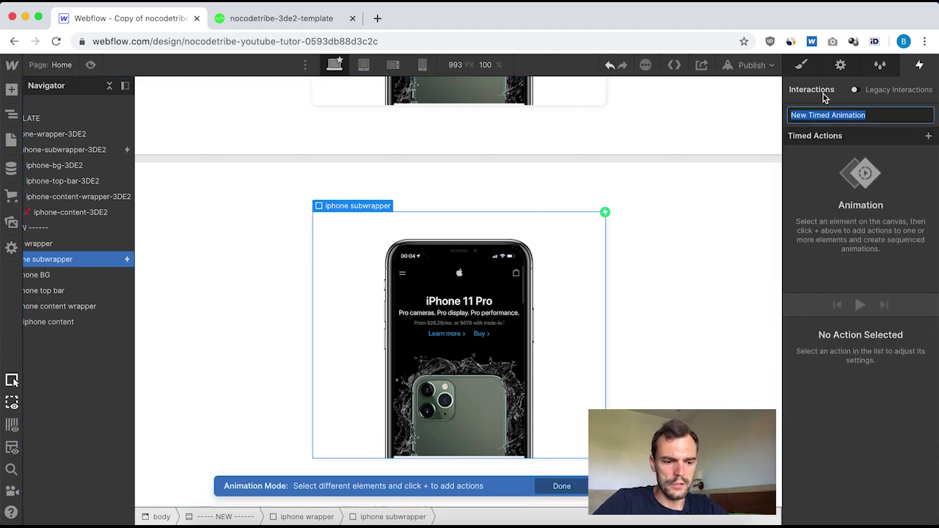
pyautogui.write('Hover OUT iphon')
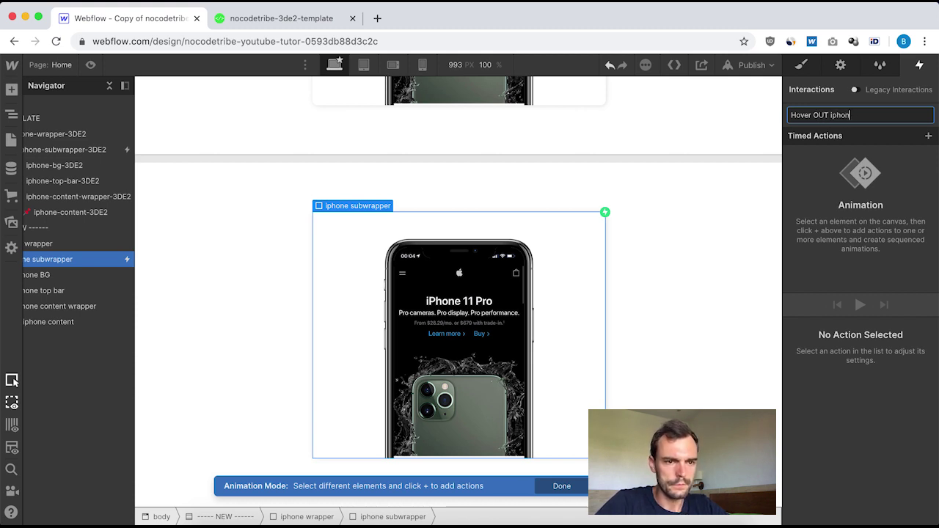
pyautogui.write('e')
pyautogui.press('Return')
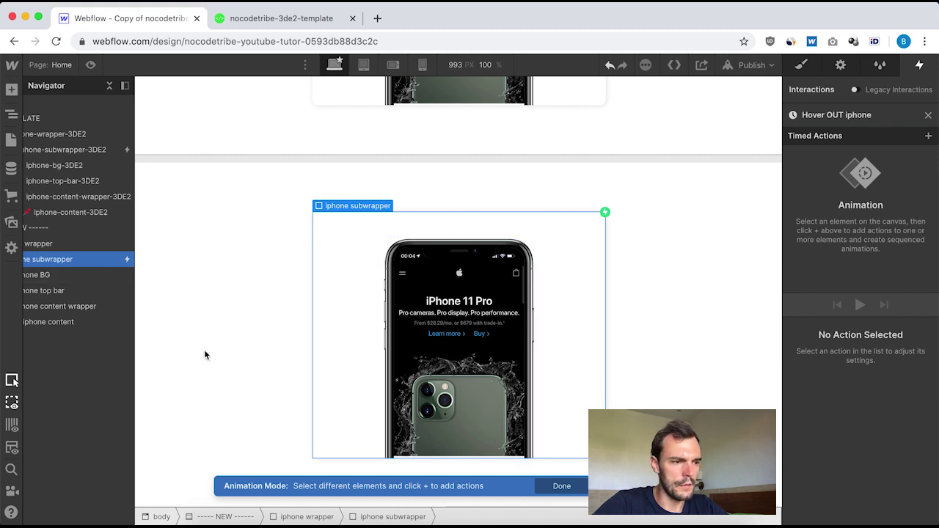
# - Add a Move action for the iphone content image to the Hover OUT iphone animation
pyautogui.click(69, 323)
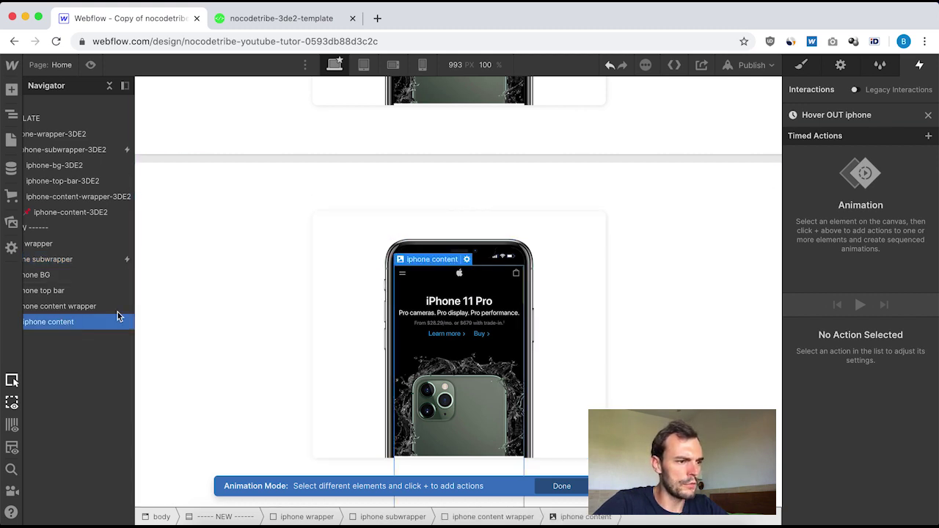
pyautogui.click(929, 138)
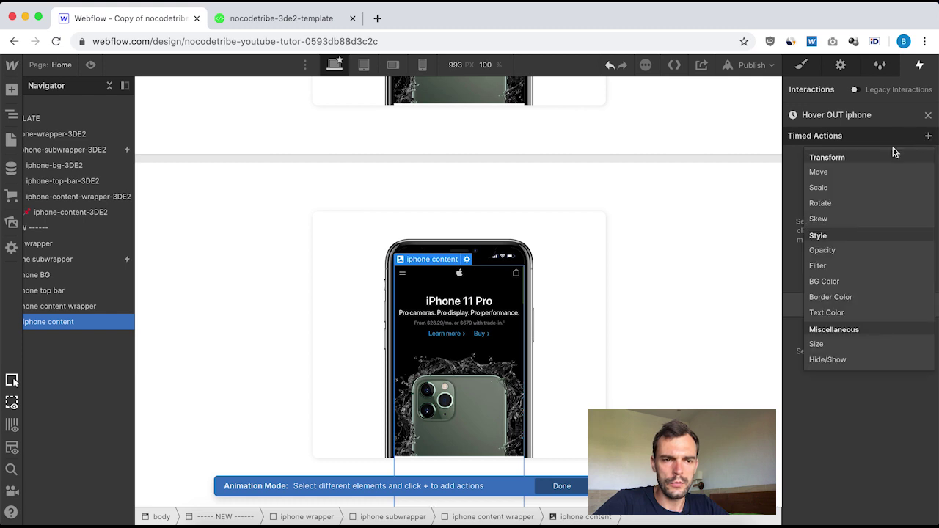
pyautogui.click(820, 173)
# - Give the iphone content Move action a duration of 5 seconds, Ease easing and a Y offset of 0 px
pyautogui.click(921, 438)
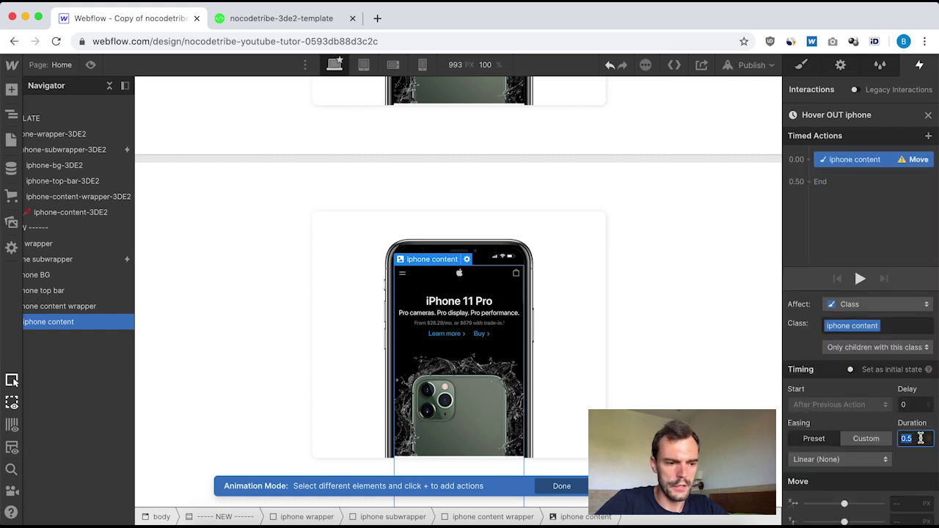
pyautogui.write('5')
pyautogui.click(873, 458)
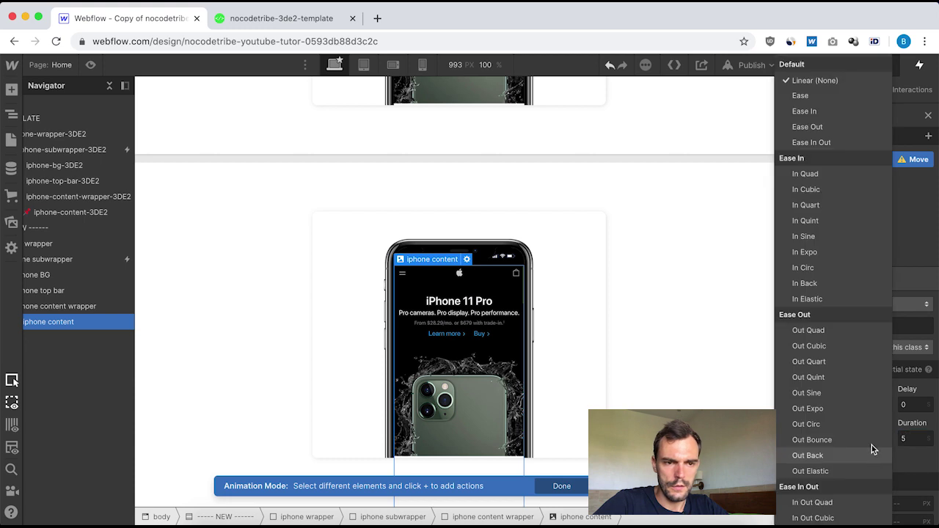
pyautogui.click(805, 91)
pyautogui.scroll(-1, 884, 485)
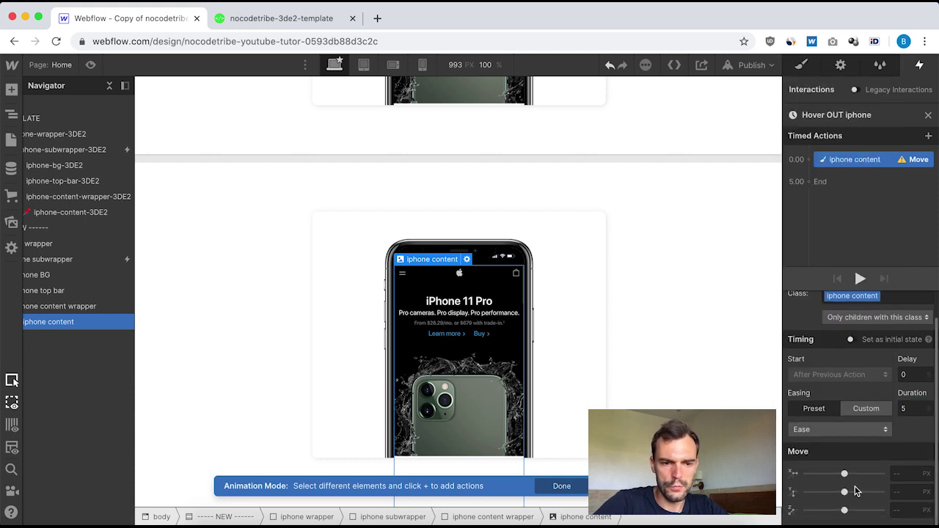
pyautogui.click(907, 493)
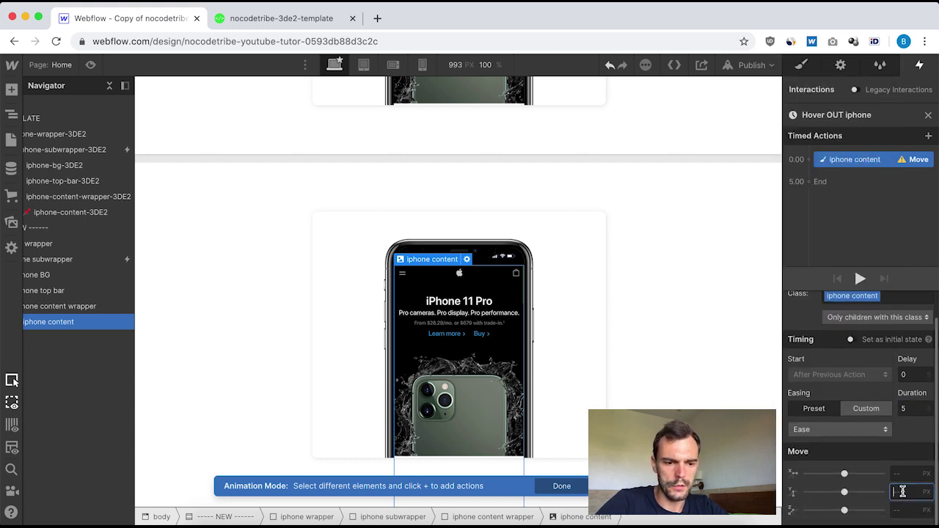
pyautogui.write('0')
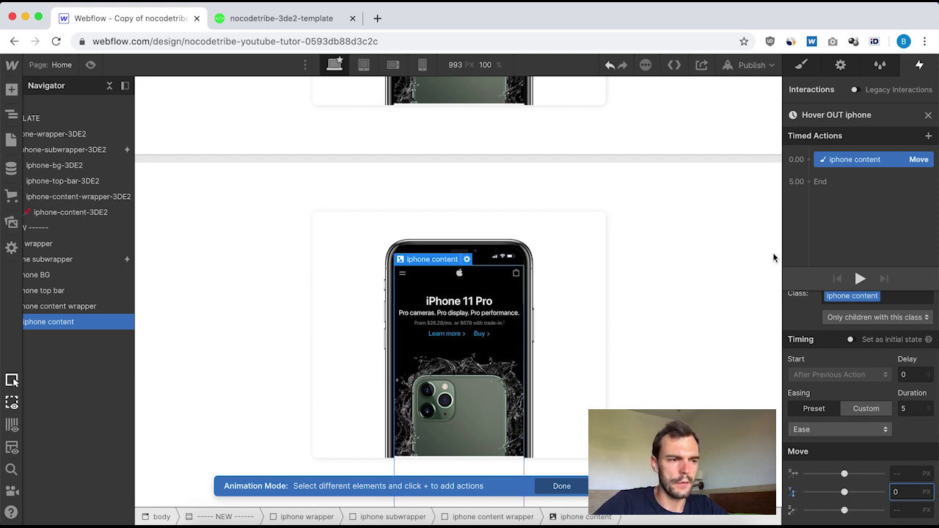
# - Test the hover-on and hover-out scrolling of the new iPhone in page preview and compare it with the template's iPhone
pyautogui.click(91, 65)
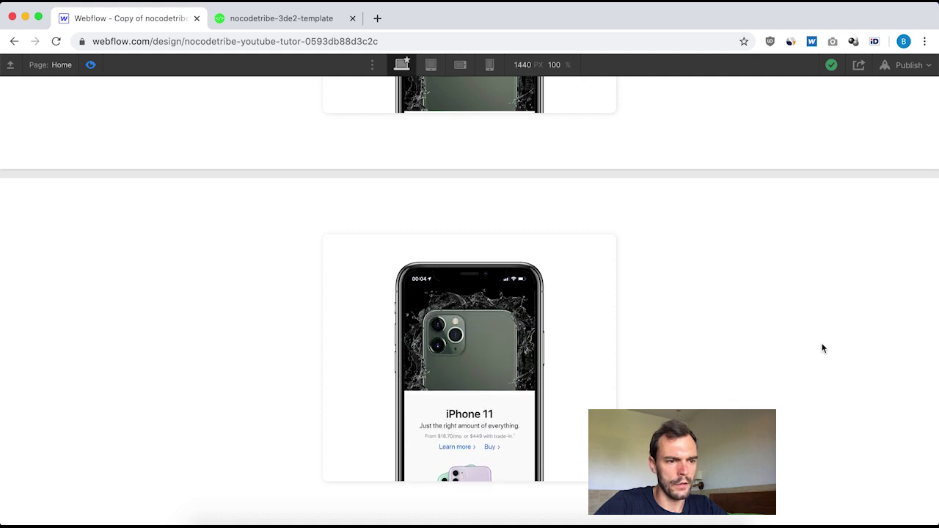
pyautogui.scroll(1, 807, 322)
pyautogui.scroll(5, 806, 323)
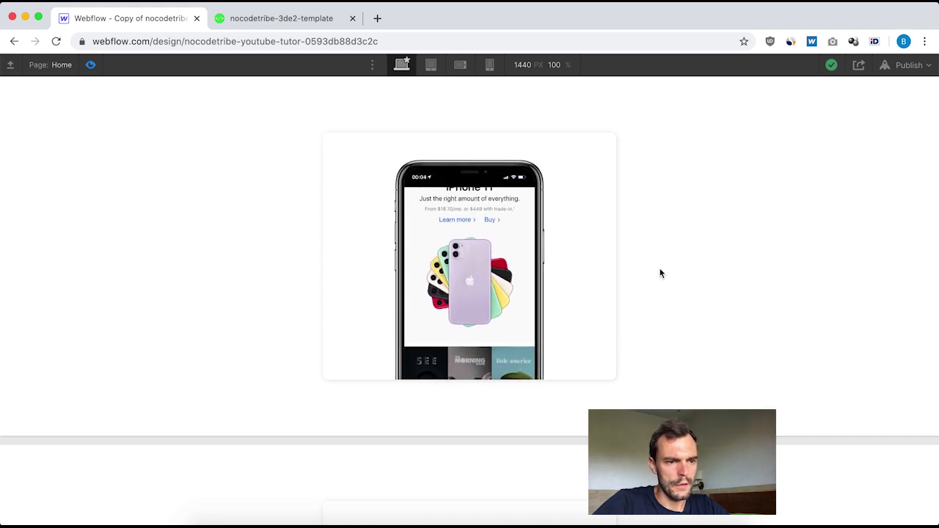
pyautogui.scroll(-4, 659, 270)
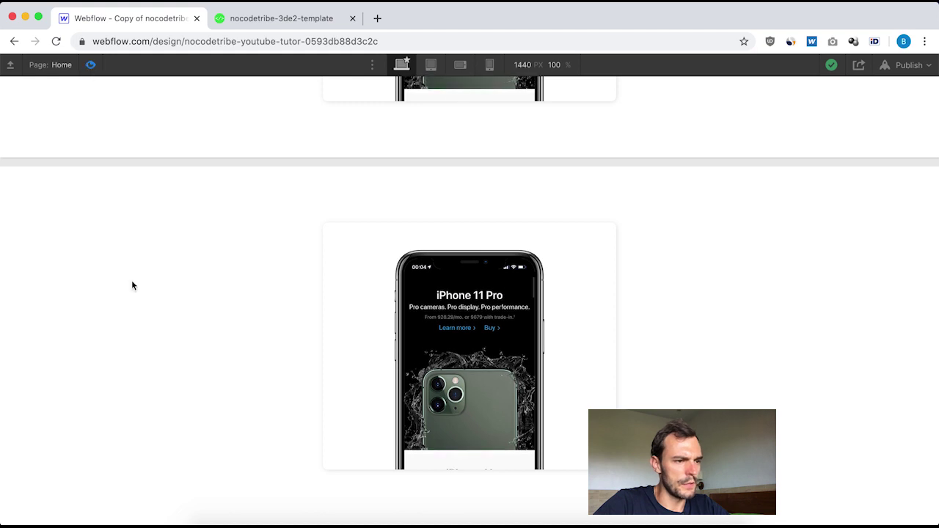
pyautogui.press('super+shift+p')
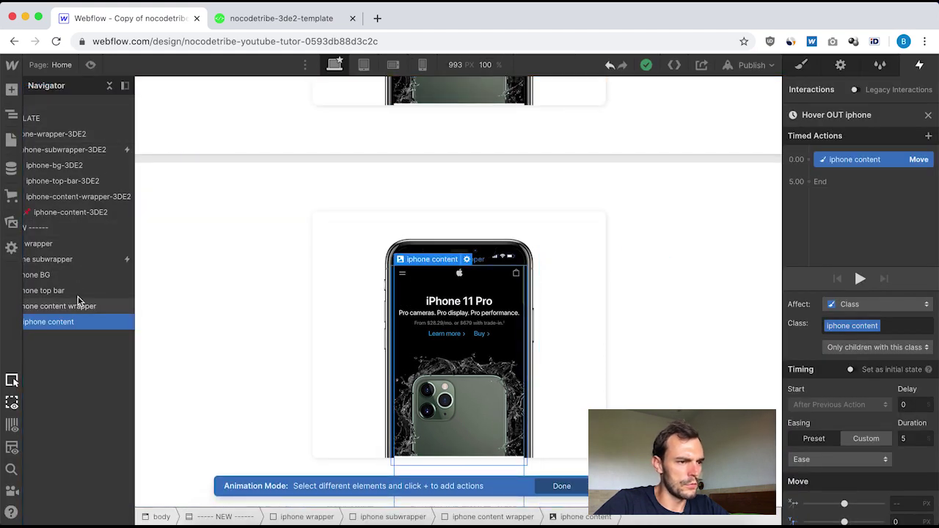
# - Leave the Hover OUT iphone animation editor and close the iphone subwrapper's mouse hover settings
pyautogui.click(67, 151)
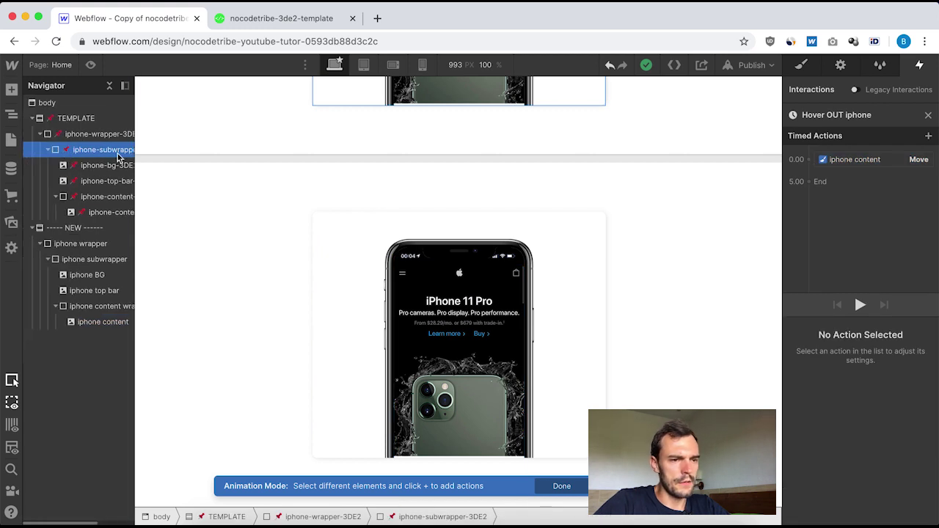
pyautogui.click(929, 115)
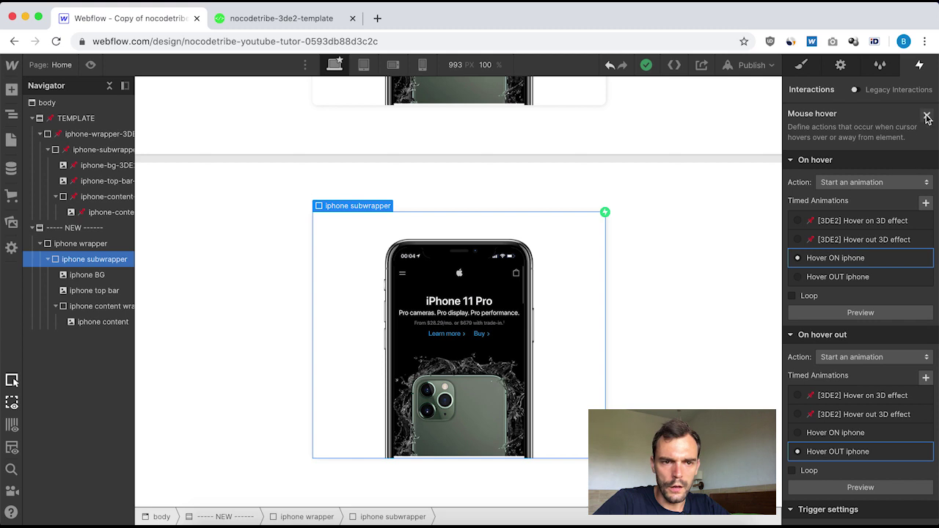
pyautogui.click(927, 118)
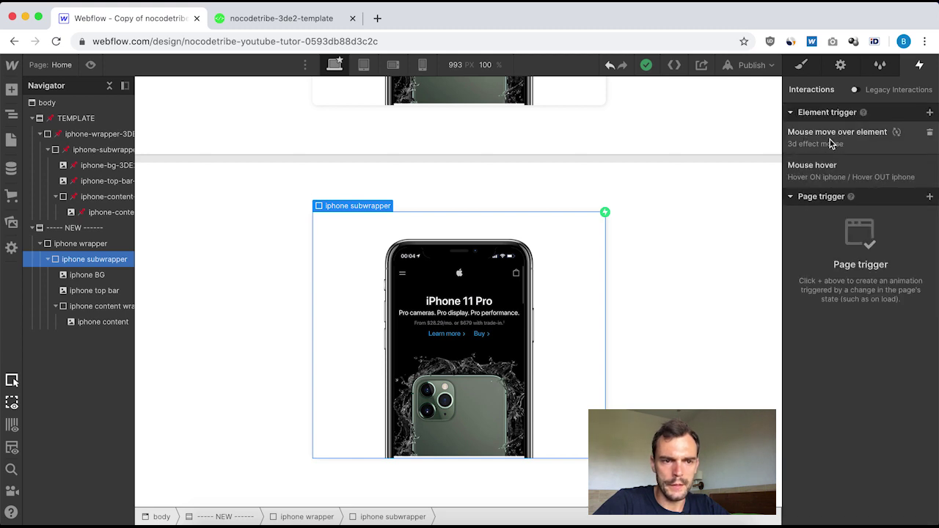
# - Examine the mouse move trigger settings of the template's iphone-subwrapper-3DE2, then reselect the iphone subwrapper in the NEW section
pyautogui.click(92, 134)
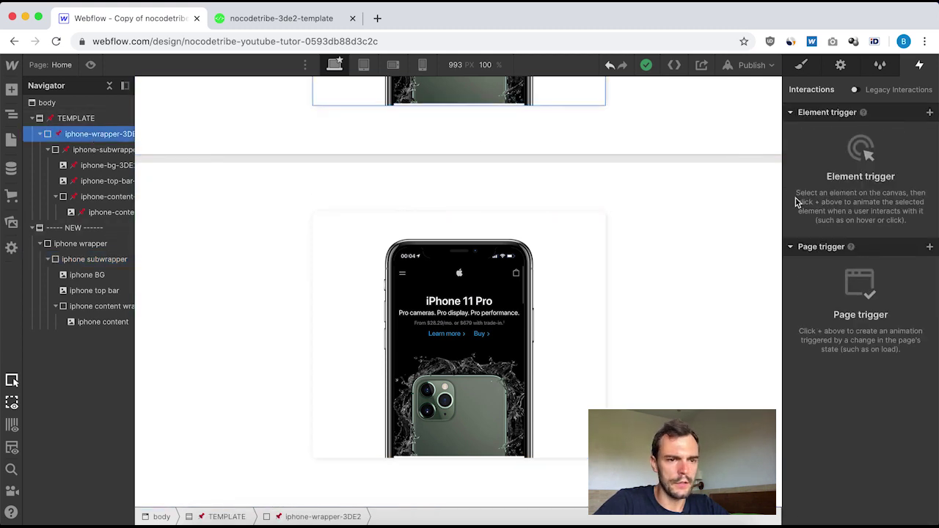
pyautogui.click(104, 149)
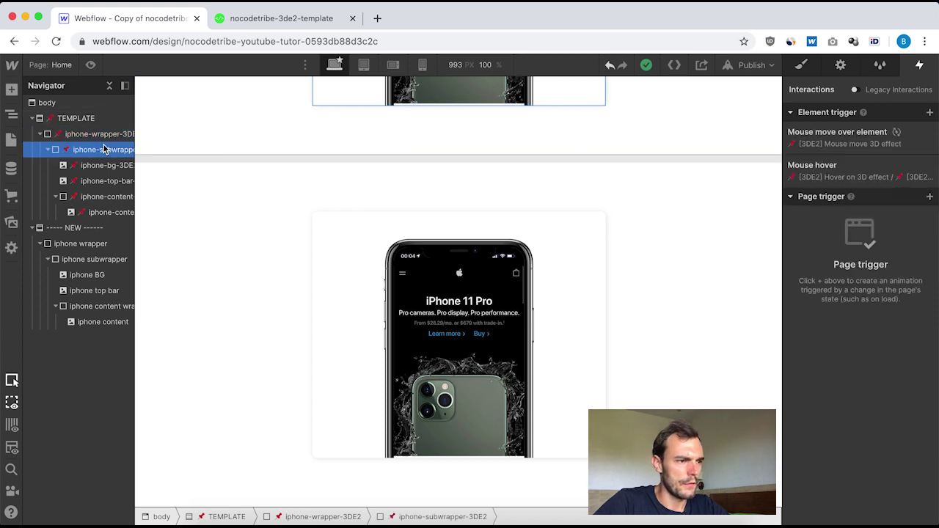
pyautogui.click(847, 137)
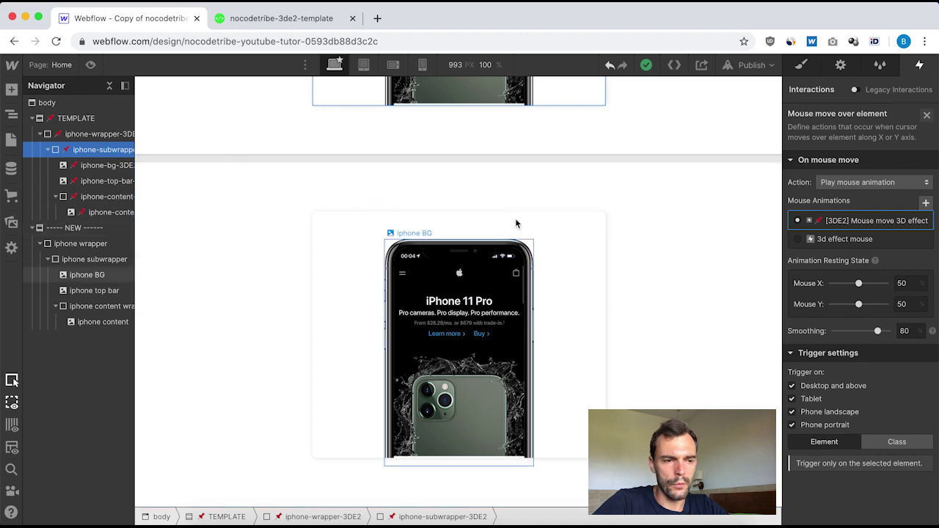
pyautogui.scroll(5, 655, 205)
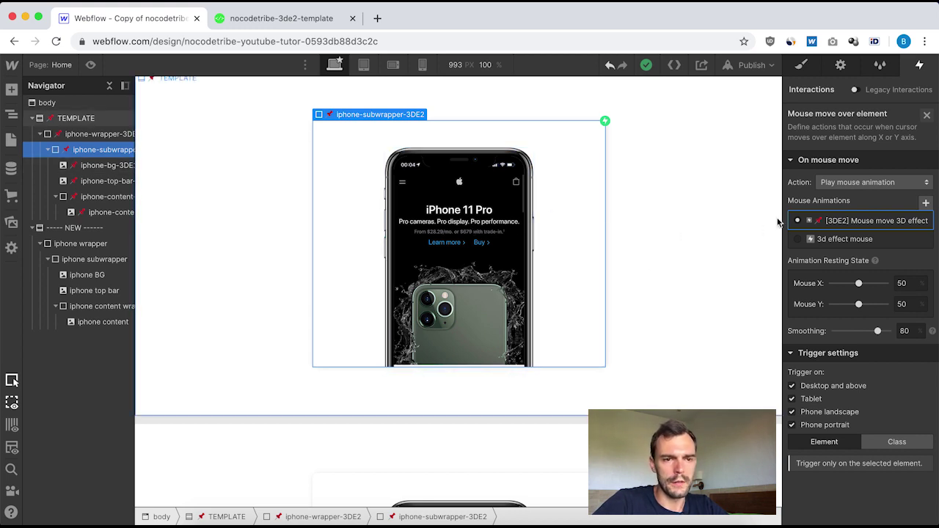
pyautogui.click(927, 117)
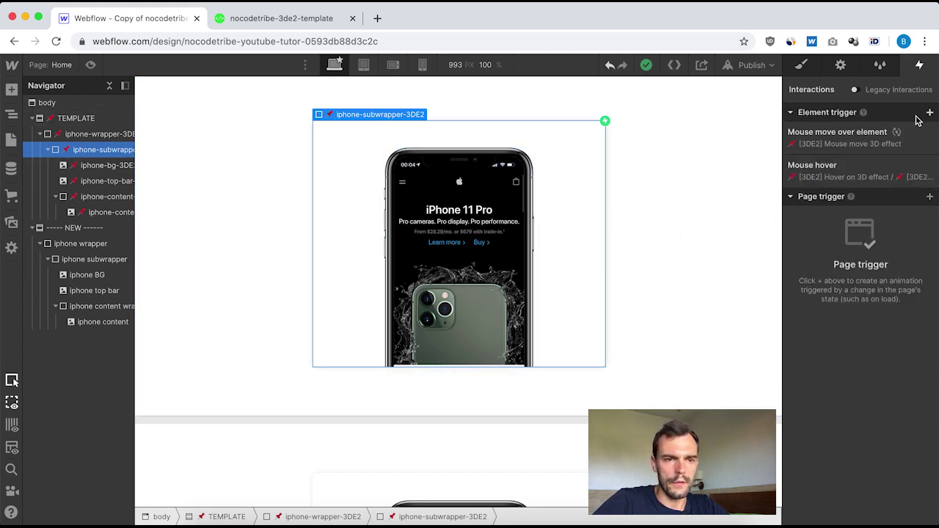
pyautogui.click(86, 261)
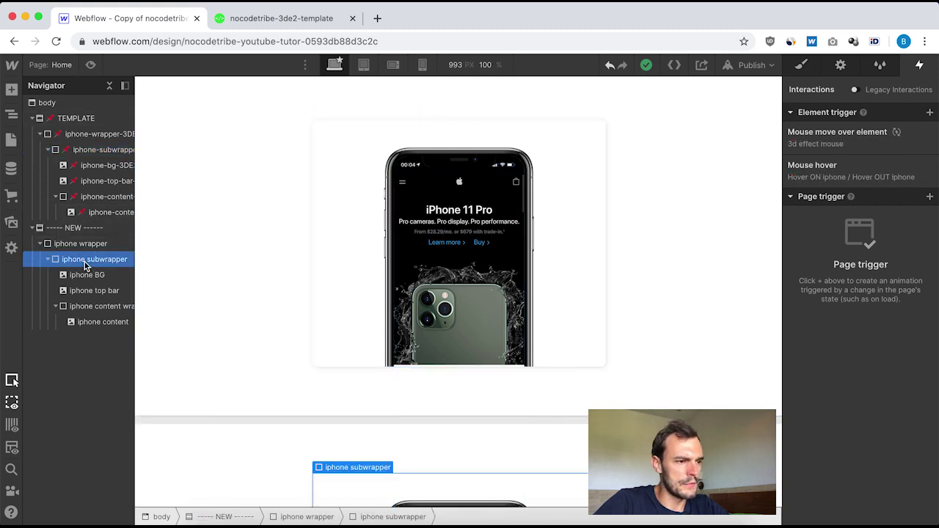
# - Set the smoothing of the iphone subwrapper's mouse move trigger to 80 for the 3d effect mouse animation
pyautogui.click(827, 139)
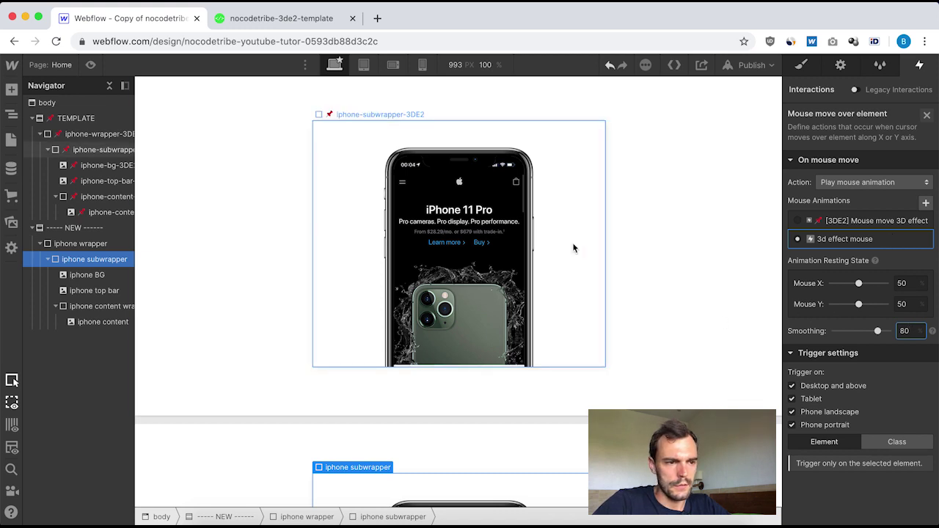
# - Test the new iPhone's mouse-move rotation and hover scrolling in page preview and compare them with the template's iPhone
pyautogui.scroll(-5, 241, 235)
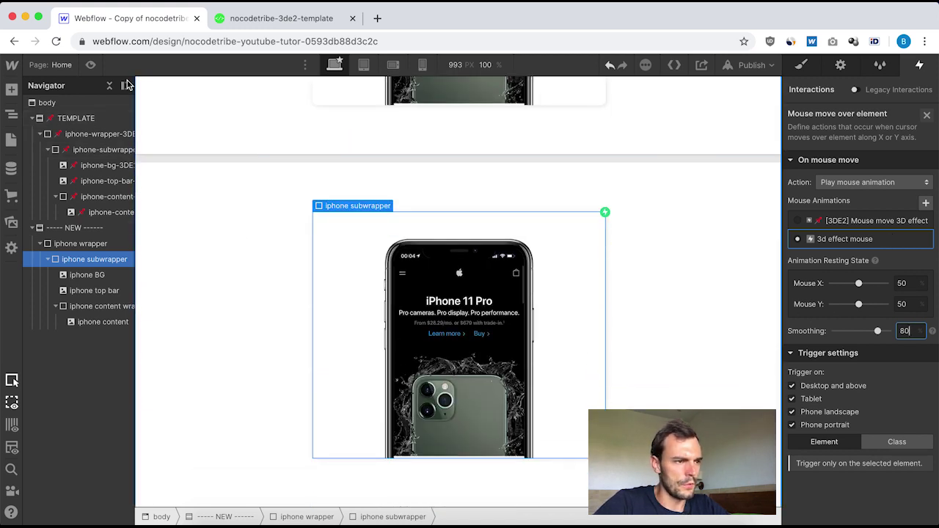
pyautogui.click(89, 65)
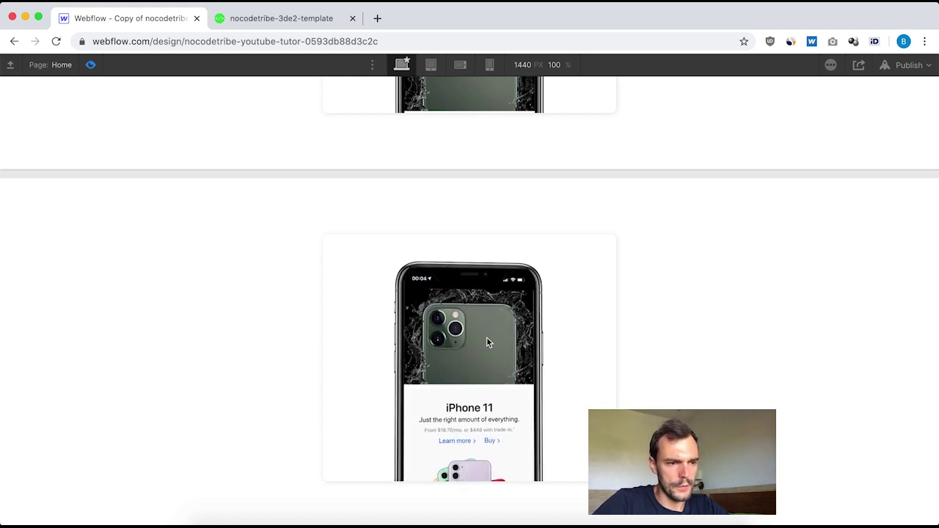
pyautogui.scroll(-1, 413, 433)
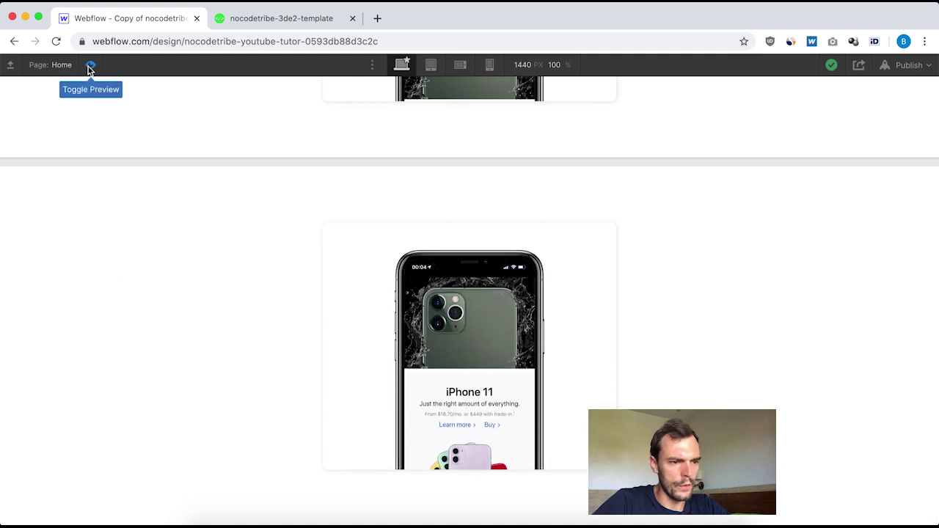
pyautogui.scroll(5, 641, 193)
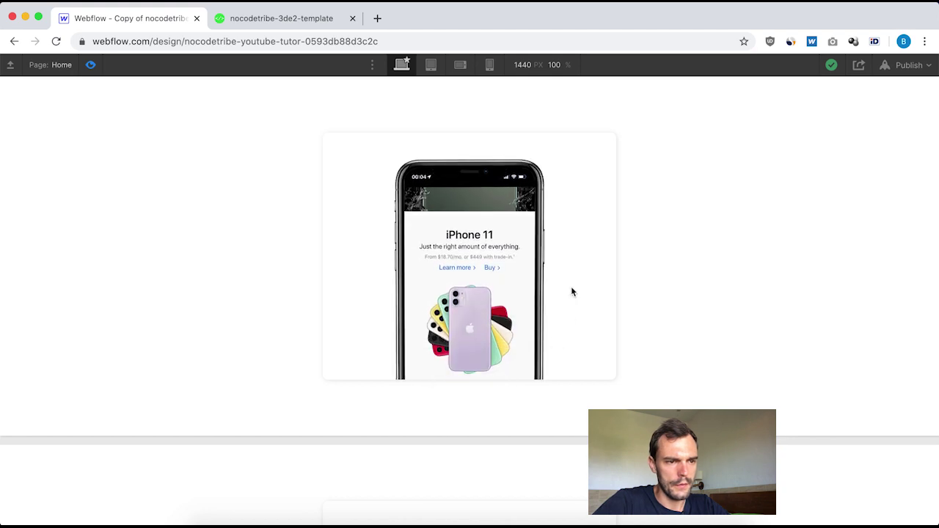
pyautogui.scroll(-5, 729, 391)
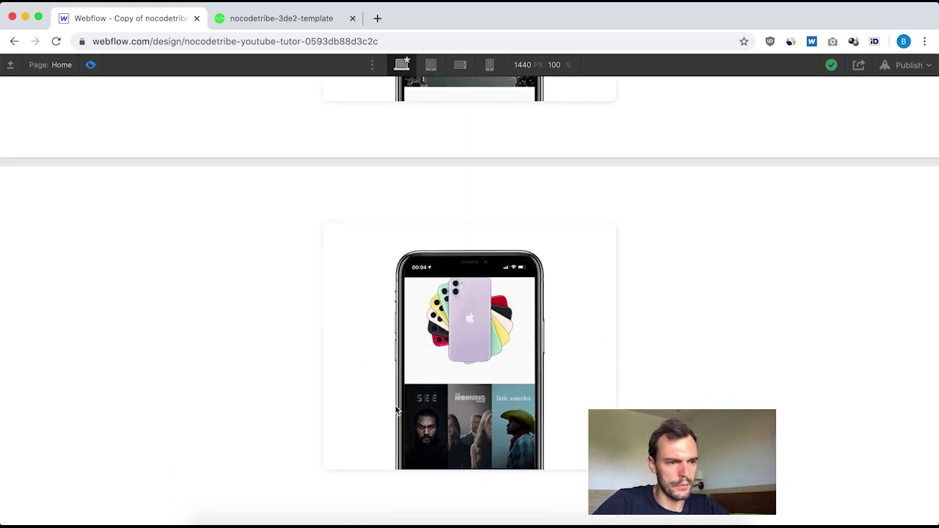
pyautogui.scroll(4, 737, 287)
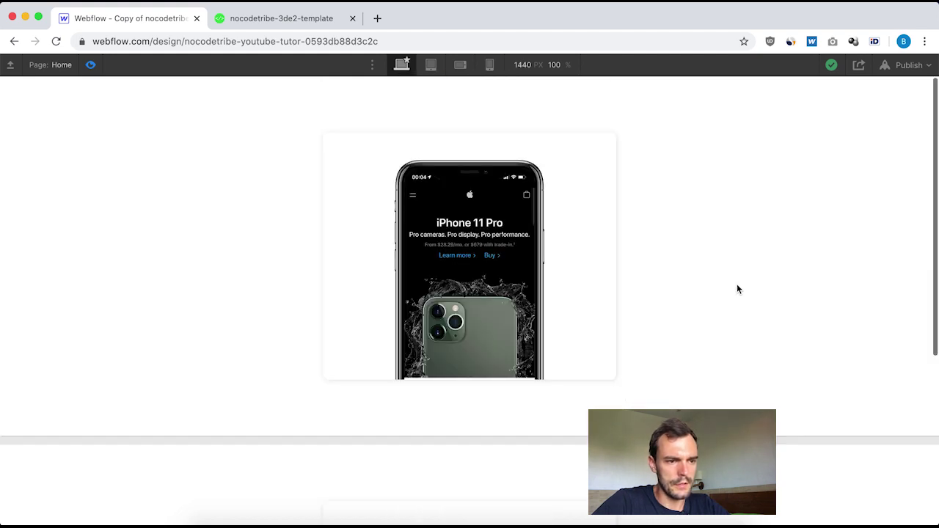
pyautogui.scroll(-4, 738, 286)
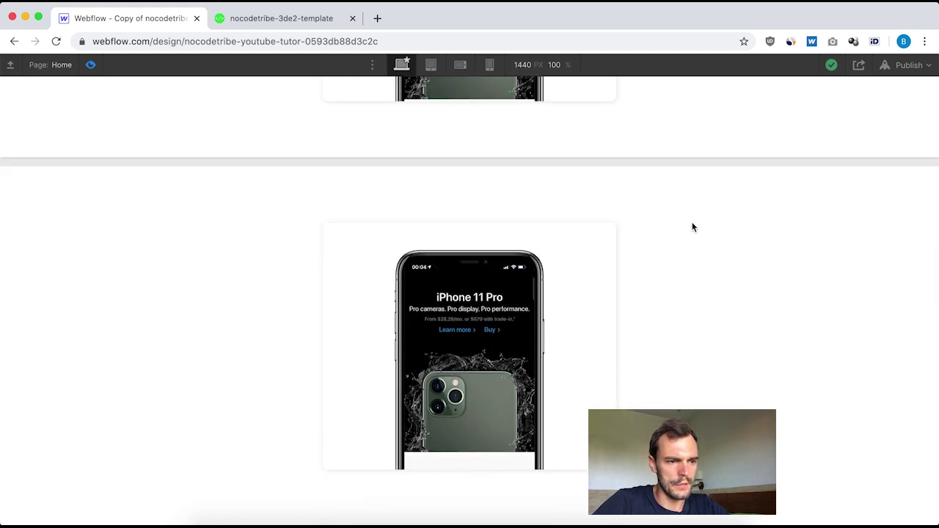